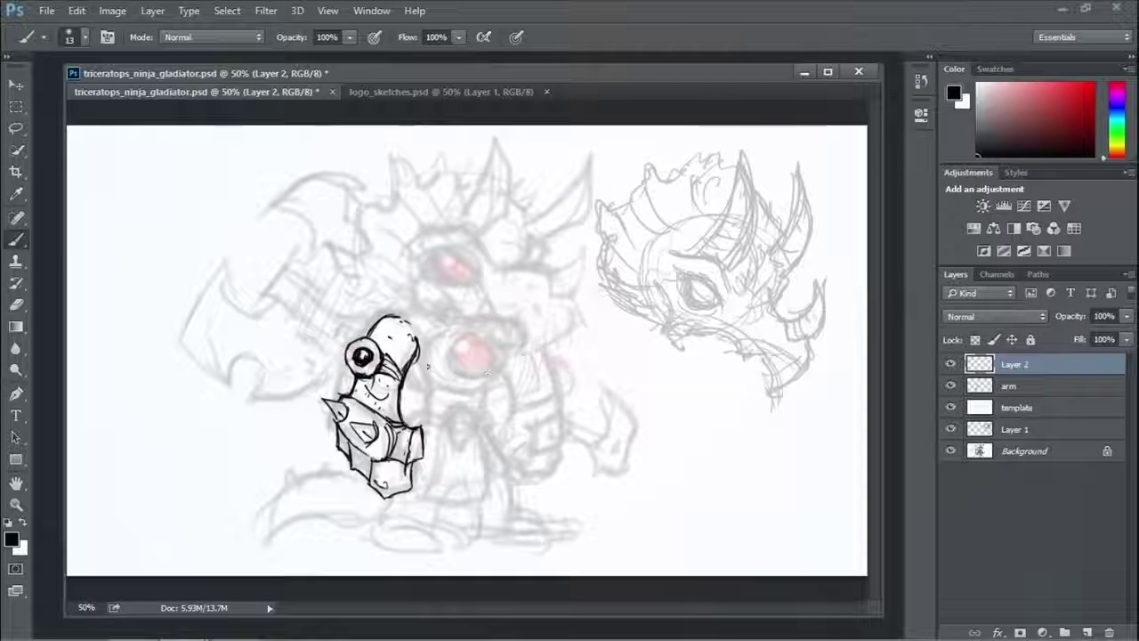
Ink the lower torso outline beside the finished arm, from the armpit around the angular waist plate.
drag(407, 367, 401, 418)
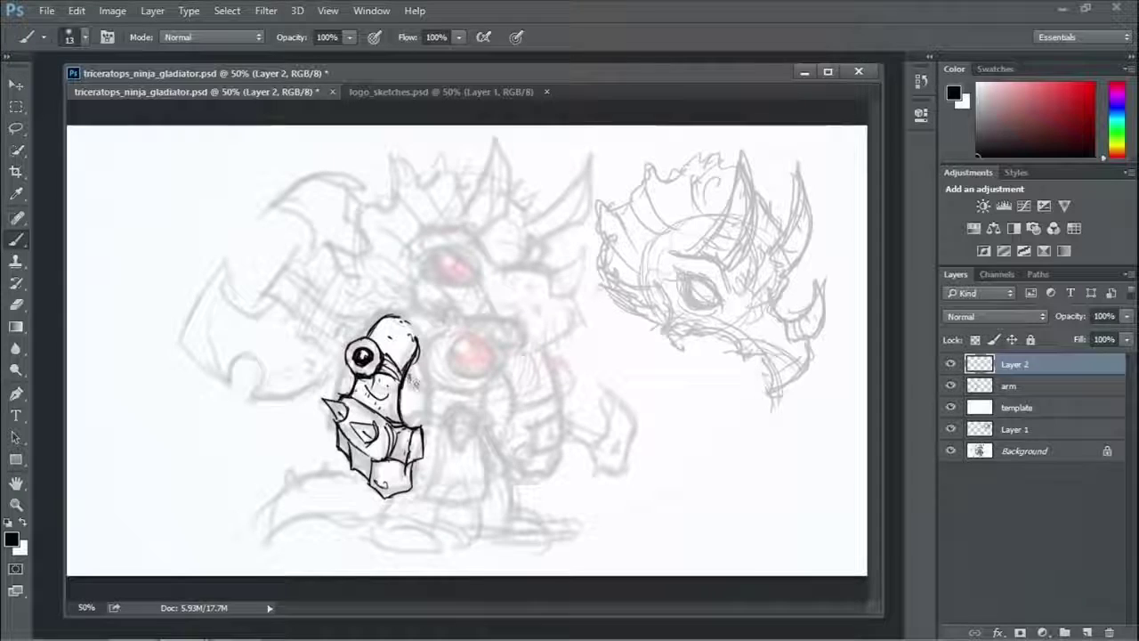
drag(407, 370, 422, 392)
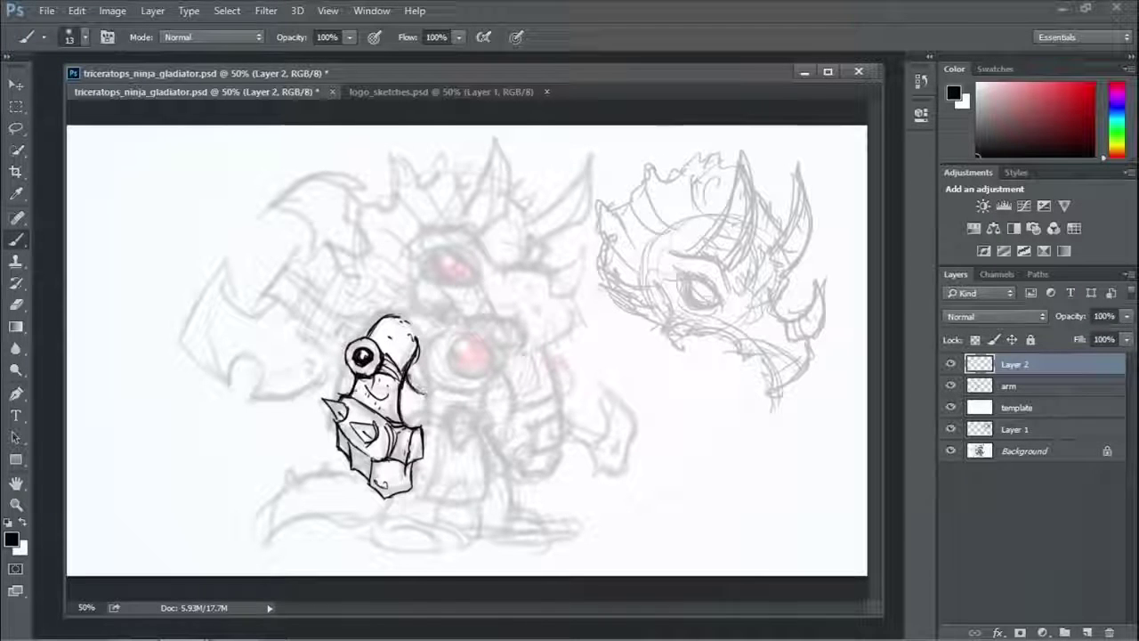
mouse_move(420, 390)
mouse_down()
mouse_move(437, 397)
mouse_move(432, 421)
mouse_move(464, 428)
mouse_move(484, 420)
mouse_move(479, 391)
mouse_move(461, 429)
mouse_up()
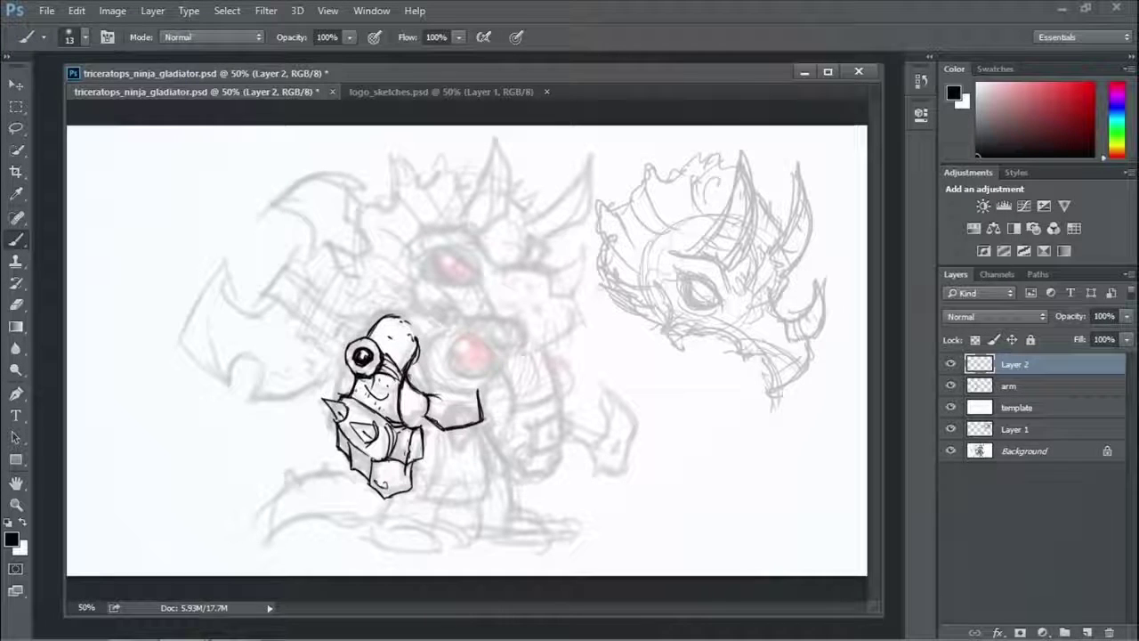
drag(479, 390, 472, 397)
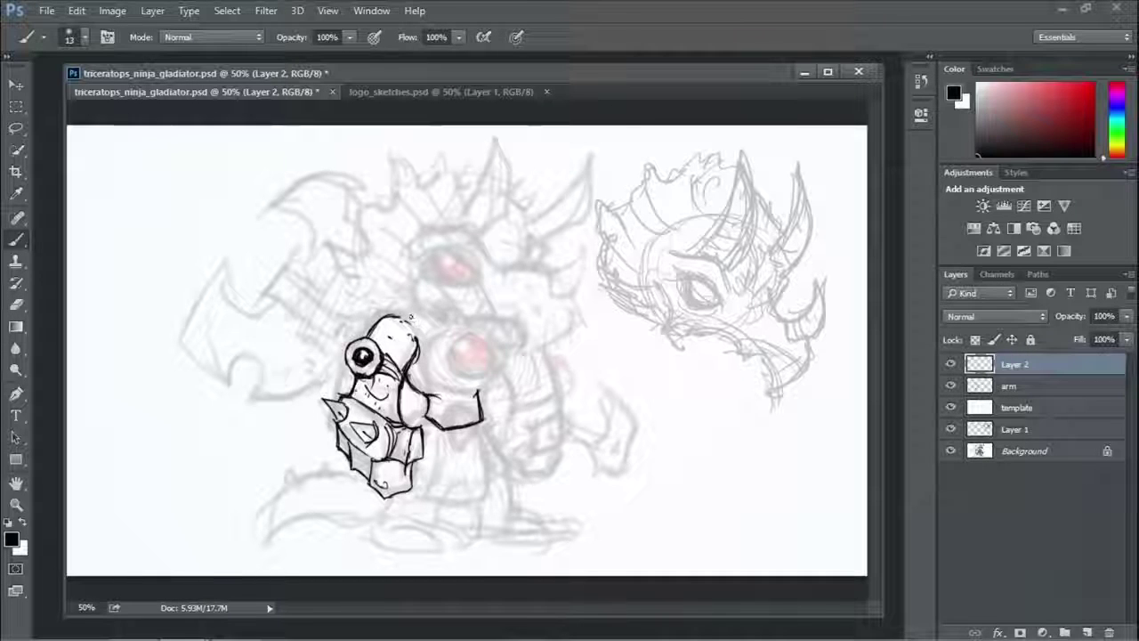
Ink the domed upper chest outline, the shoulder strap edge and the round chest gem with its ring and highlight.
mouse_move(400, 317)
mouse_down()
mouse_move(432, 305)
mouse_move(493, 341)
mouse_up()
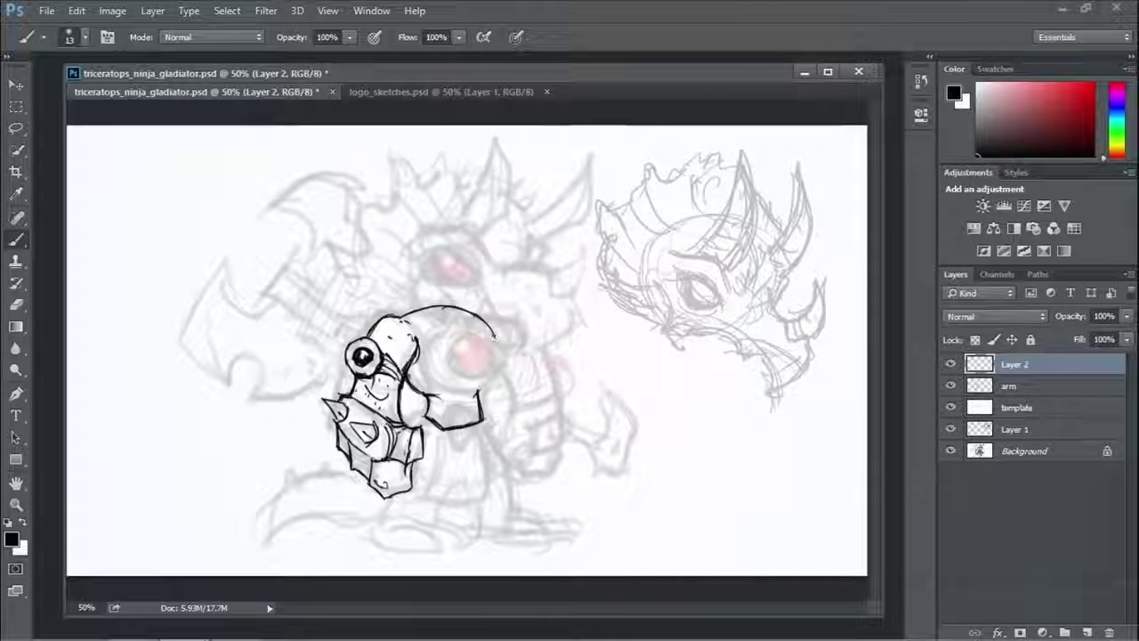
mouse_move(442, 311)
mouse_down()
mouse_move(452, 311)
mouse_move(393, 331)
mouse_move(390, 344)
mouse_up()
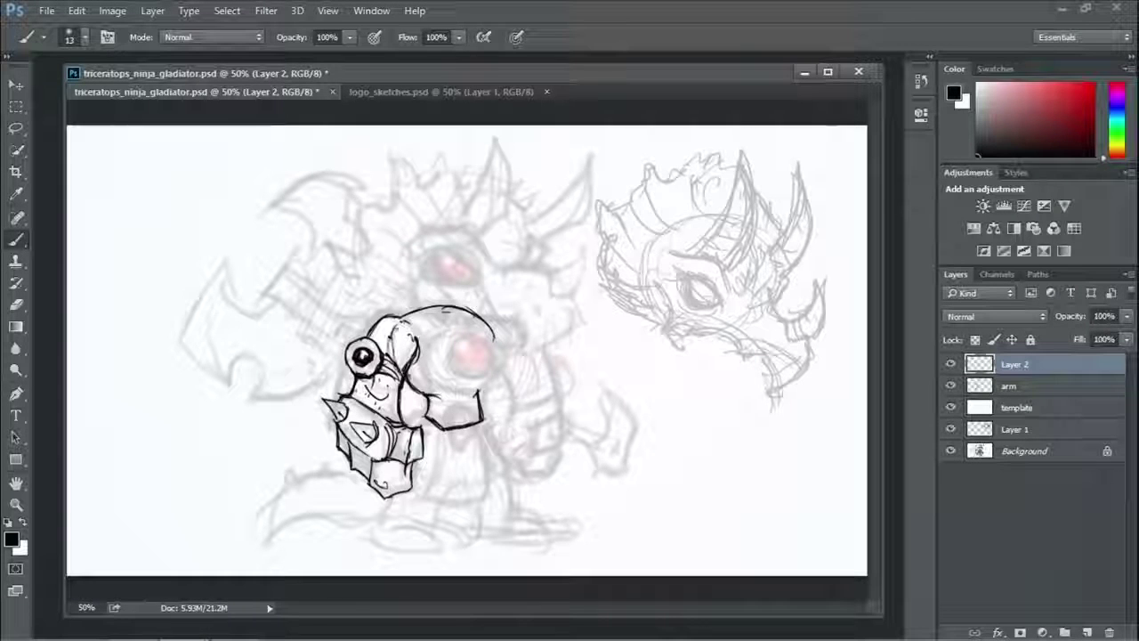
mouse_move(435, 384)
mouse_down()
mouse_move(435, 345)
mouse_move(453, 332)
mouse_move(491, 337)
mouse_move(499, 377)
mouse_move(486, 392)
mouse_move(454, 391)
mouse_up()
mouse_move(454, 350)
mouse_down()
mouse_move(479, 335)
mouse_move(496, 367)
mouse_move(461, 372)
mouse_move(488, 375)
mouse_move(495, 349)
mouse_move(456, 349)
mouse_move(459, 369)
mouse_move(483, 374)
mouse_move(461, 365)
mouse_move(471, 344)
mouse_up()
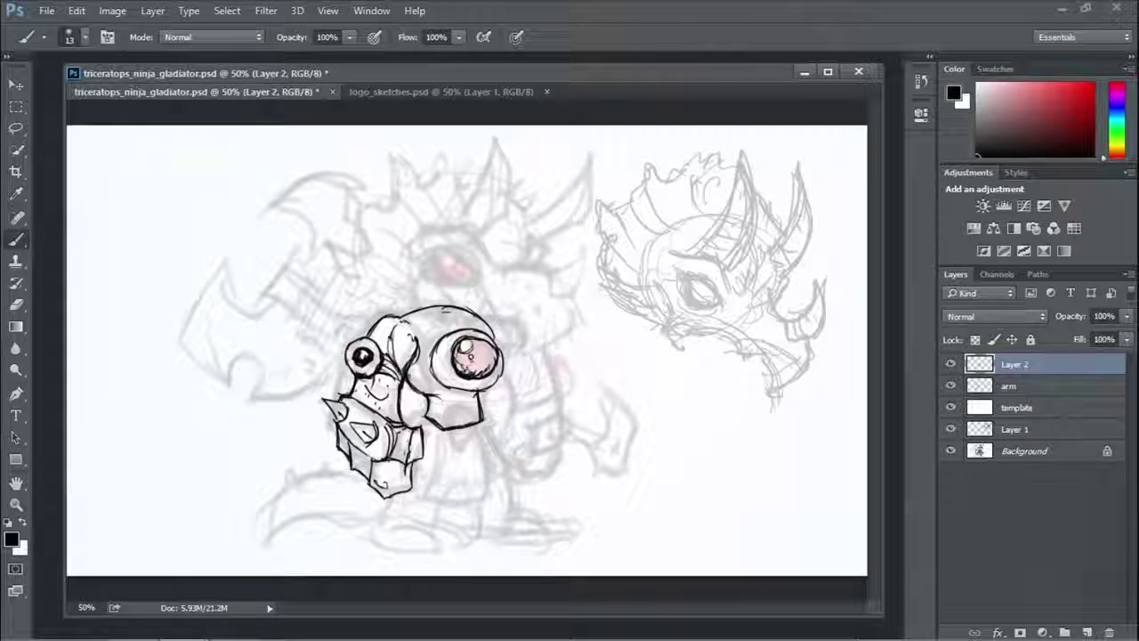
Add detail lines to the shoulder strap and horizontal bands across the waist plate below the gem.
mouse_move(406, 316)
mouse_down()
mouse_move(432, 344)
mouse_move(428, 327)
mouse_up()
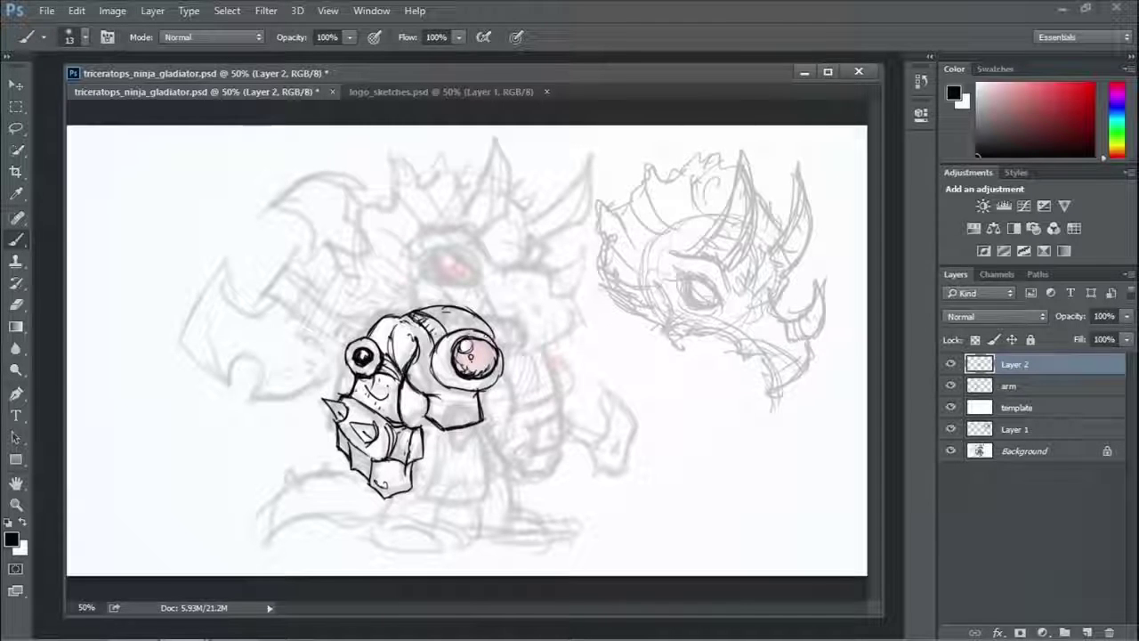
mouse_move(403, 317)
mouse_down()
mouse_move(419, 326)
mouse_move(393, 345)
mouse_up()
mouse_move(430, 400)
mouse_down()
mouse_move(479, 407)
mouse_move(452, 424)
mouse_move(480, 418)
mouse_up()
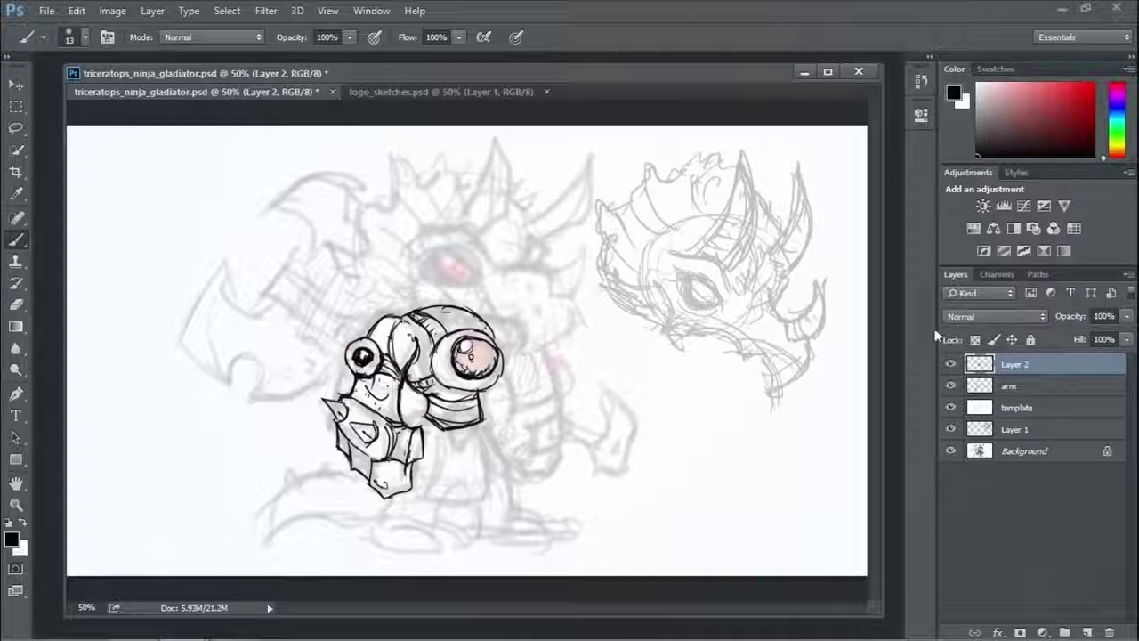
Rename the torso drawing's layer as chest and create a new blank layer above it.
double_click(1022, 364)
text(ch)
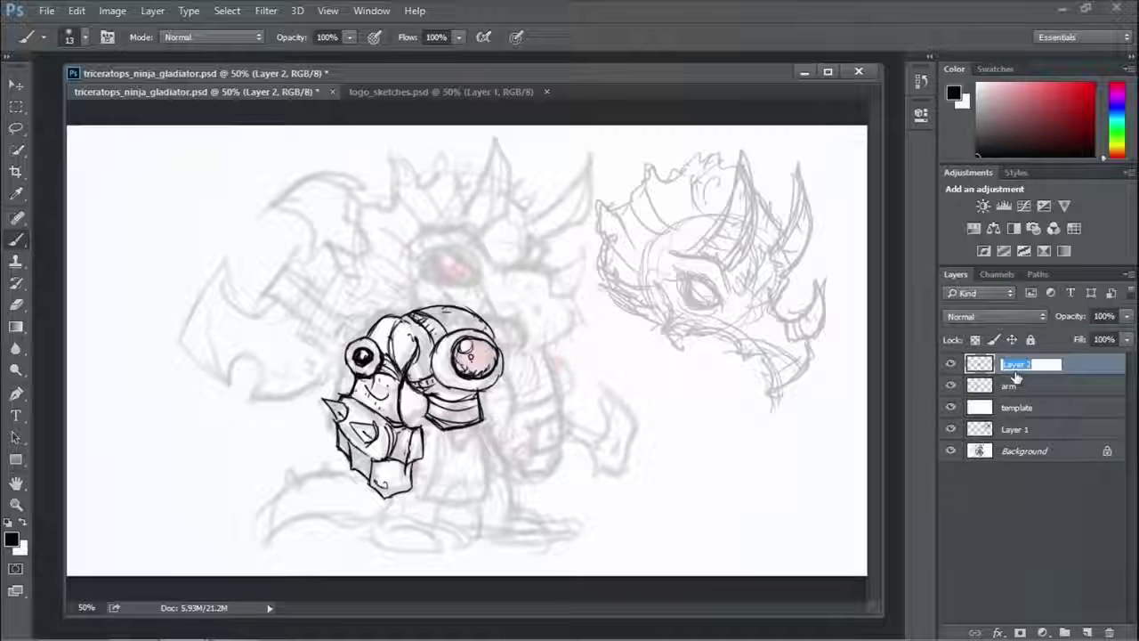
text(est)
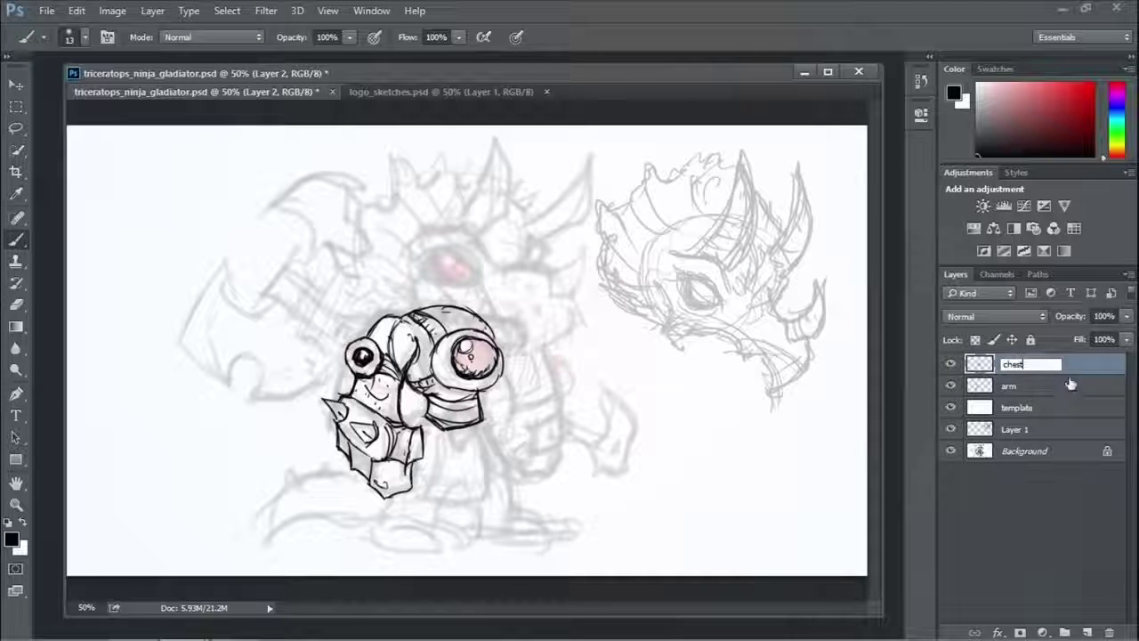
key(Return)
click(1130, 272)
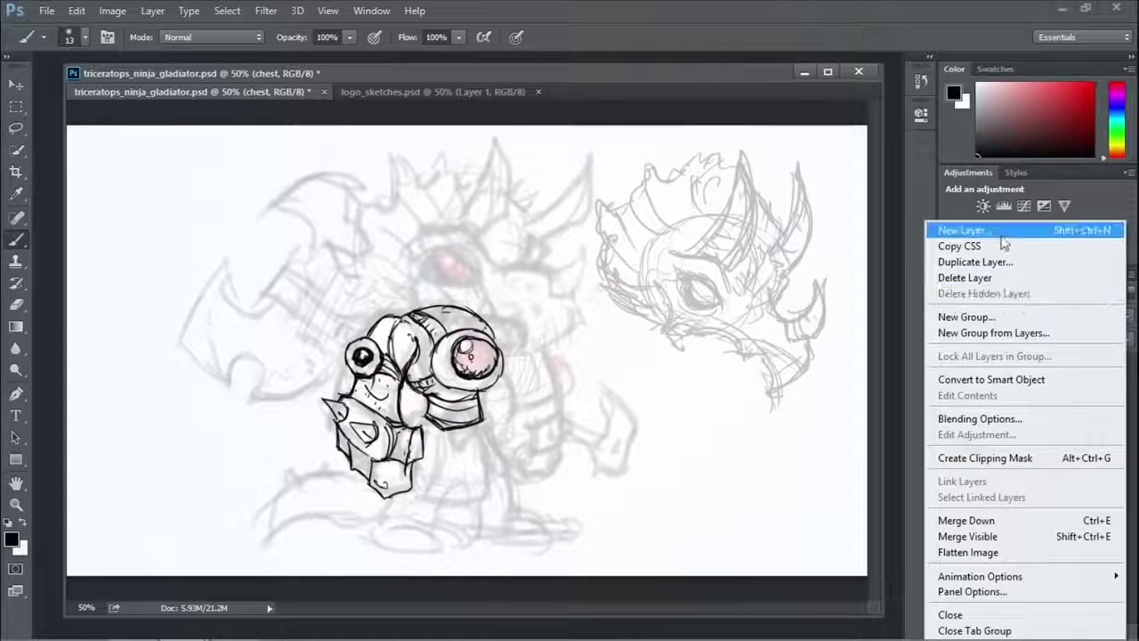
click(926, 229)
click(709, 188)
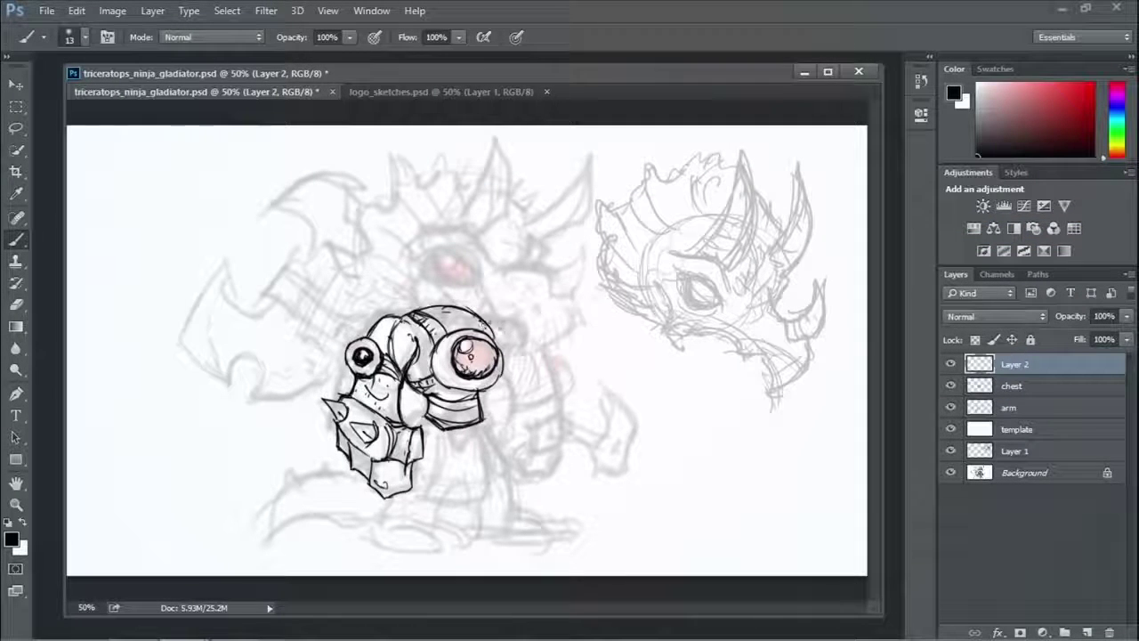
Ink the second arm on the other side of the chest, with its spiked wrist guard, fist and round elbow stud.
mouse_move(485, 322)
mouse_down()
mouse_move(525, 351)
mouse_move(530, 372)
mouse_move(506, 400)
mouse_move(506, 381)
mouse_move(537, 395)
mouse_up()
mouse_move(525, 356)
mouse_down()
mouse_move(540, 404)
mouse_move(503, 425)
mouse_move(513, 454)
mouse_move(527, 458)
mouse_move(548, 428)
mouse_move(568, 440)
mouse_move(546, 449)
mouse_move(564, 418)
mouse_move(576, 425)
mouse_move(563, 413)
mouse_move(524, 445)
mouse_move(543, 449)
mouse_up()
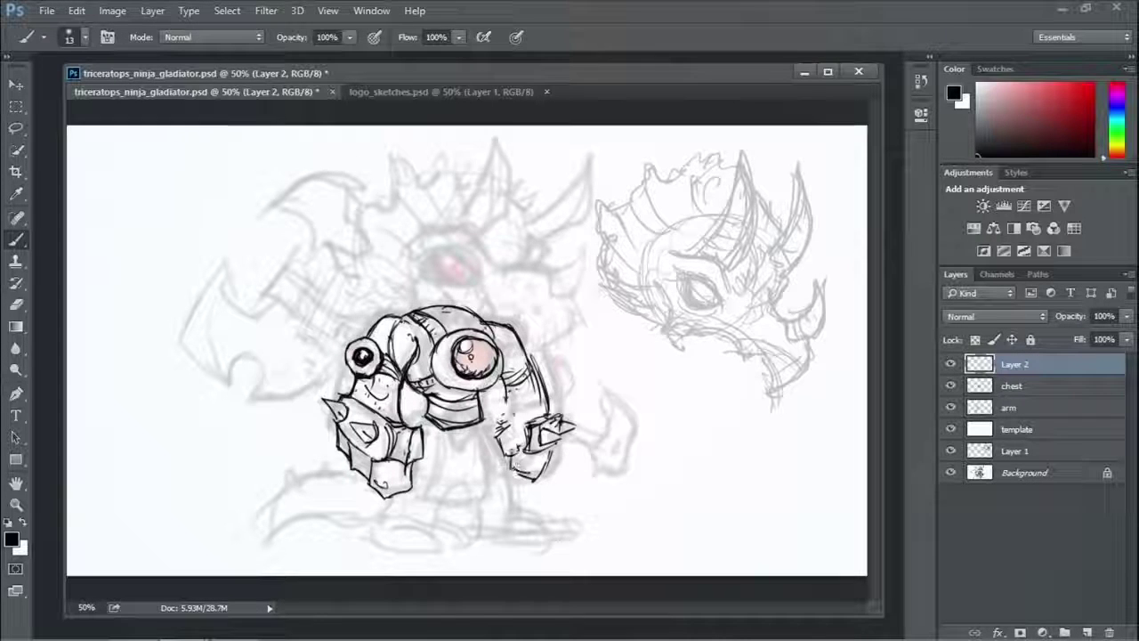
mouse_move(514, 457)
mouse_down()
mouse_move(521, 469)
mouse_move(539, 458)
mouse_move(550, 466)
mouse_up()
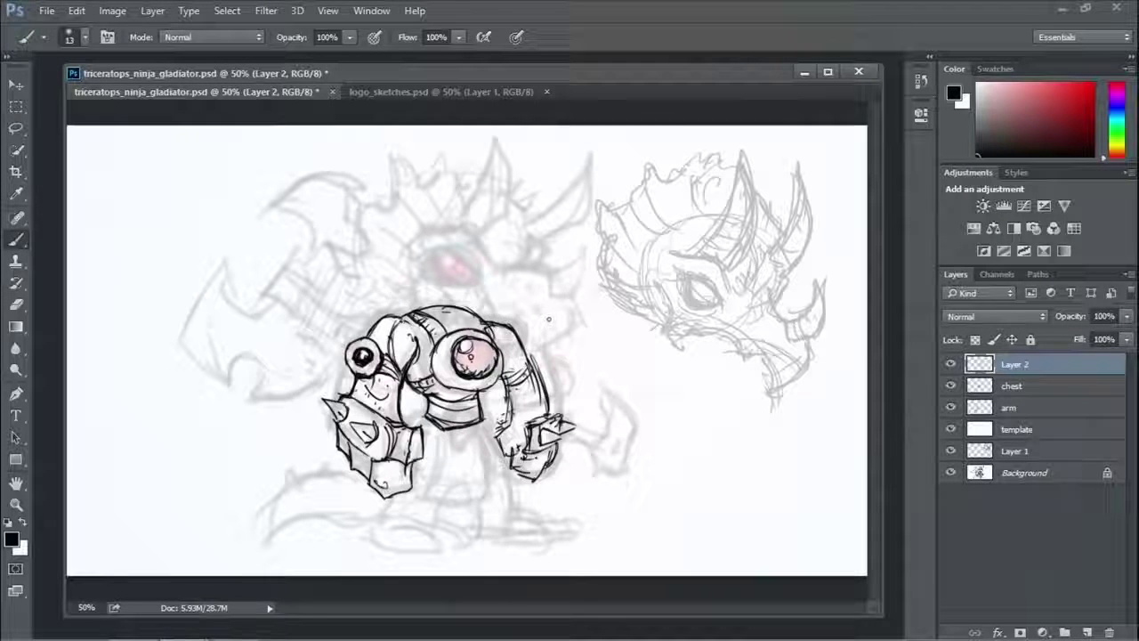
drag(526, 350, 541, 370)
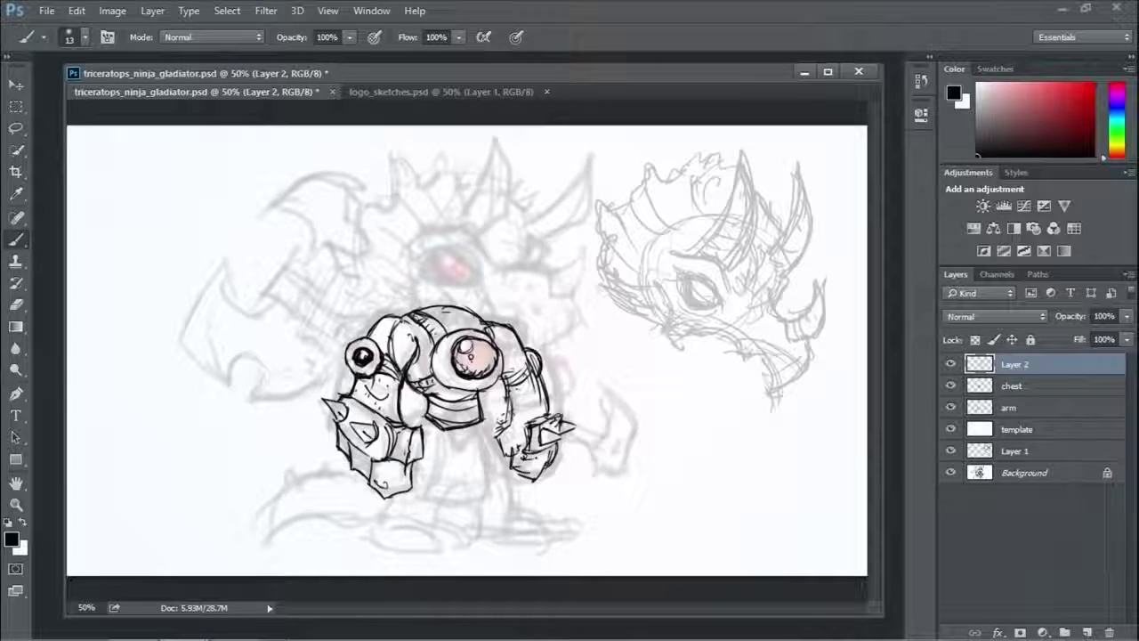
Move the second arm drawing slightly closer to the torso.
key(v)
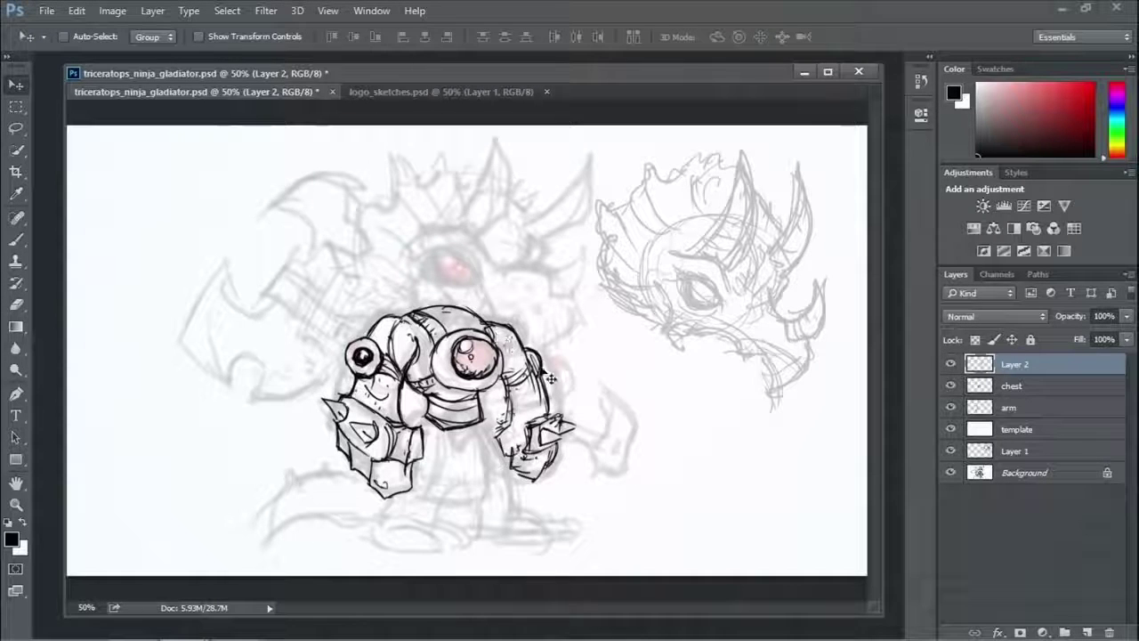
drag(540, 373, 534, 379)
drag(534, 329, 538, 338)
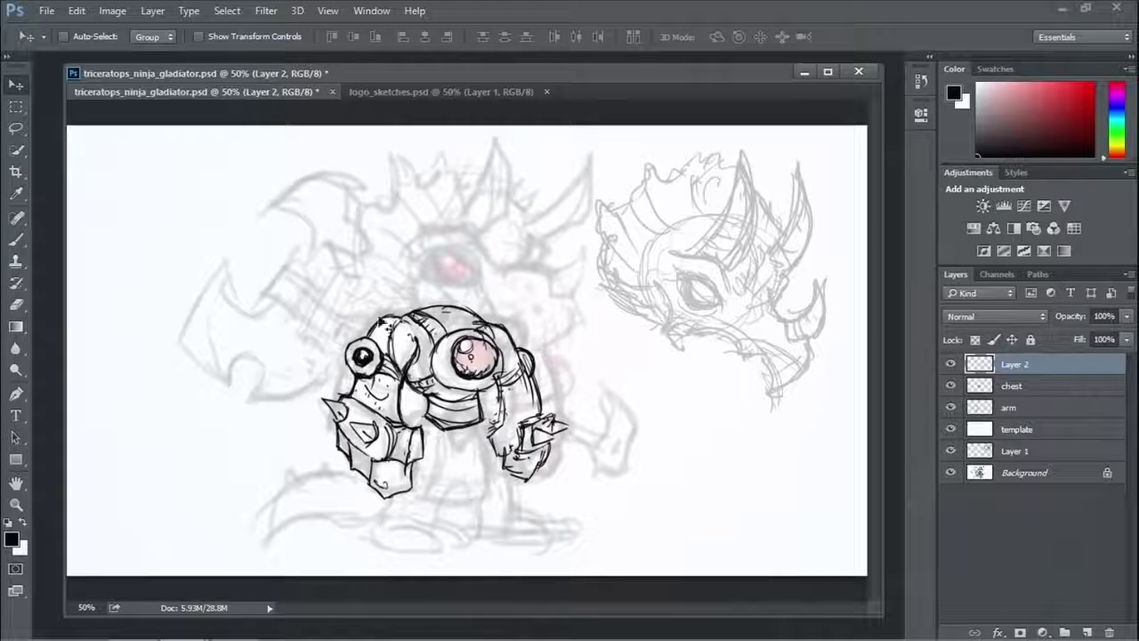
Rename the second arm's layer as arm and lower its opacity to 55%.
double_click(1013, 366)
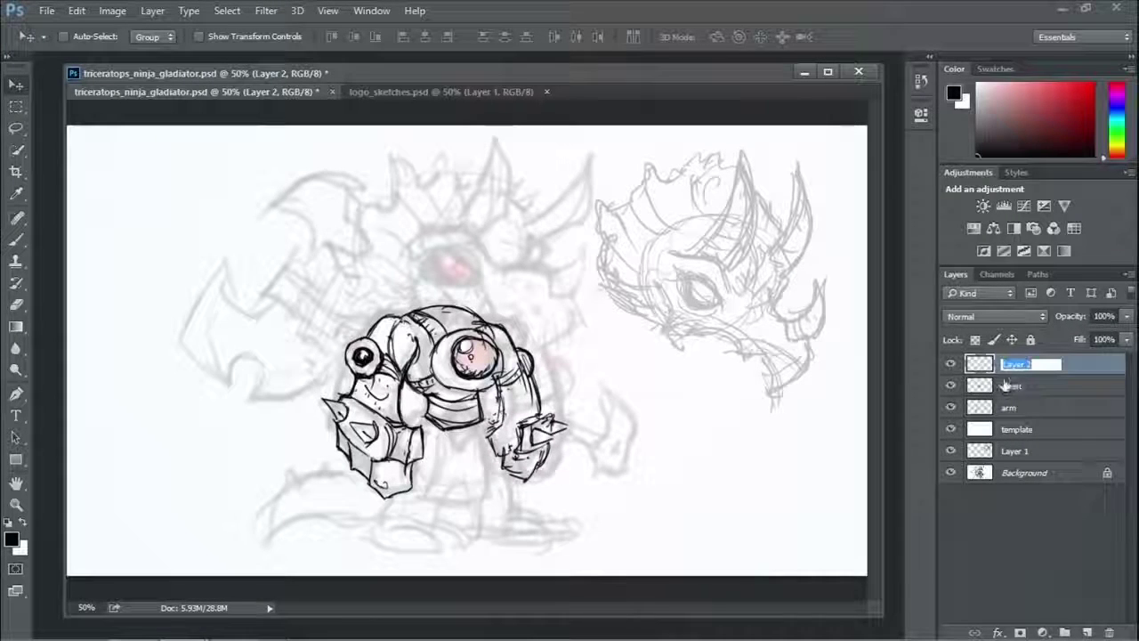
text(arm)
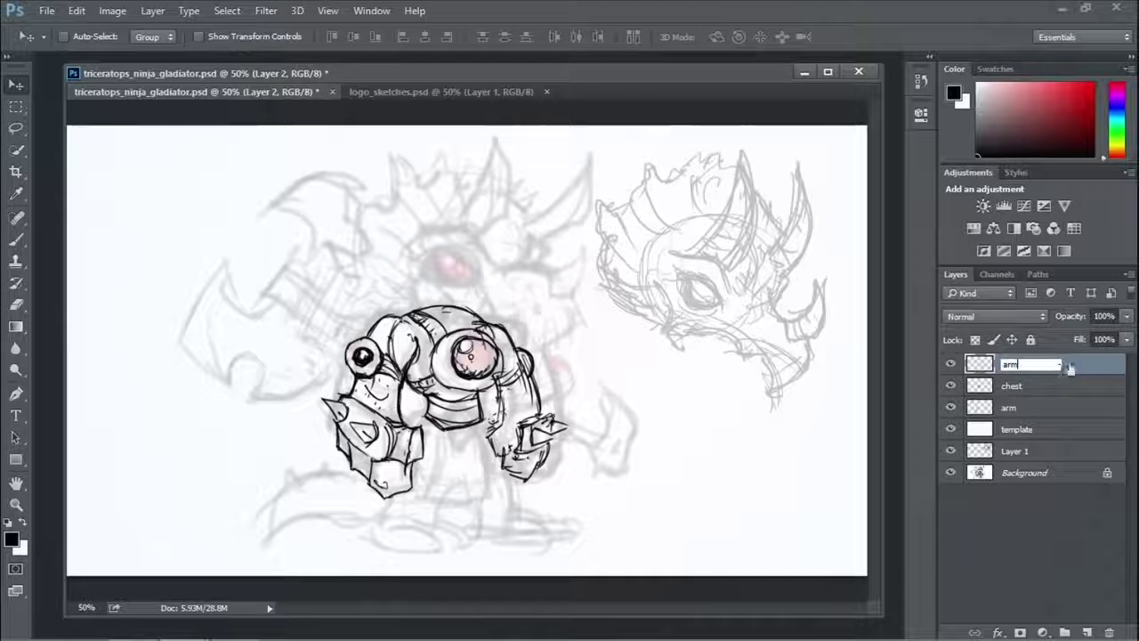
key(Return)
drag(1126, 316, 1088, 337)
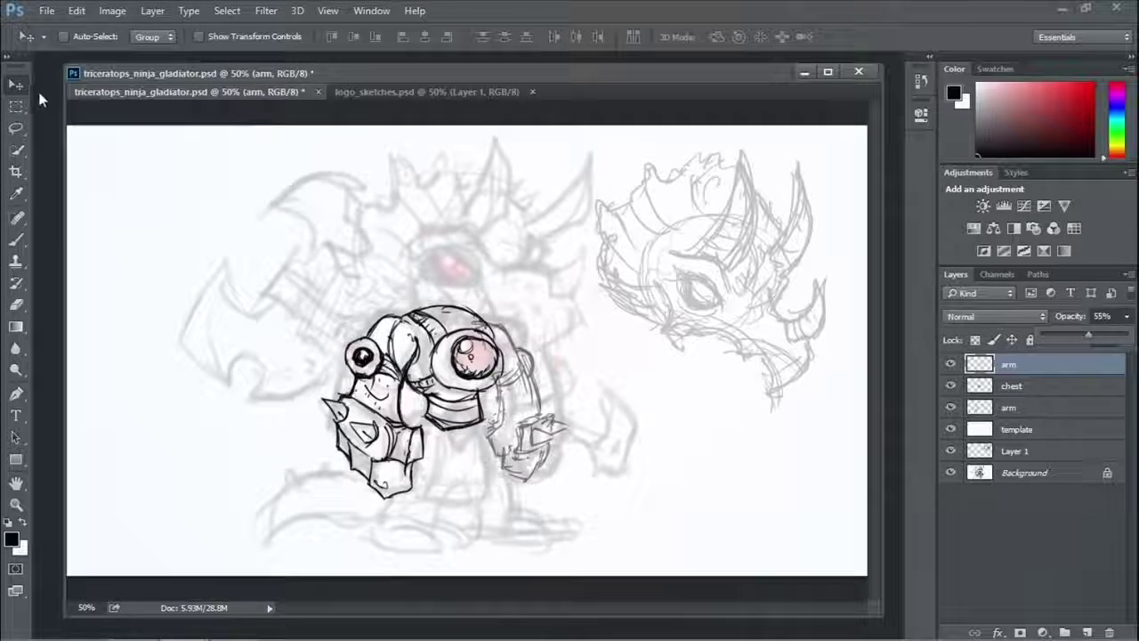
Switch back to the Brush tool and create a new blank layer above the faded arm layer.
click(16, 105)
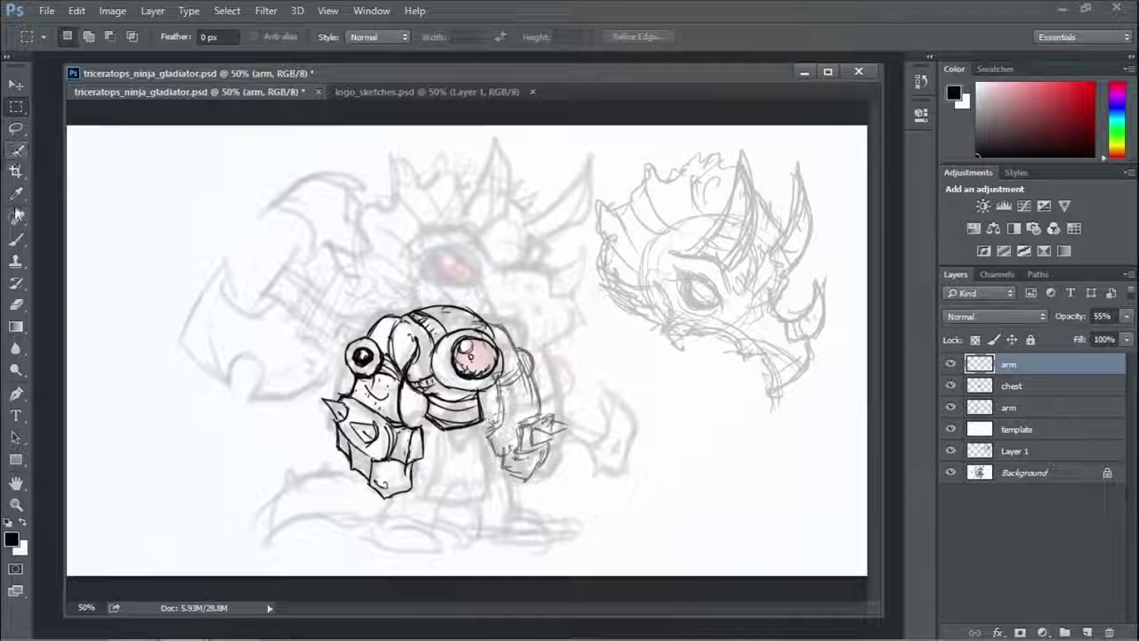
click(16, 240)
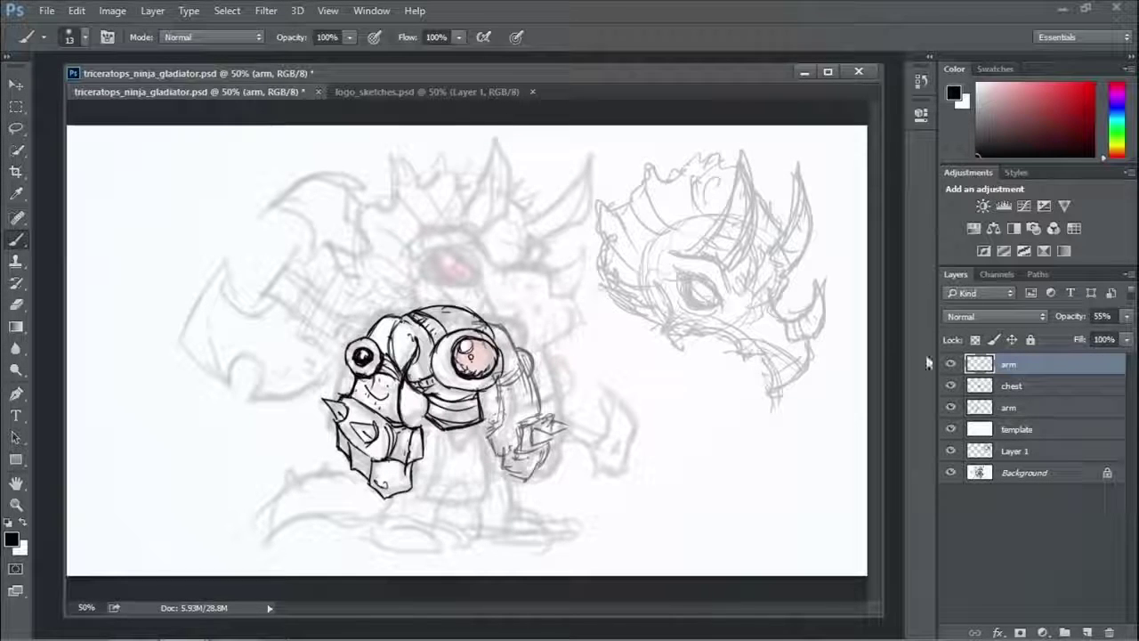
click(1125, 273)
click(965, 223)
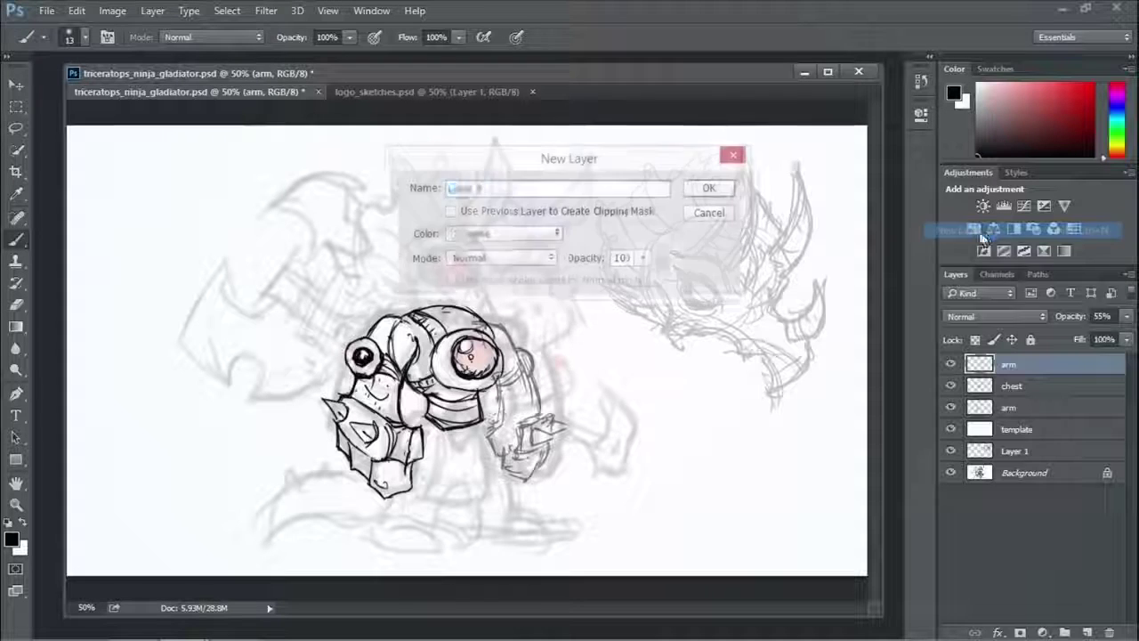
click(713, 188)
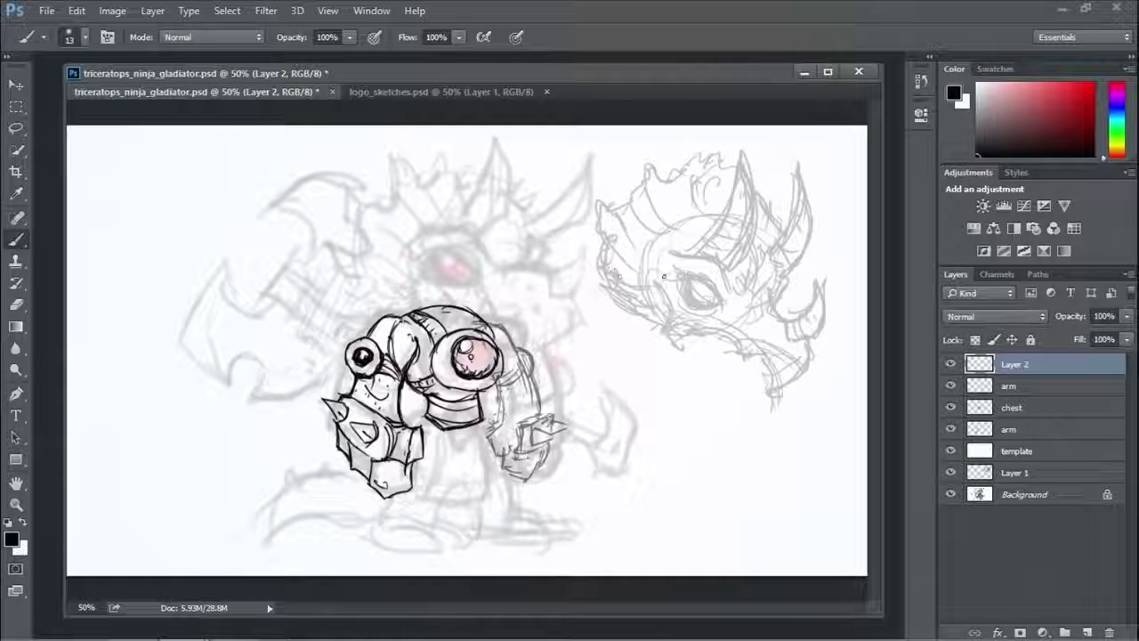
Ink the eye, brow, mouth line, hooked beak with nostril and the nose horn over the separate head sketch.
mouse_move(654, 266)
mouse_down()
mouse_move(702, 256)
mouse_move(730, 291)
mouse_move(697, 283)
mouse_move(718, 294)
mouse_move(710, 311)
mouse_move(685, 288)
mouse_move(705, 301)
mouse_move(701, 314)
mouse_move(666, 299)
mouse_move(672, 353)
mouse_move(685, 331)
mouse_move(667, 327)
mouse_move(767, 359)
mouse_move(774, 405)
mouse_move(808, 384)
mouse_move(815, 337)
mouse_move(792, 367)
mouse_up()
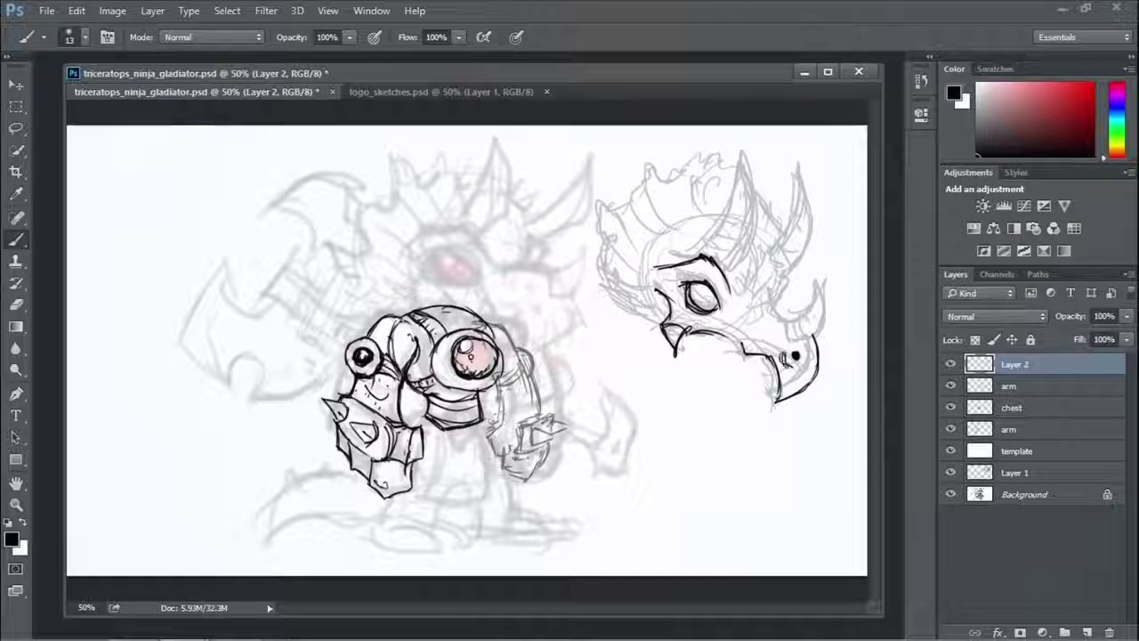
drag(813, 338, 817, 364)
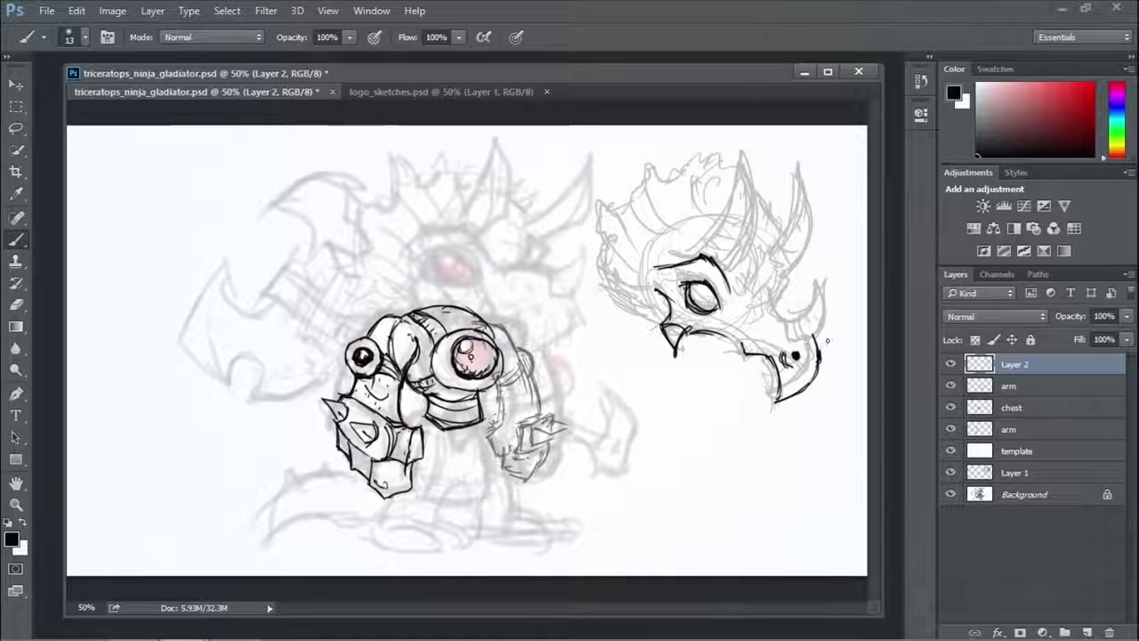
mouse_move(791, 313)
mouse_down()
mouse_move(829, 283)
mouse_move(832, 313)
mouse_move(784, 332)
mouse_move(808, 340)
mouse_move(816, 330)
mouse_move(800, 312)
mouse_move(786, 317)
mouse_move(764, 291)
mouse_up()
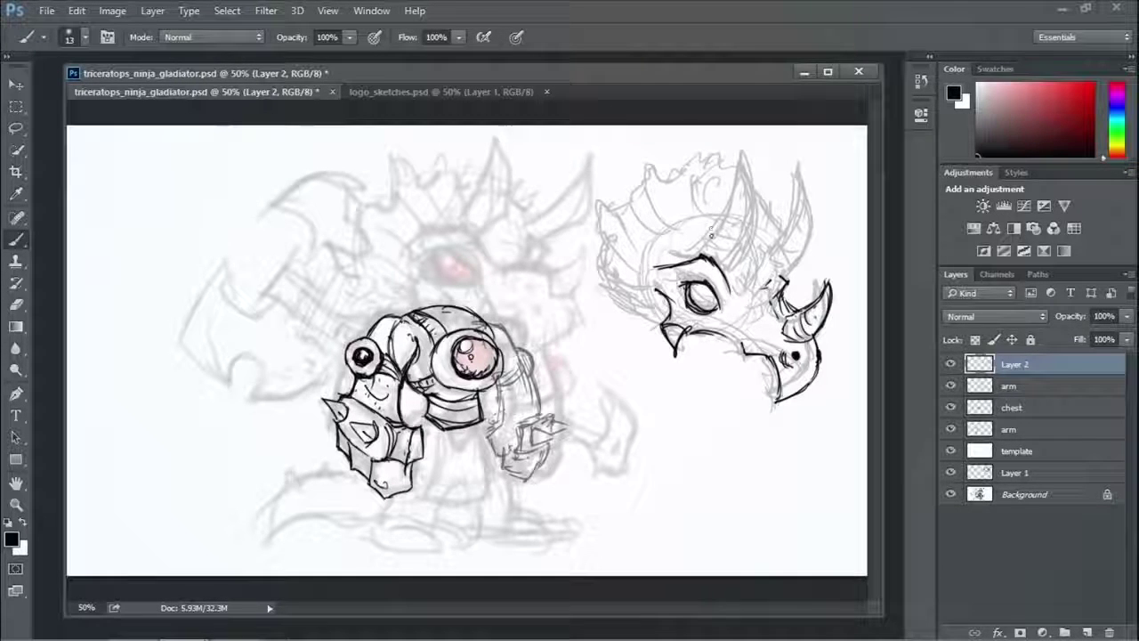
Ink the large near brow horn and the back edge of the head frill with its spikes and creases.
mouse_move(698, 243)
mouse_down()
mouse_move(728, 198)
mouse_move(735, 143)
mouse_move(753, 231)
mouse_move(735, 266)
mouse_move(709, 256)
mouse_move(736, 267)
mouse_move(666, 201)
mouse_move(690, 224)
mouse_up()
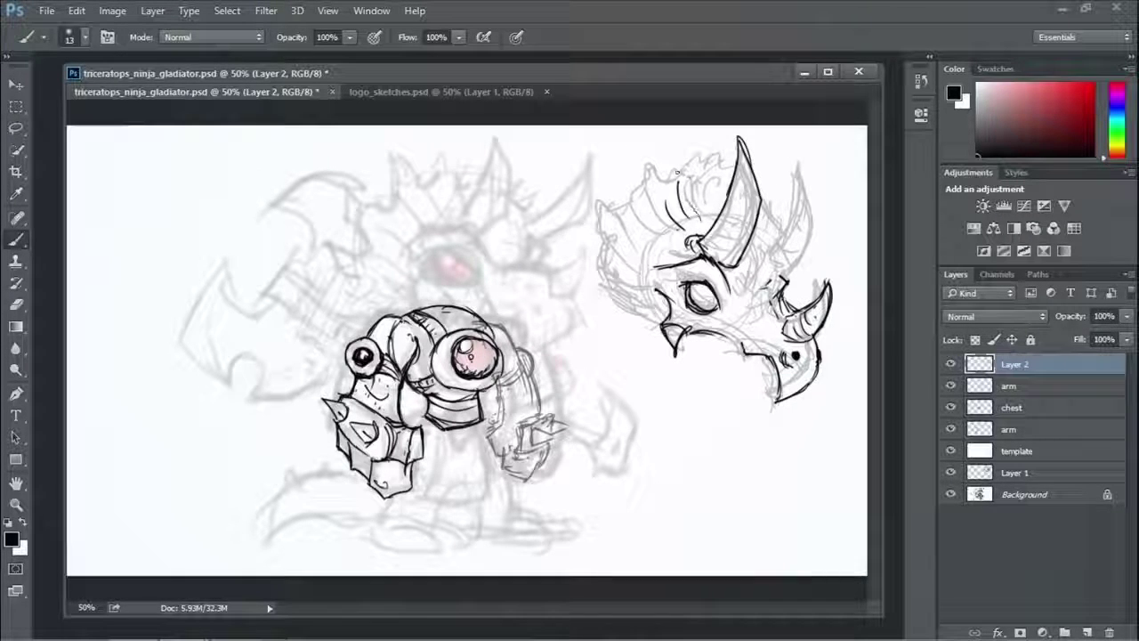
mouse_move(671, 174)
mouse_down()
mouse_move(661, 182)
mouse_move(656, 149)
mouse_move(641, 208)
mouse_move(618, 212)
mouse_move(601, 197)
mouse_move(594, 220)
mouse_move(622, 239)
mouse_move(612, 222)
mouse_move(592, 278)
mouse_move(578, 283)
mouse_move(621, 288)
mouse_move(610, 270)
mouse_move(616, 294)
mouse_move(621, 260)
mouse_move(642, 258)
mouse_up()
mouse_move(623, 238)
mouse_down()
mouse_move(647, 250)
mouse_move(656, 238)
mouse_up()
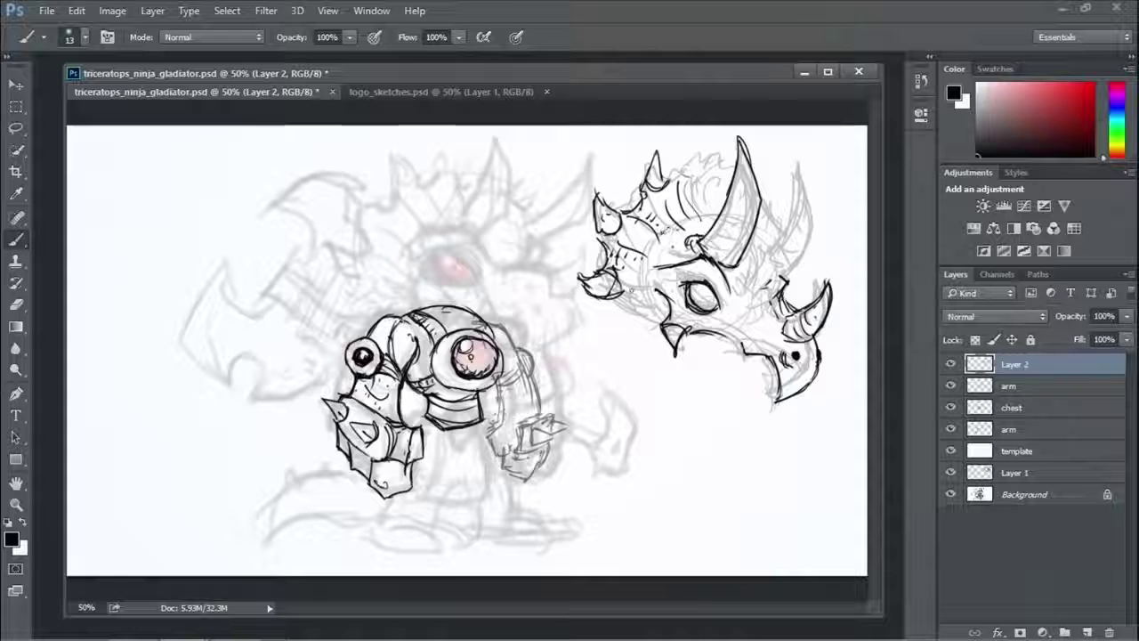
Add small texture marks on the frill and short crease lines between the brow and the eye.
click(673, 247)
drag(626, 285, 630, 290)
drag(699, 265, 697, 277)
drag(712, 269, 707, 281)
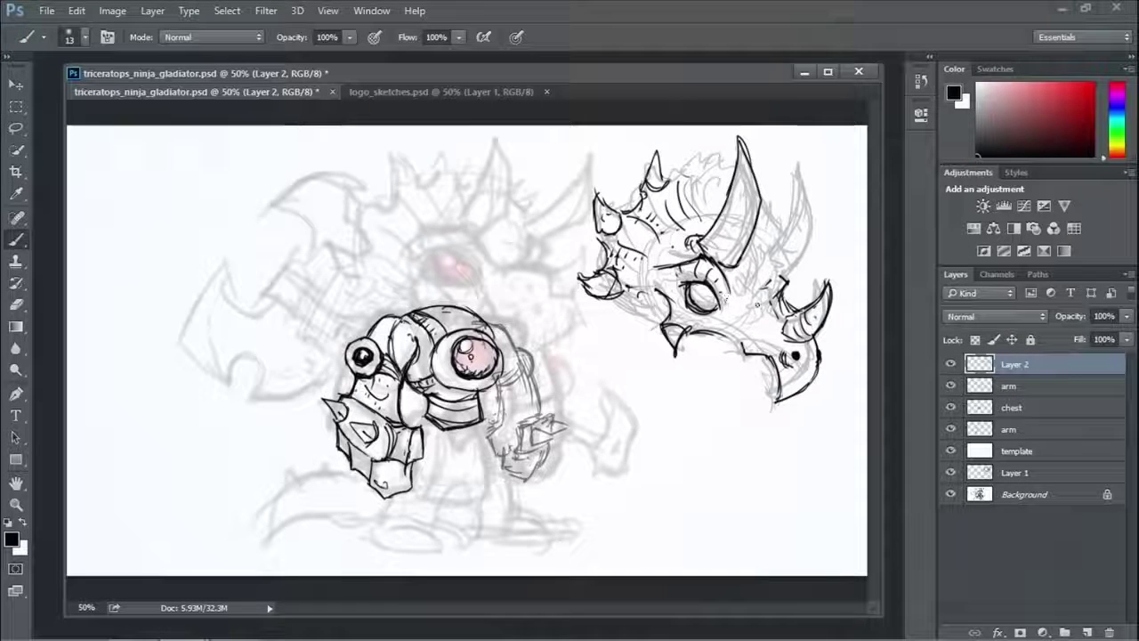
Ink the snout creases and the far brow horn, and add ridge lines to the near horn and its base.
mouse_move(738, 289)
mouse_down()
mouse_move(750, 299)
mouse_move(782, 275)
mouse_move(772, 249)
mouse_move(807, 199)
mouse_move(803, 151)
mouse_move(824, 190)
mouse_move(822, 239)
mouse_move(791, 271)
mouse_up()
drag(817, 181, 833, 217)
mouse_move(803, 150)
mouse_down()
mouse_move(830, 206)
mouse_move(771, 250)
mouse_up()
mouse_move(709, 233)
mouse_down()
mouse_move(727, 244)
mouse_move(737, 230)
mouse_up()
mouse_move(727, 198)
mouse_down()
mouse_move(743, 209)
mouse_move(754, 251)
mouse_up()
click(741, 185)
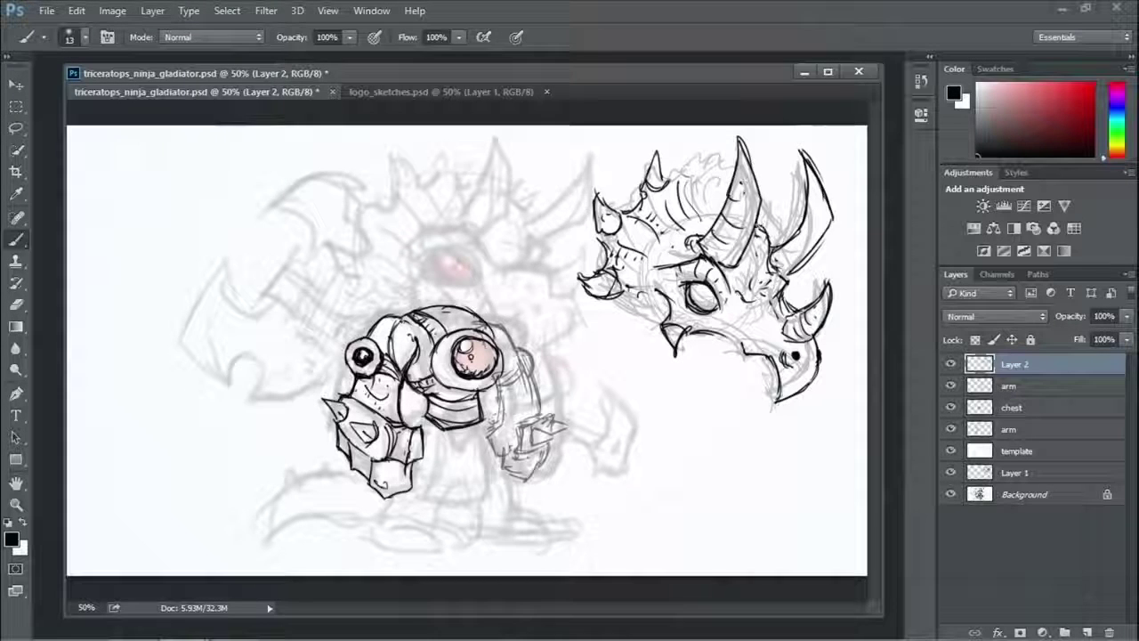
Ink the remaining spikes along the top of the frill, the spike between the brow horns and the cheek's lower edge.
drag(672, 185, 705, 144)
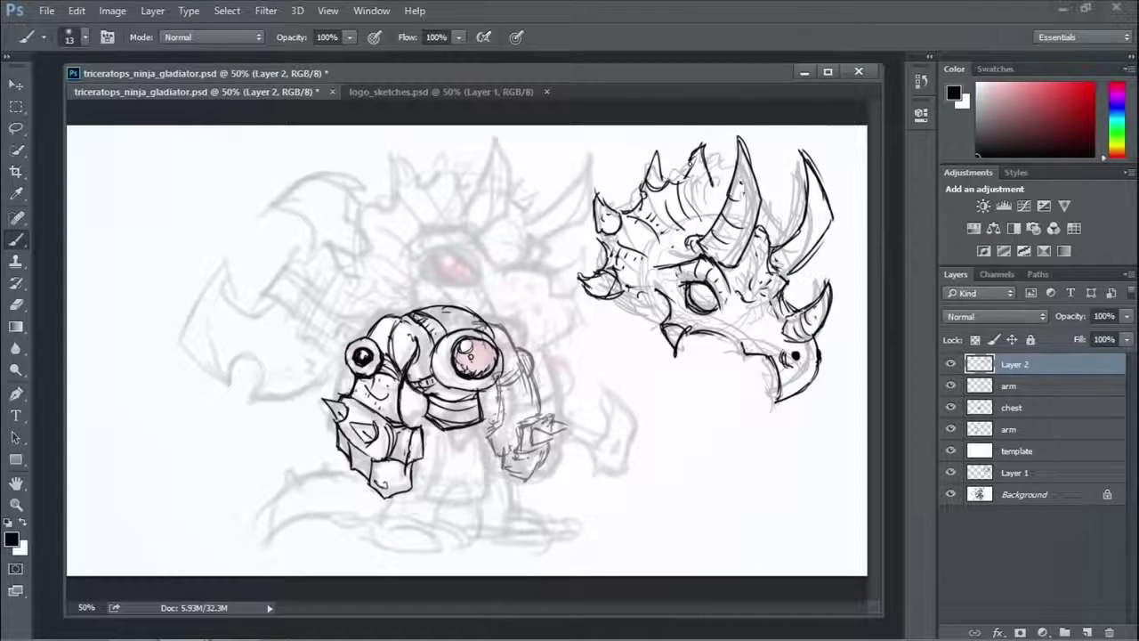
mouse_move(687, 183)
mouse_down()
mouse_move(696, 162)
mouse_move(727, 171)
mouse_up()
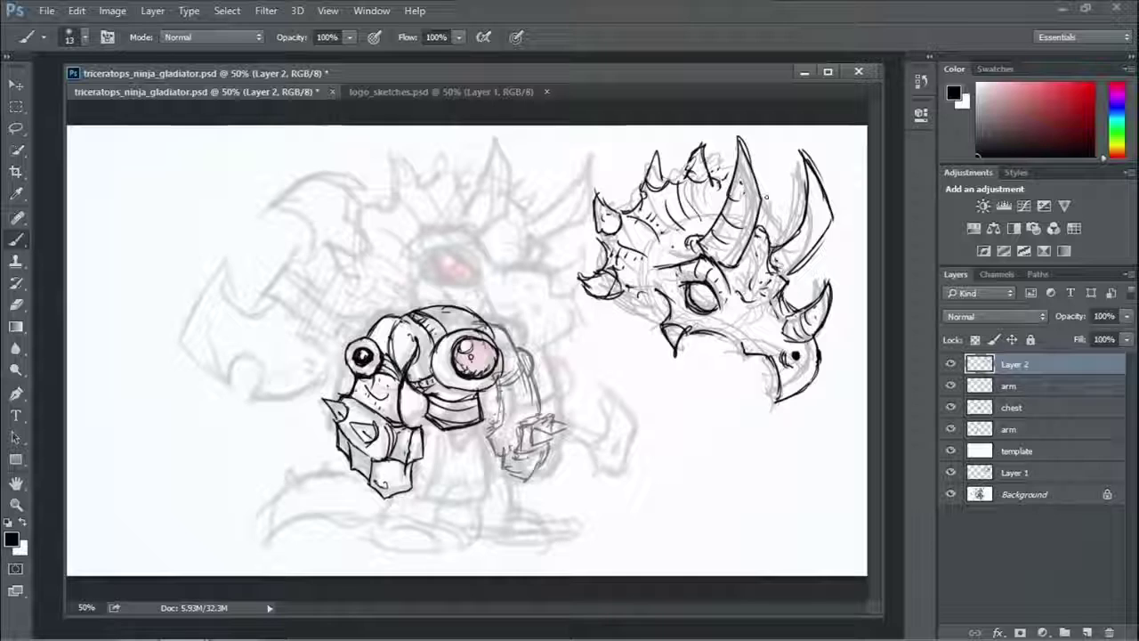
mouse_move(768, 216)
mouse_down()
mouse_move(776, 186)
mouse_move(781, 226)
mouse_up()
mouse_move(630, 295)
mouse_down()
mouse_move(662, 298)
mouse_move(669, 319)
mouse_up()
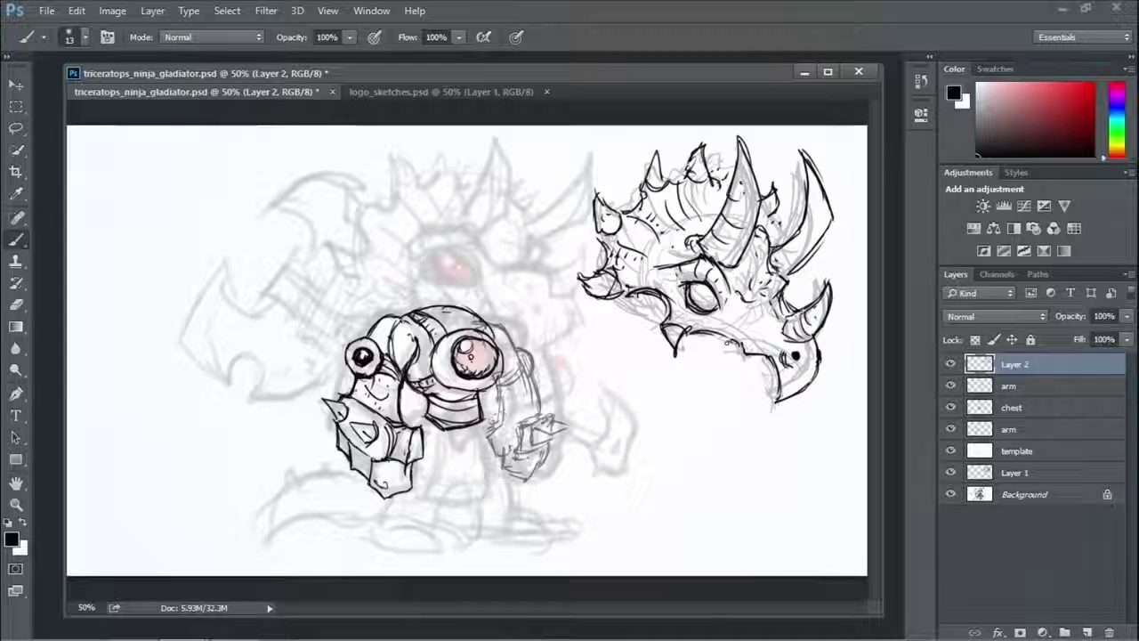
Ink and clean up the mouth line below the eye, and add the upward tusk and the jagged lower jaw.
drag(712, 332, 744, 347)
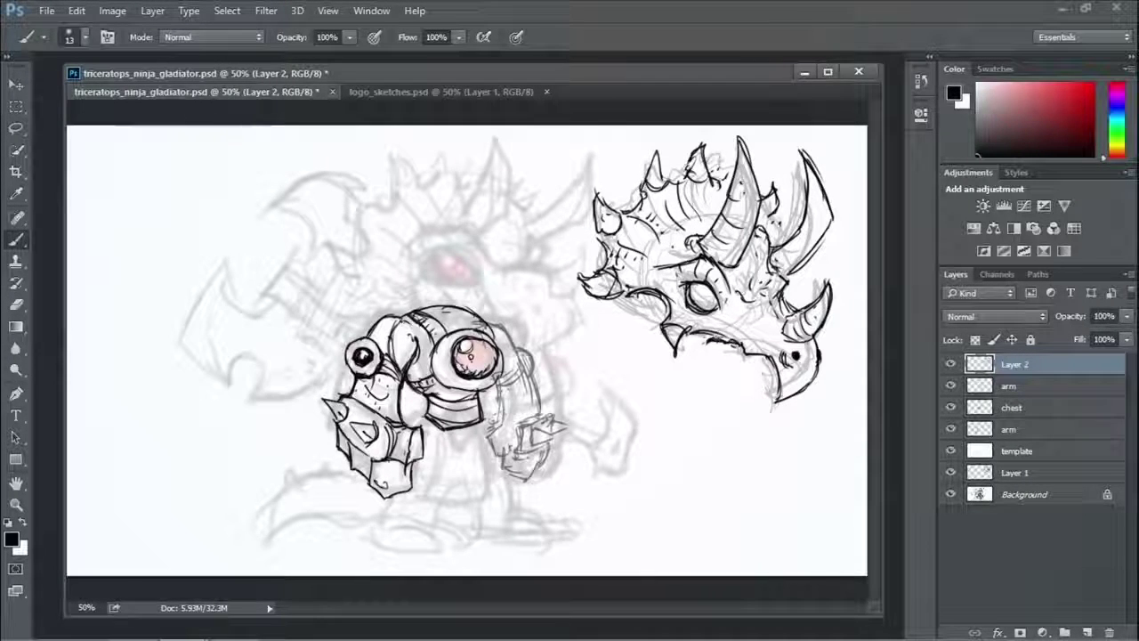
click(16, 304)
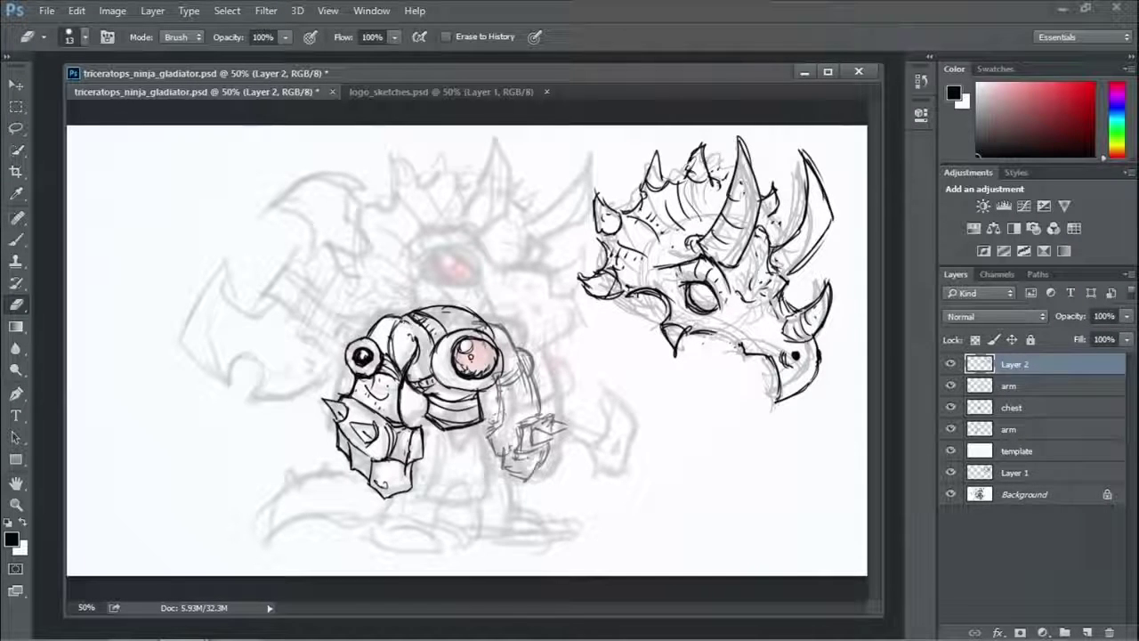
click(16, 150)
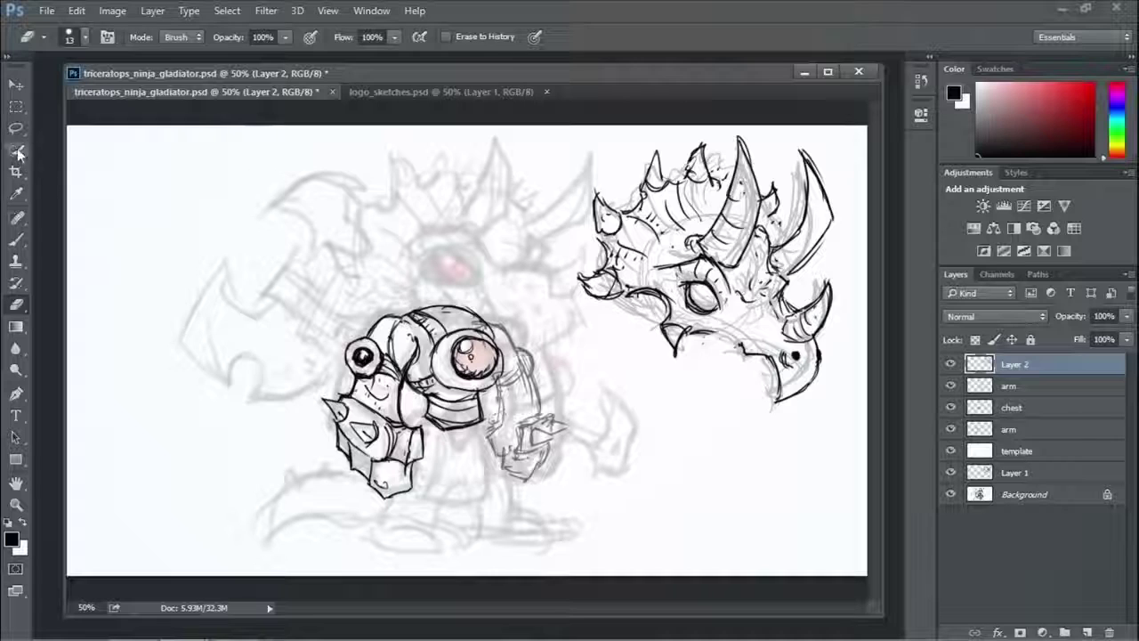
click(16, 238)
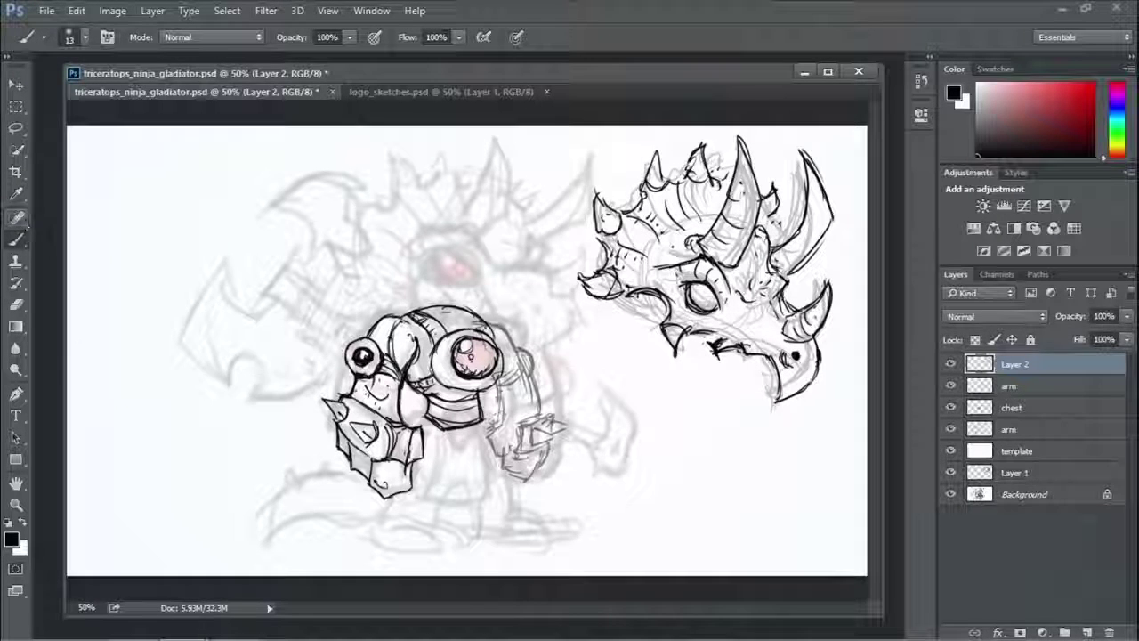
click(16, 308)
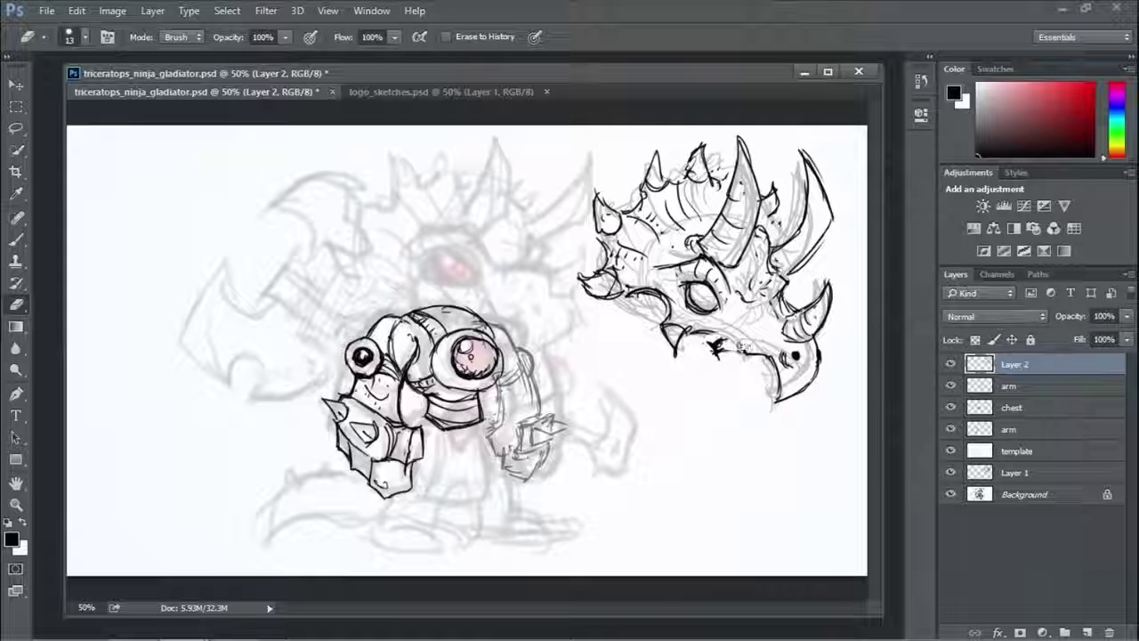
click(17, 238)
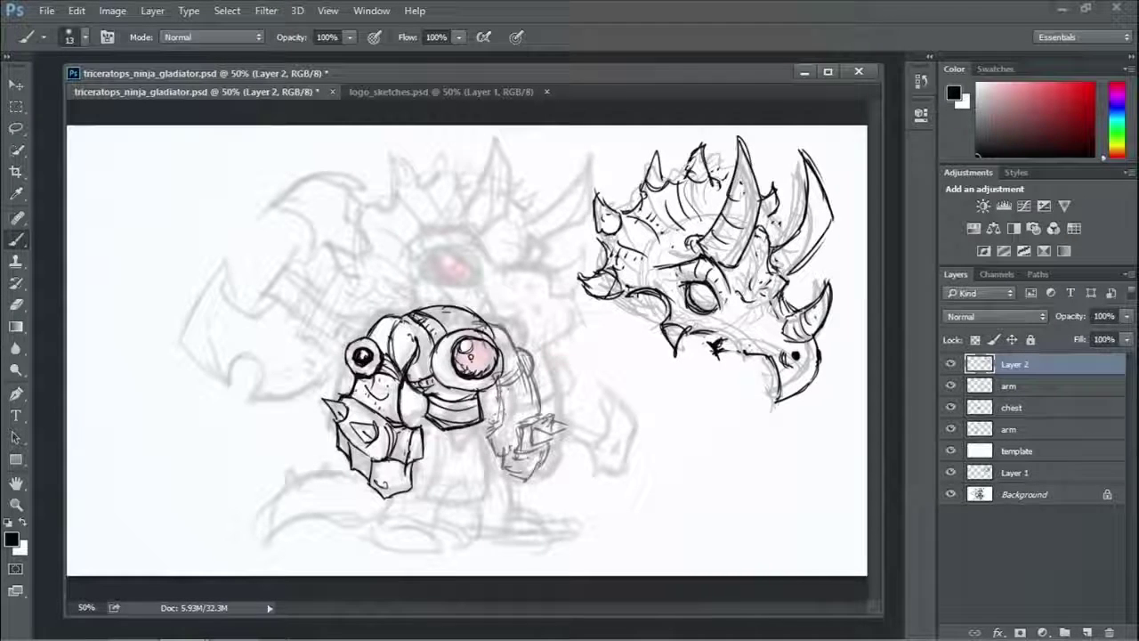
drag(747, 321, 750, 351)
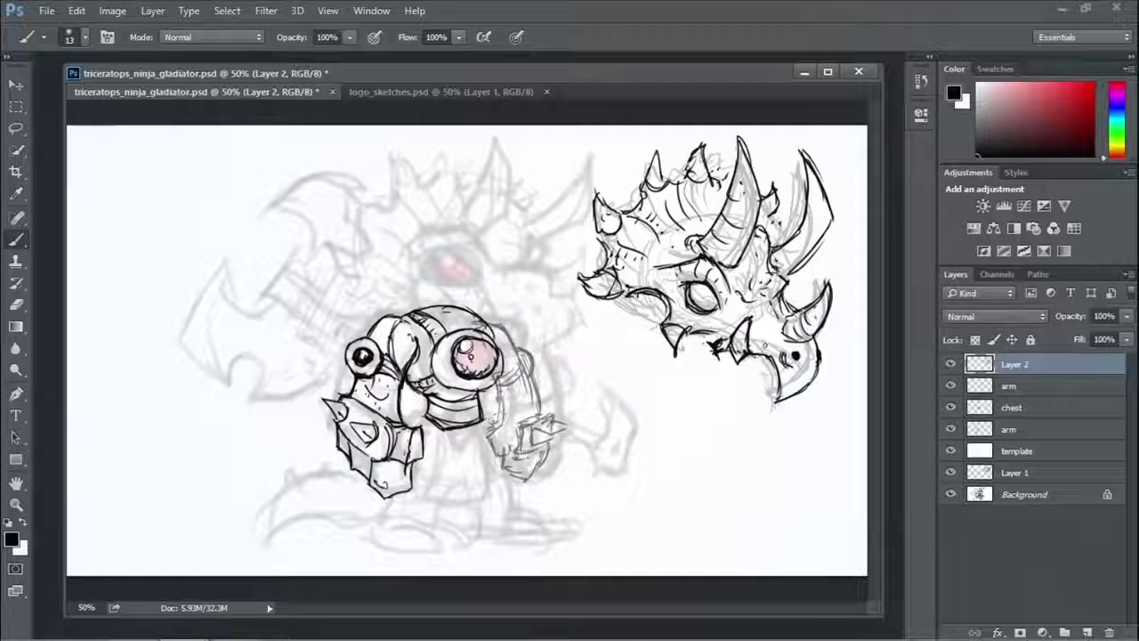
mouse_move(731, 386)
mouse_down()
mouse_move(762, 371)
mouse_move(698, 367)
mouse_move(689, 340)
mouse_move(683, 349)
mouse_up()
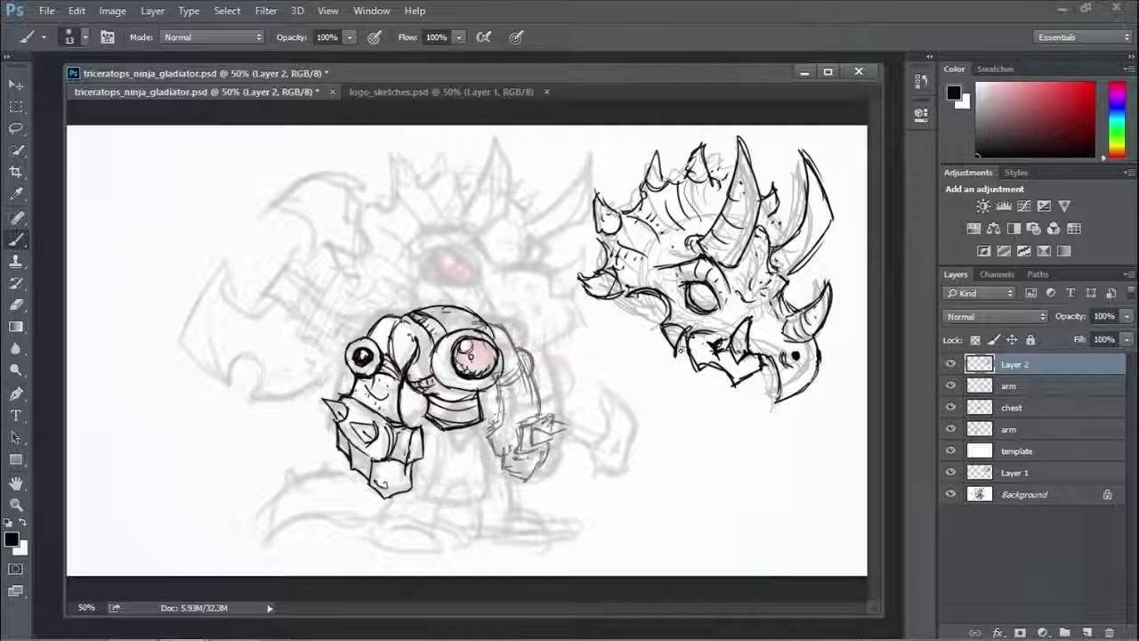
Ink the curved, ridged horn hanging behind the cheek and add the pupil and highlight details in the eye.
mouse_move(639, 295)
mouse_down()
mouse_move(664, 317)
mouse_move(613, 347)
mouse_move(614, 319)
mouse_up()
mouse_move(639, 301)
mouse_down()
mouse_move(616, 343)
mouse_move(635, 327)
mouse_move(607, 342)
mouse_move(612, 361)
mouse_up()
drag(632, 322, 613, 340)
drag(604, 278, 608, 296)
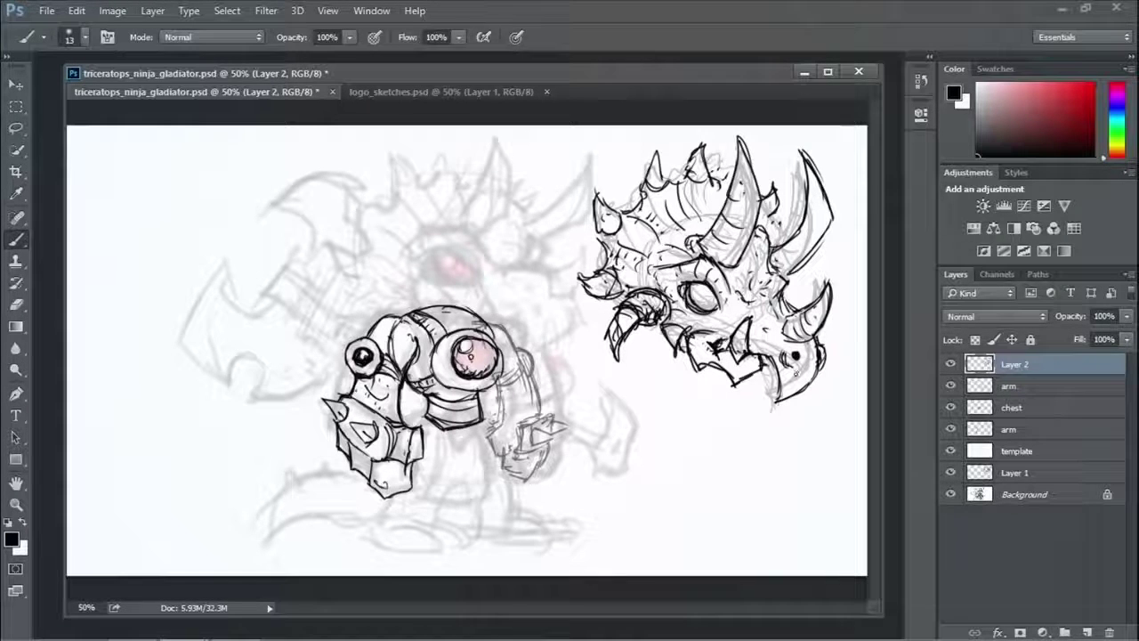
drag(693, 287, 705, 303)
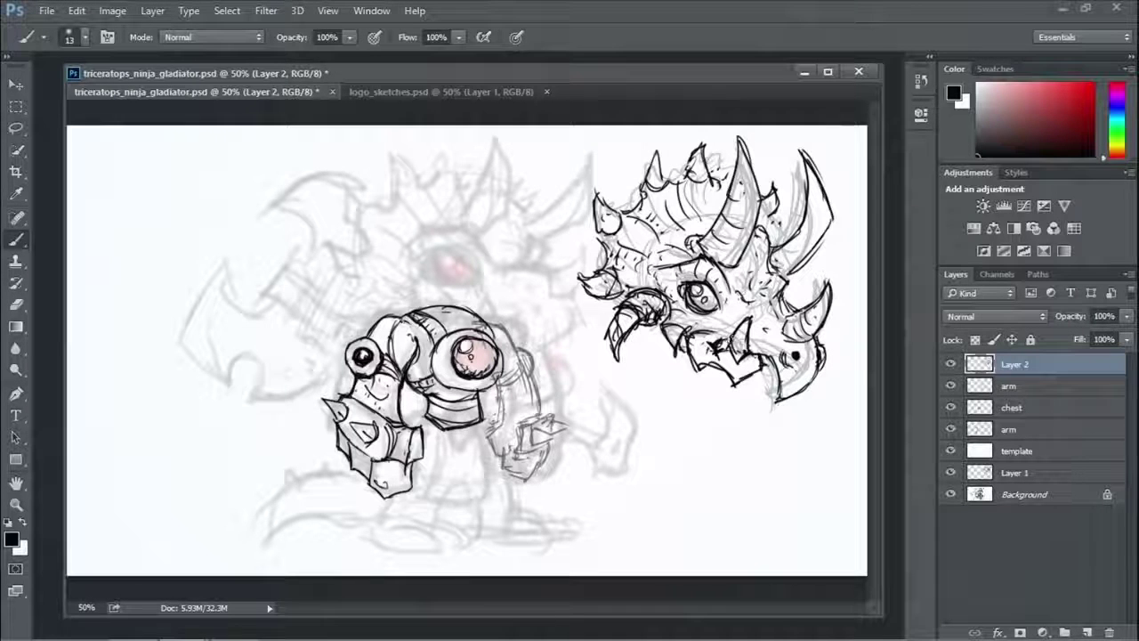
click(16, 302)
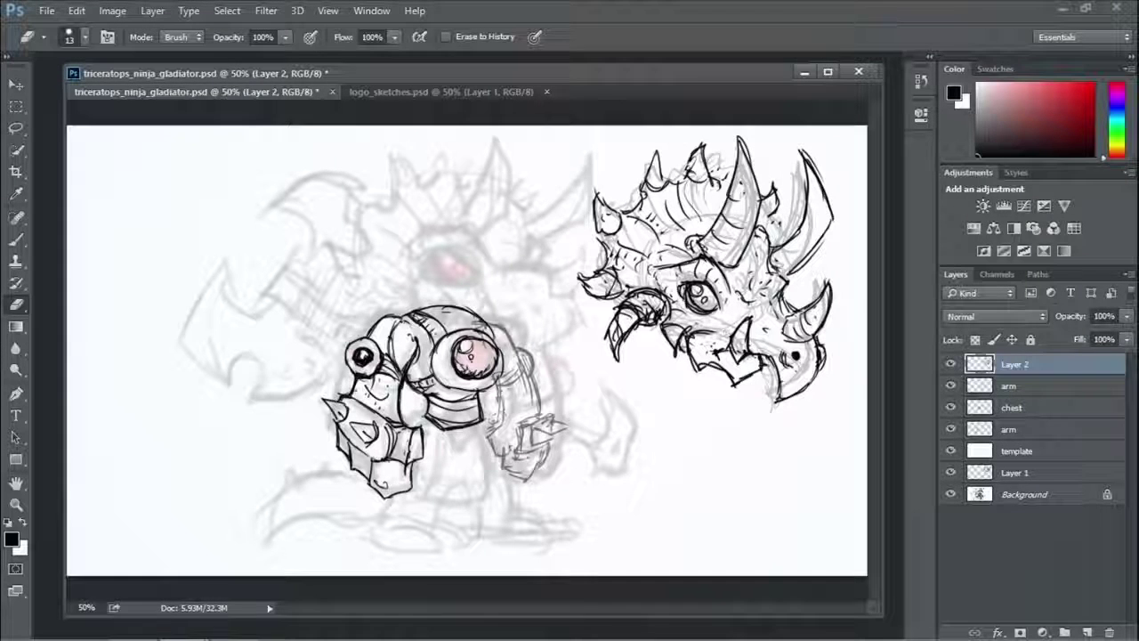
click(16, 239)
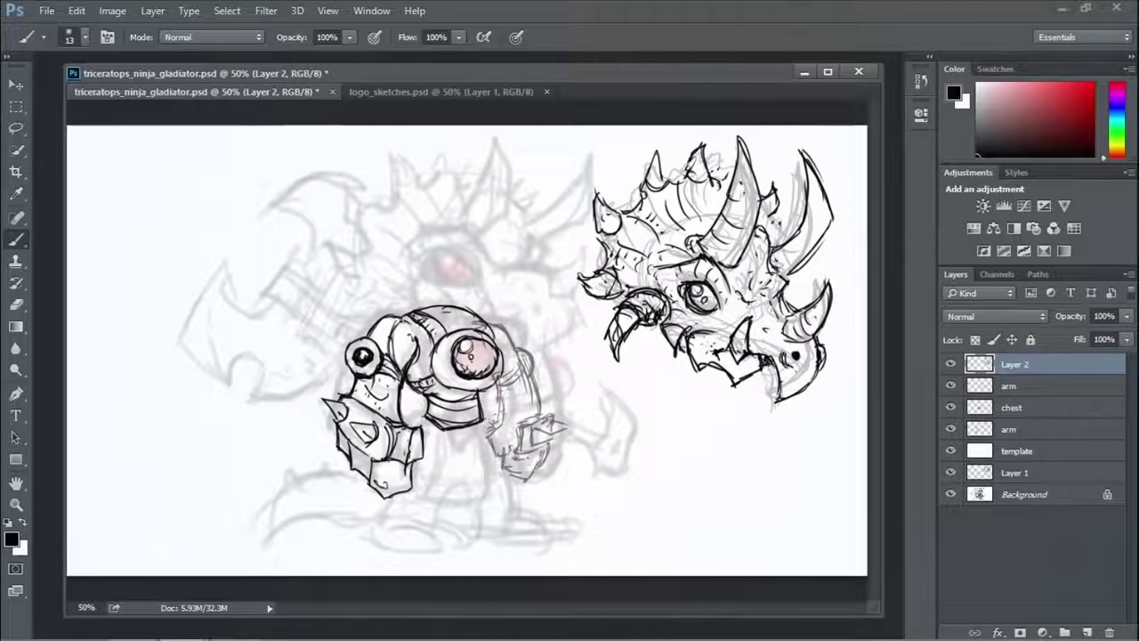
Ink the pointed chin tip under the jaw and add dark shading marks around the base of the far brow horn.
drag(714, 370, 729, 398)
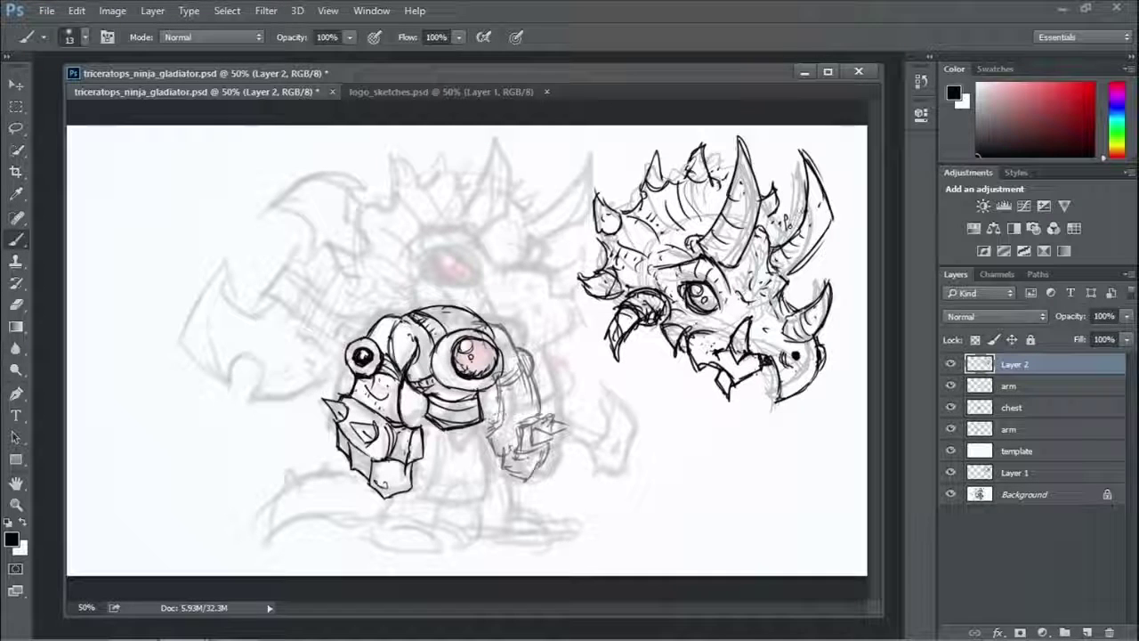
drag(779, 214, 789, 235)
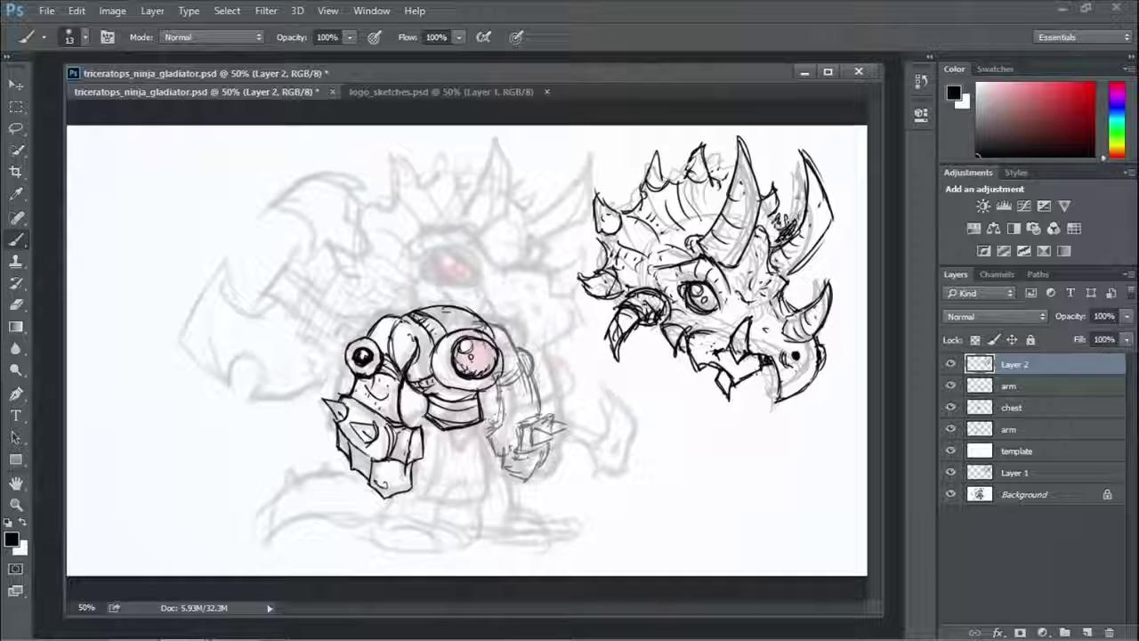
click(801, 217)
click(809, 213)
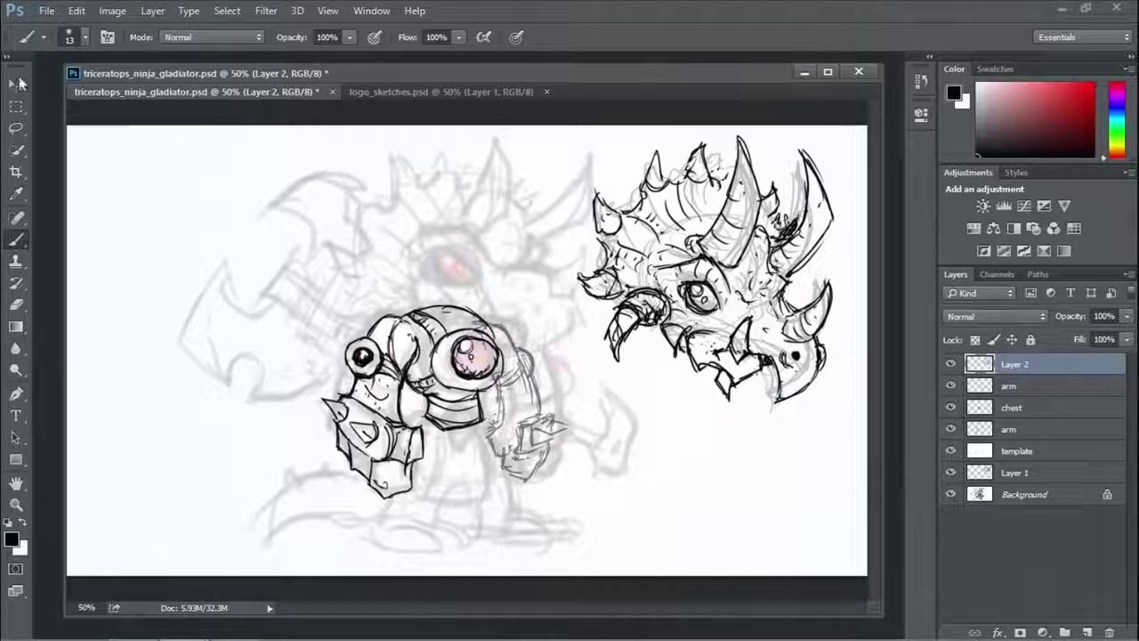
Move the inked head over the body to test its fit, and return it to the empty area beside the body.
key(v)
drag(736, 251, 487, 233)
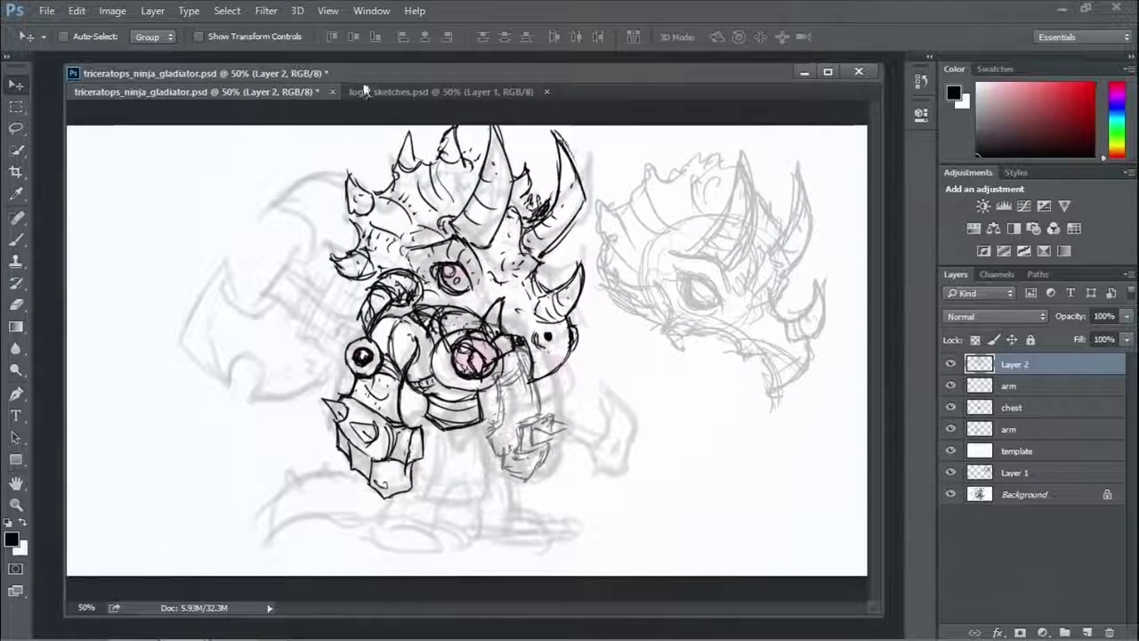
drag(465, 246, 694, 253)
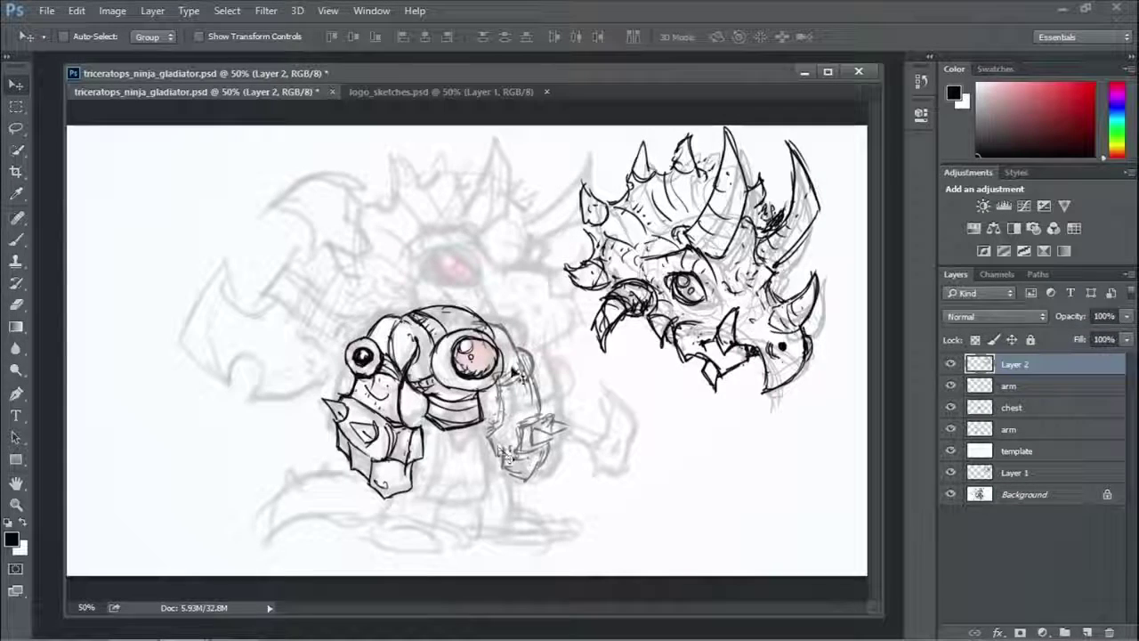
drag(749, 353, 746, 372)
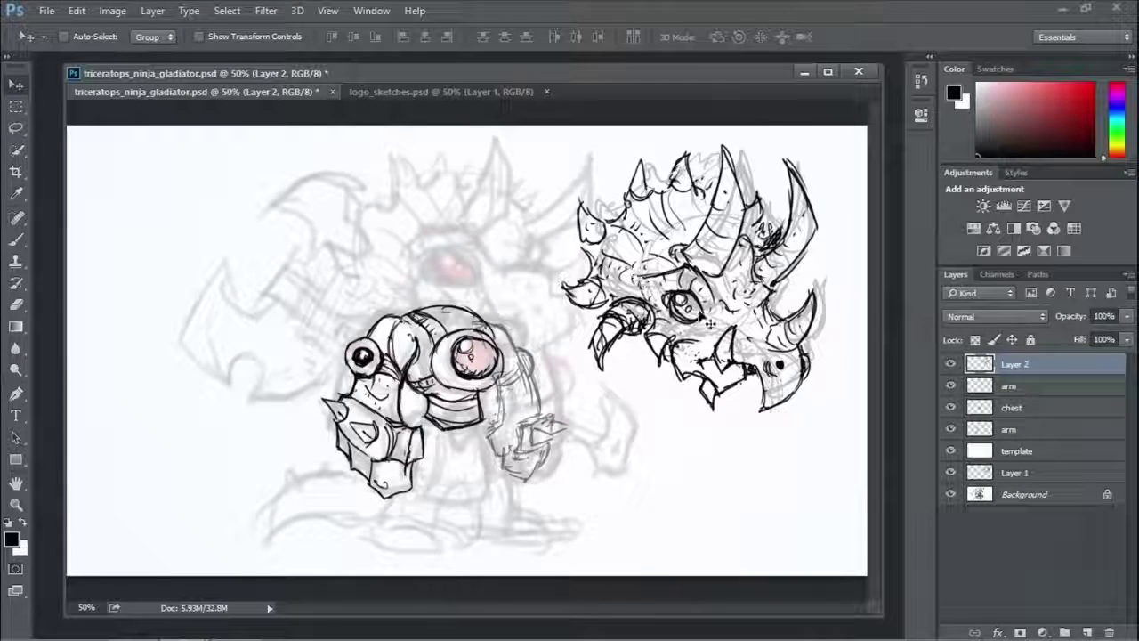
drag(707, 313, 716, 316)
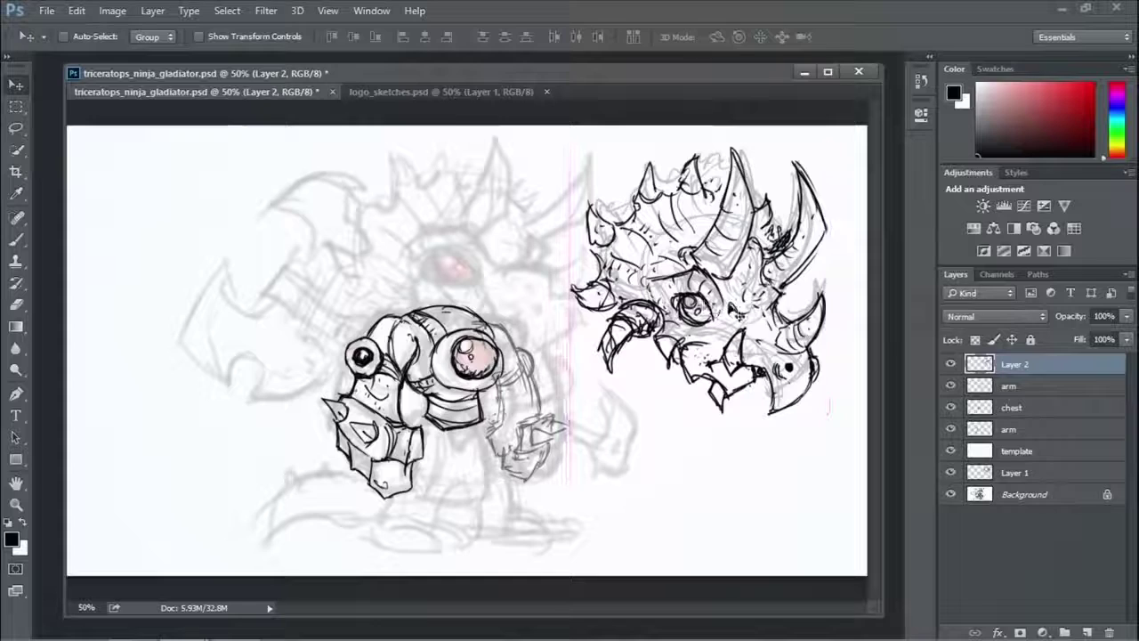
drag(364, 73, 355, 71)
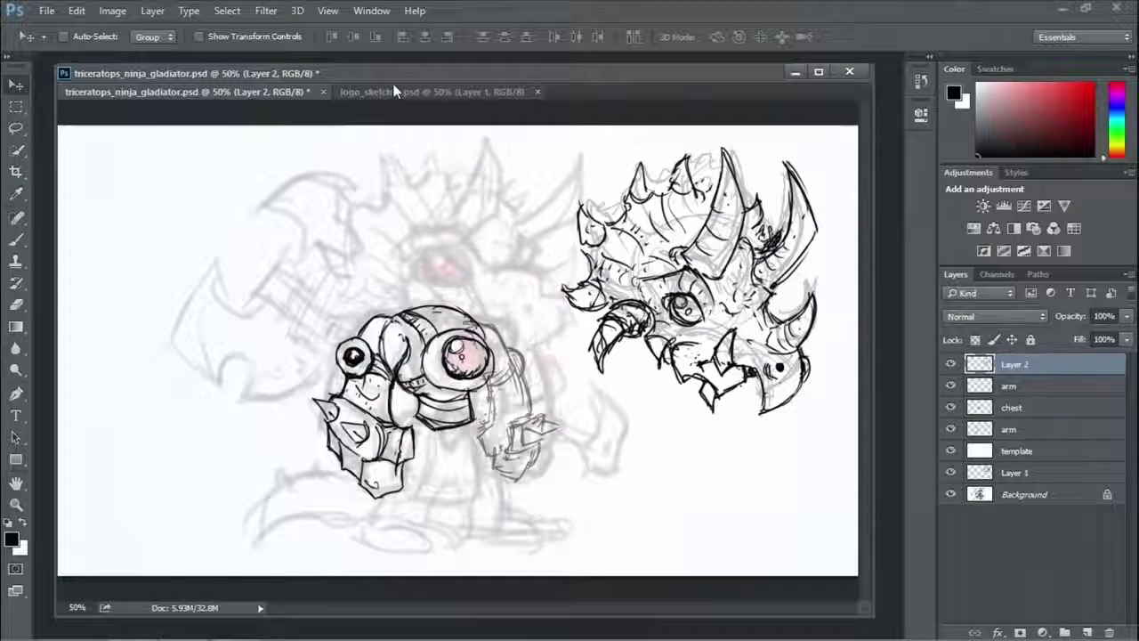
Save a copy of the layered Photoshop file to the Desktop as triceratops_ninja with Maximize Compatibility on.
click(47, 11)
click(78, 201)
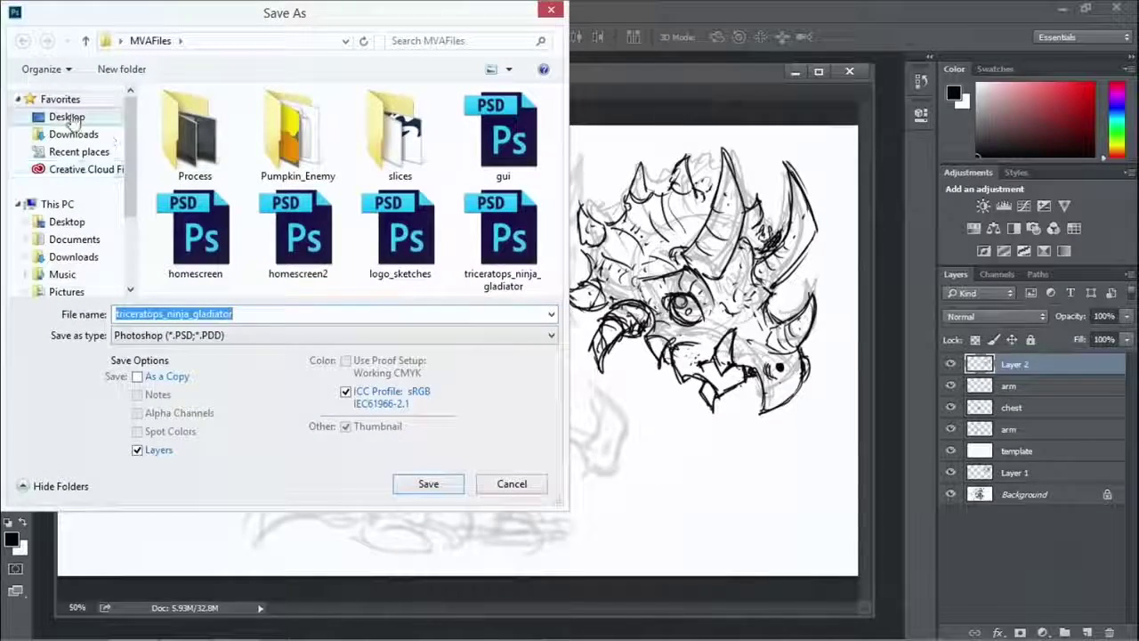
click(67, 116)
click(263, 311)
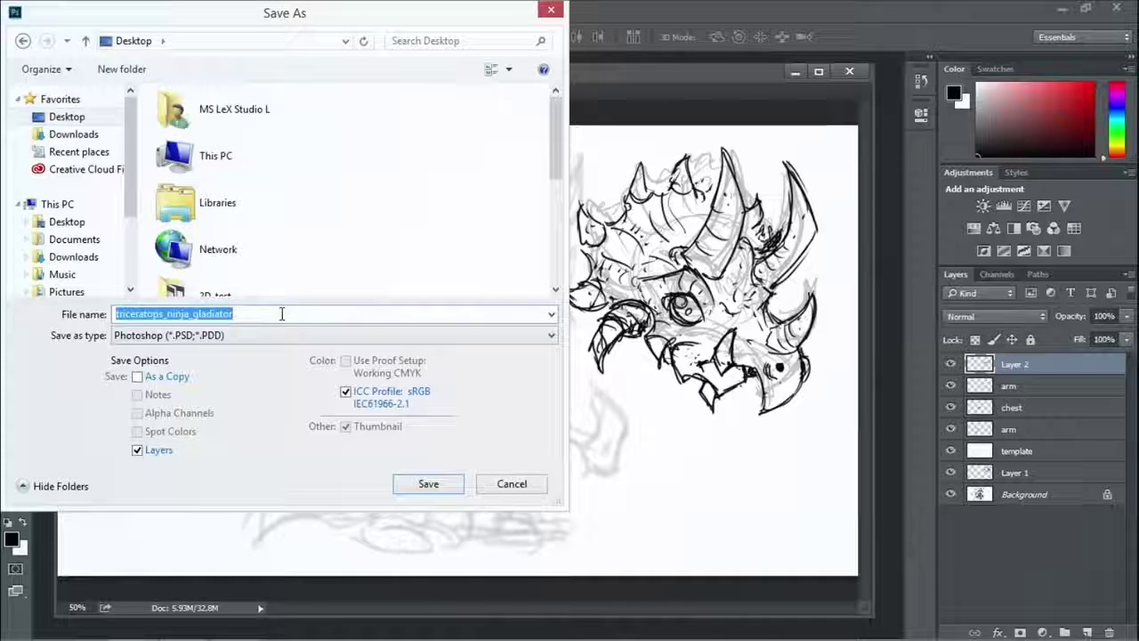
click(242, 313)
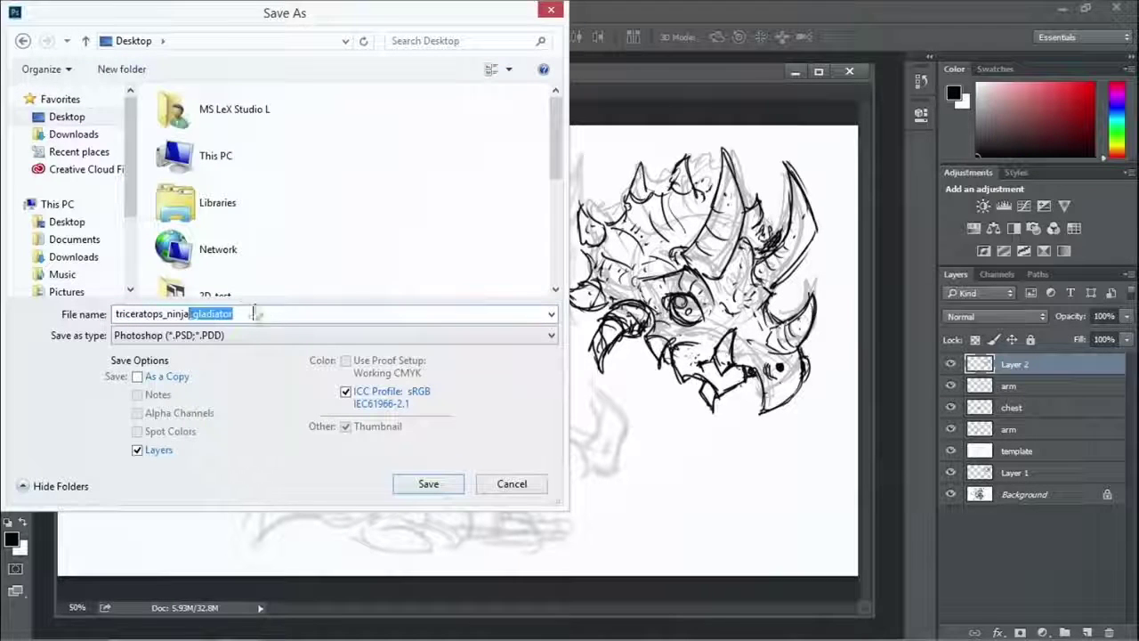
key(BackSpace)
click(428, 483)
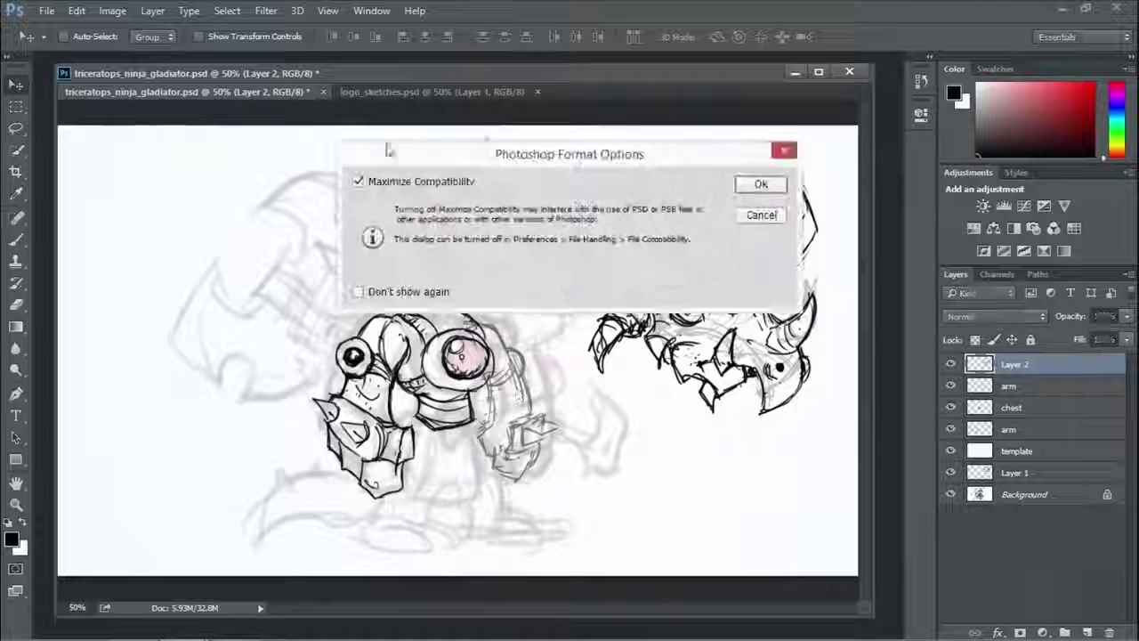
click(761, 184)
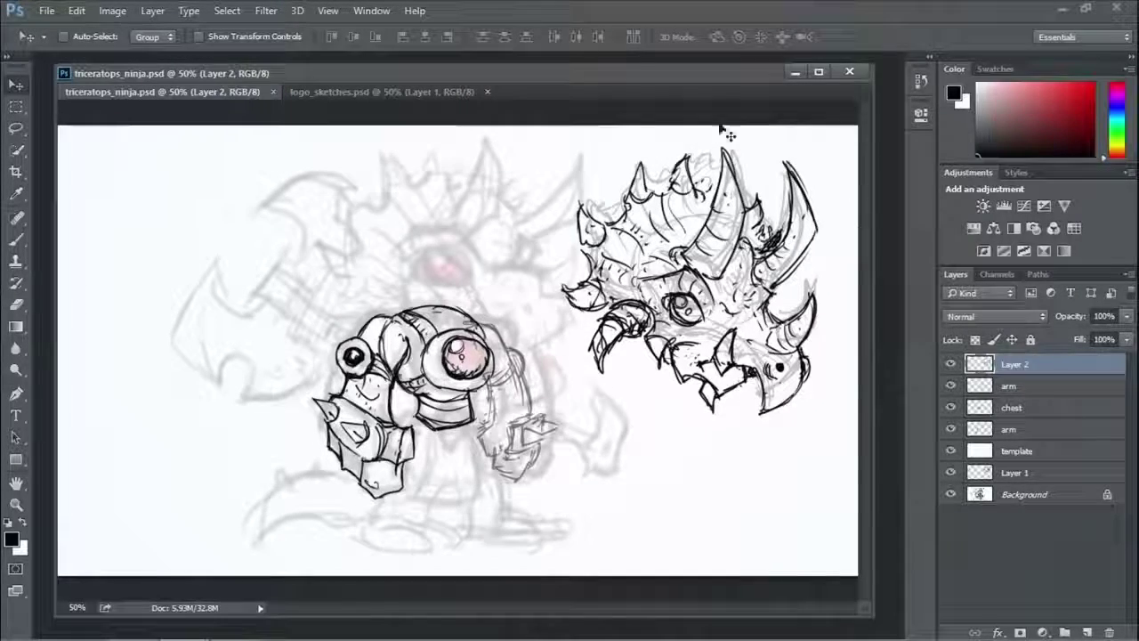
Switch to Illustrator and create a new Letter-size document with the Print profile.
click(235, 623)
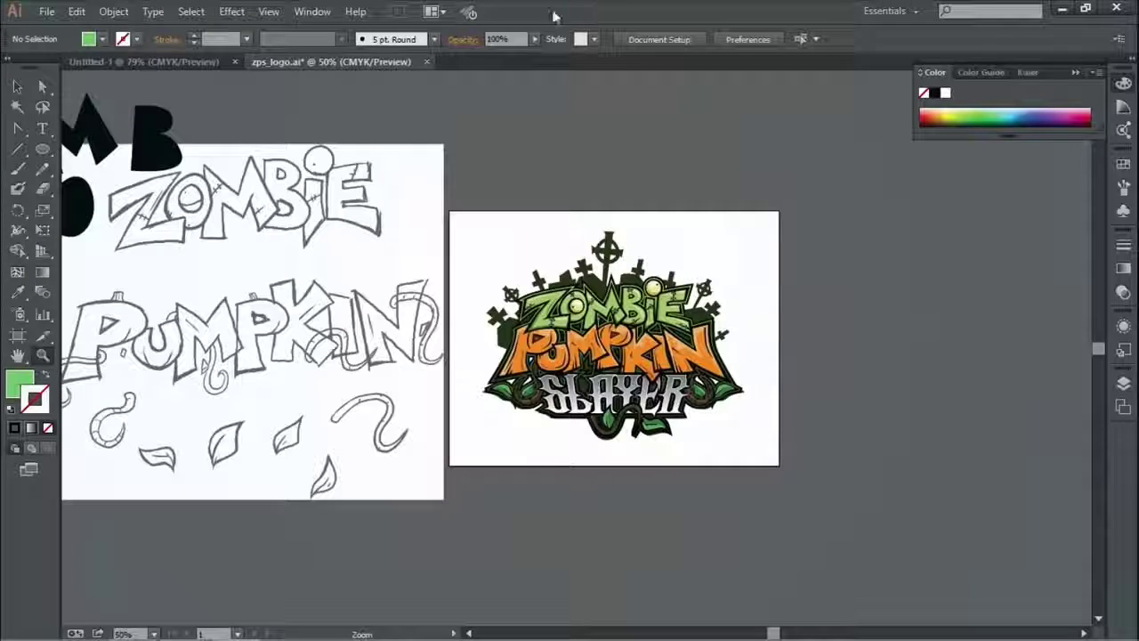
click(47, 11)
click(49, 28)
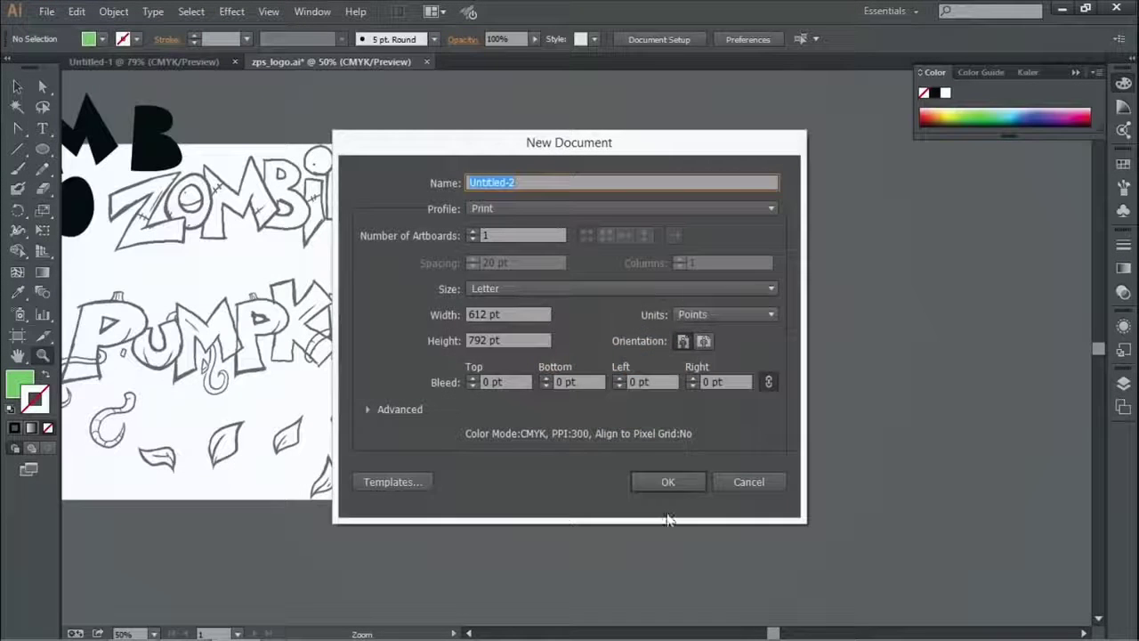
click(671, 481)
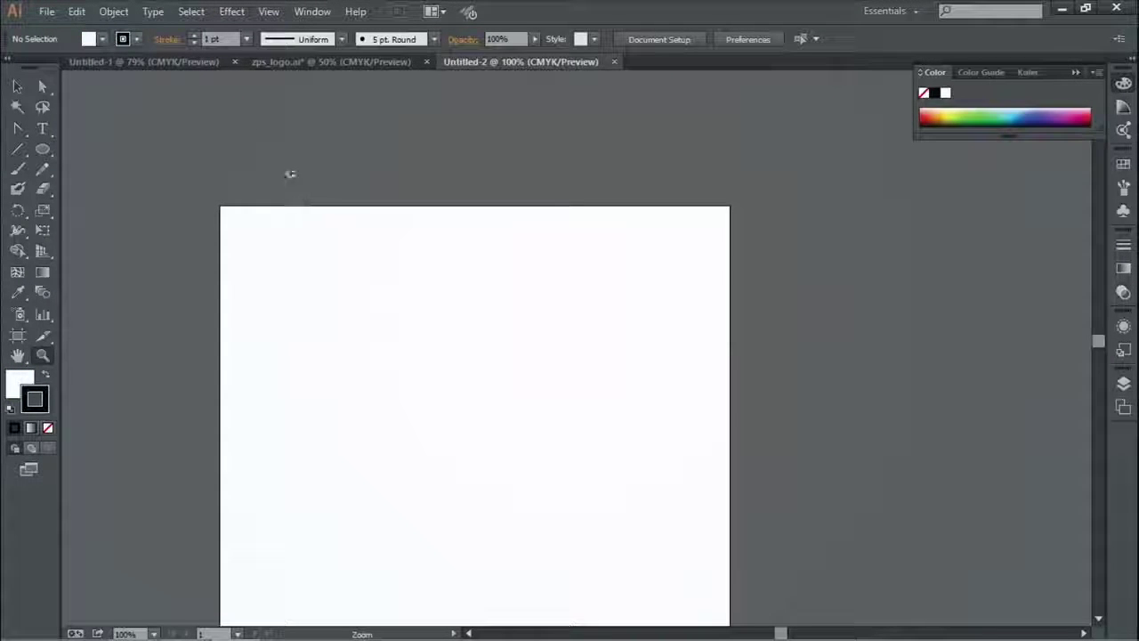
Choose triceratops_ninja.psd from the Desktop as the file to place in the new document.
click(46, 11)
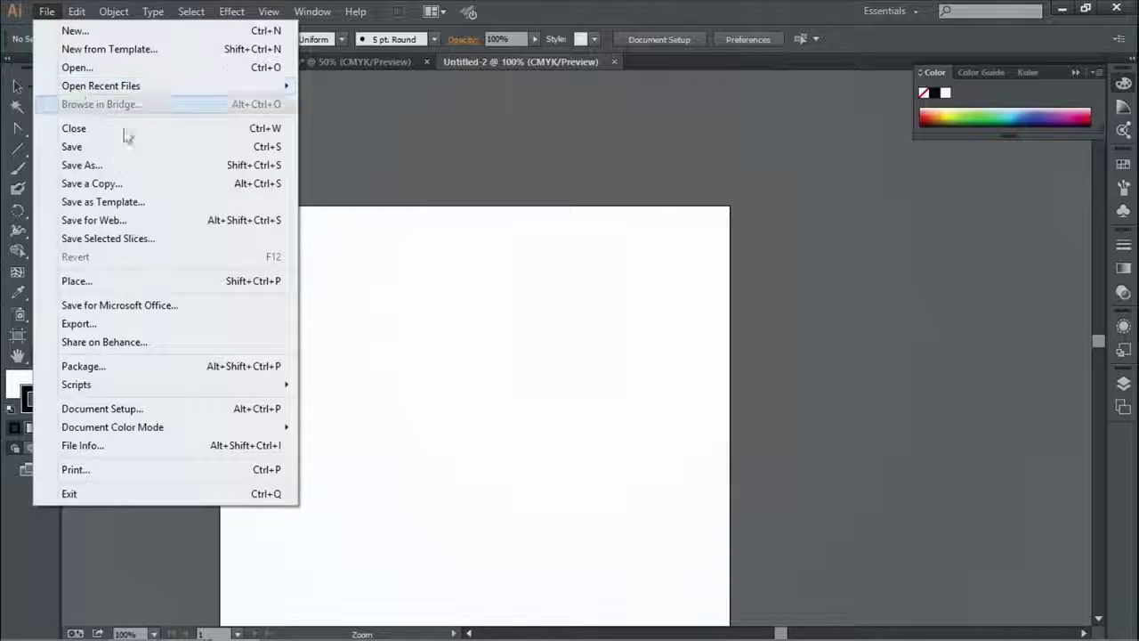
click(106, 281)
drag(551, 178, 552, 274)
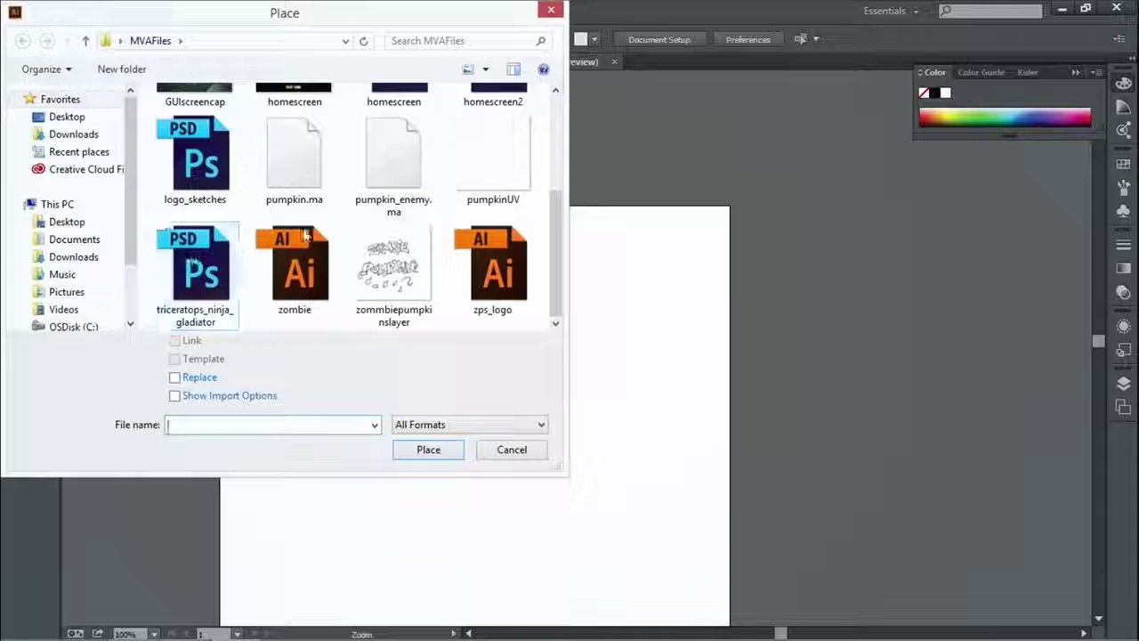
drag(556, 252, 552, 322)
click(67, 116)
click(264, 305)
click(424, 446)
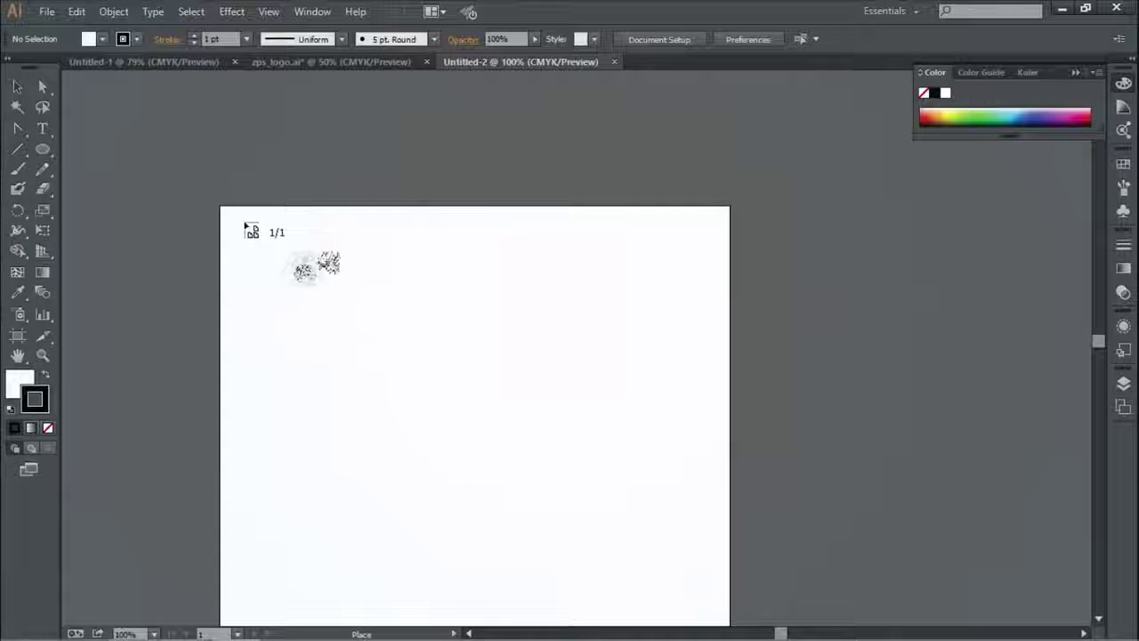
Place the artwork across nearly the full width of the artboard and move it slightly down from the upper edge.
drag(236, 216, 719, 537)
key(ctrl+z)
mouse_move(230, 206)
mouse_down()
mouse_move(285, 272)
mouse_move(712, 549)
mouse_up()
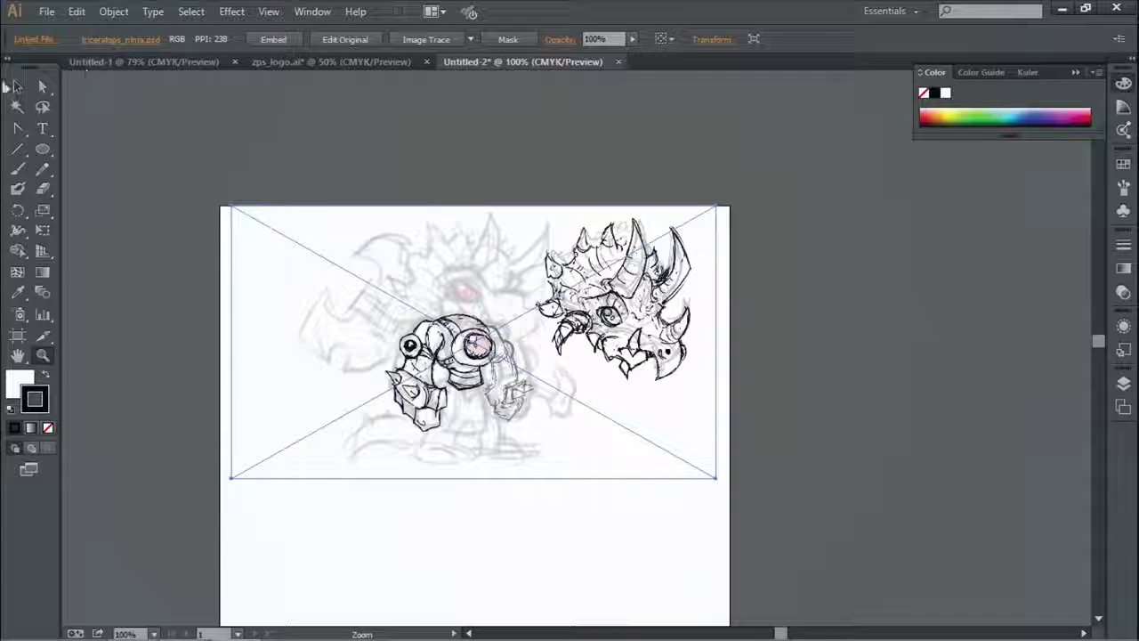
click(16, 87)
drag(404, 290, 407, 327)
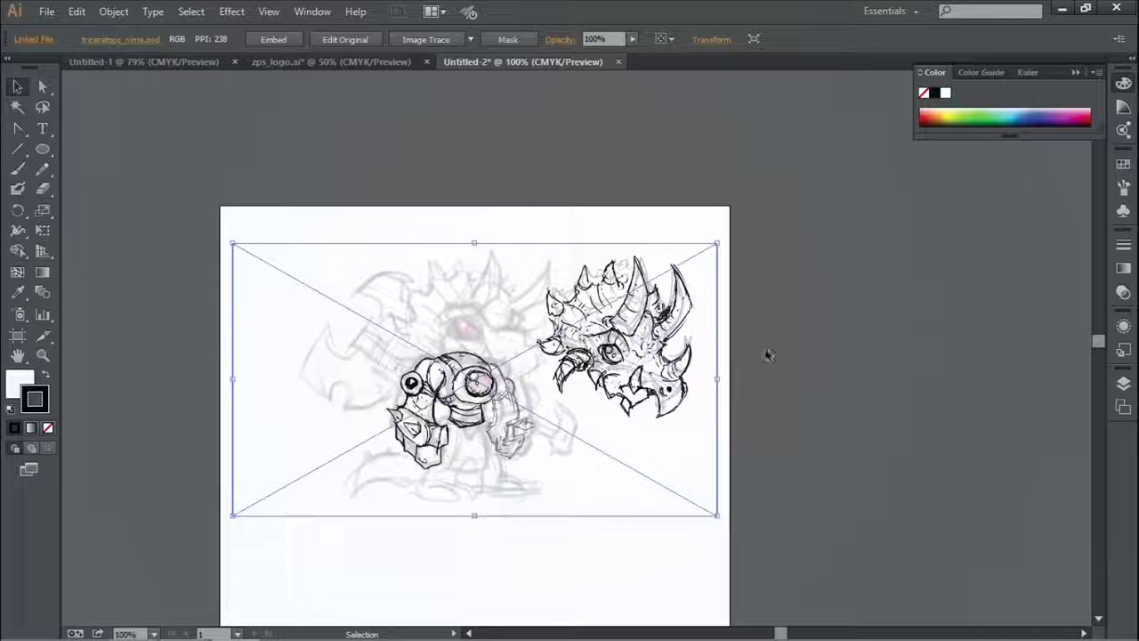
Turn Layer 1, which holds the placed triceratops artwork, into a template layer.
mouse_move(768, 355)
mouse_down()
mouse_move(729, 254)
mouse_move(744, 260)
mouse_up()
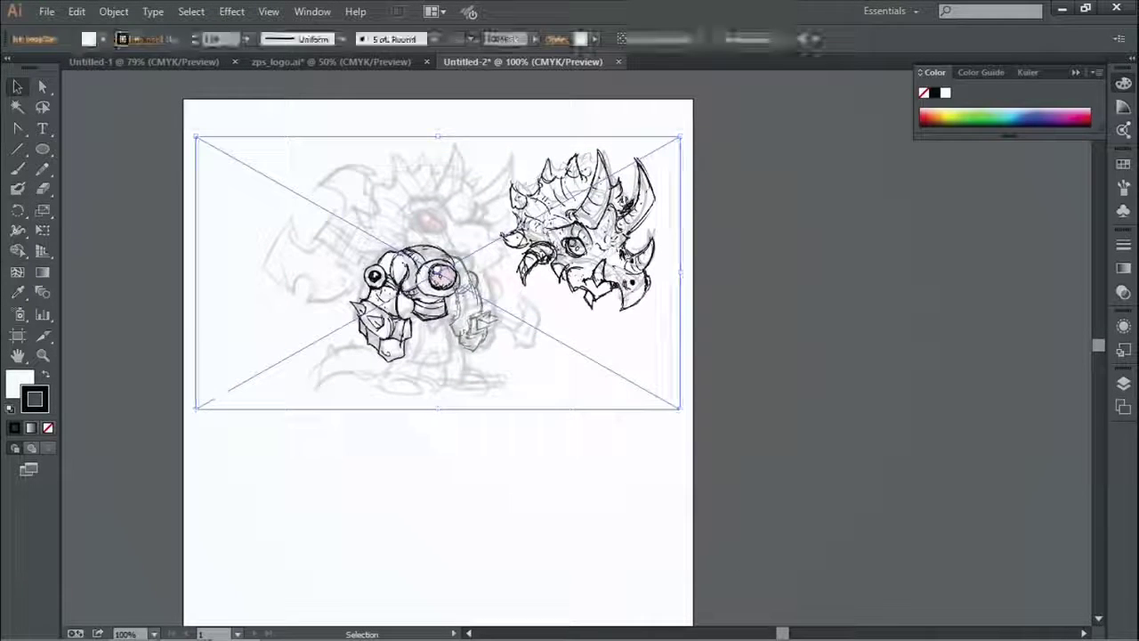
click(315, 12)
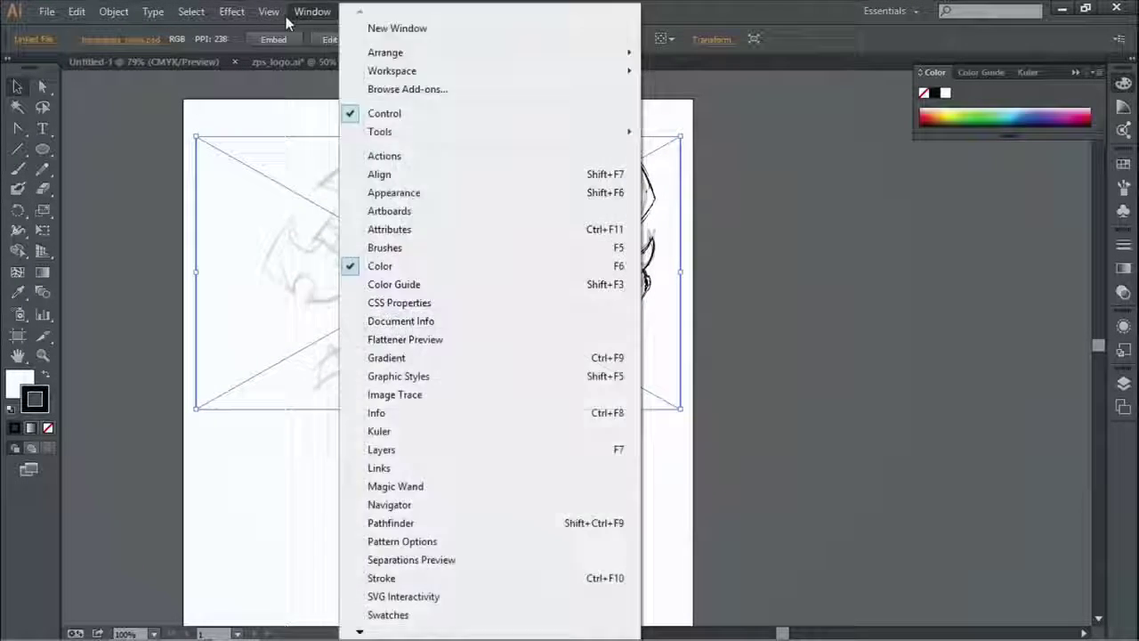
mouse_move(233, 12)
mouse_move(318, 13)
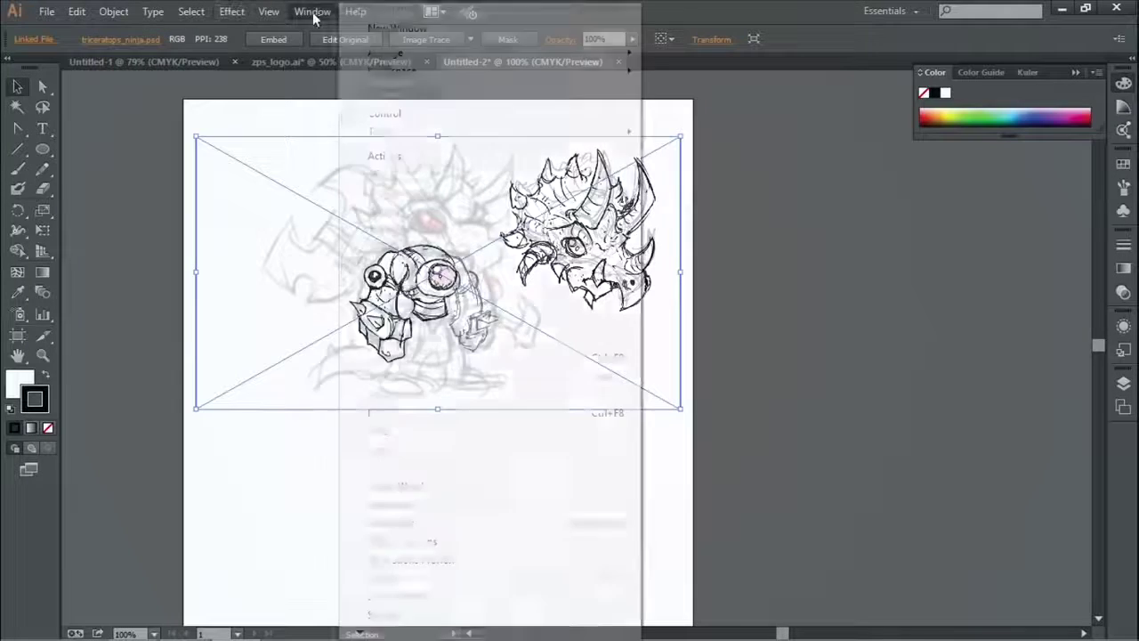
click(406, 449)
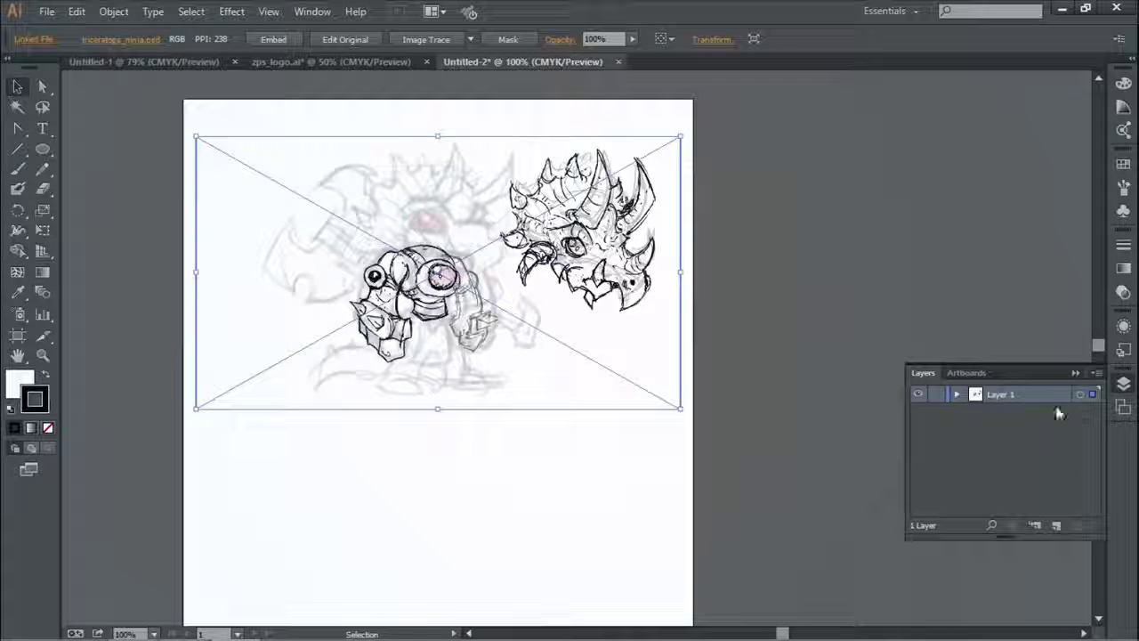
click(1096, 374)
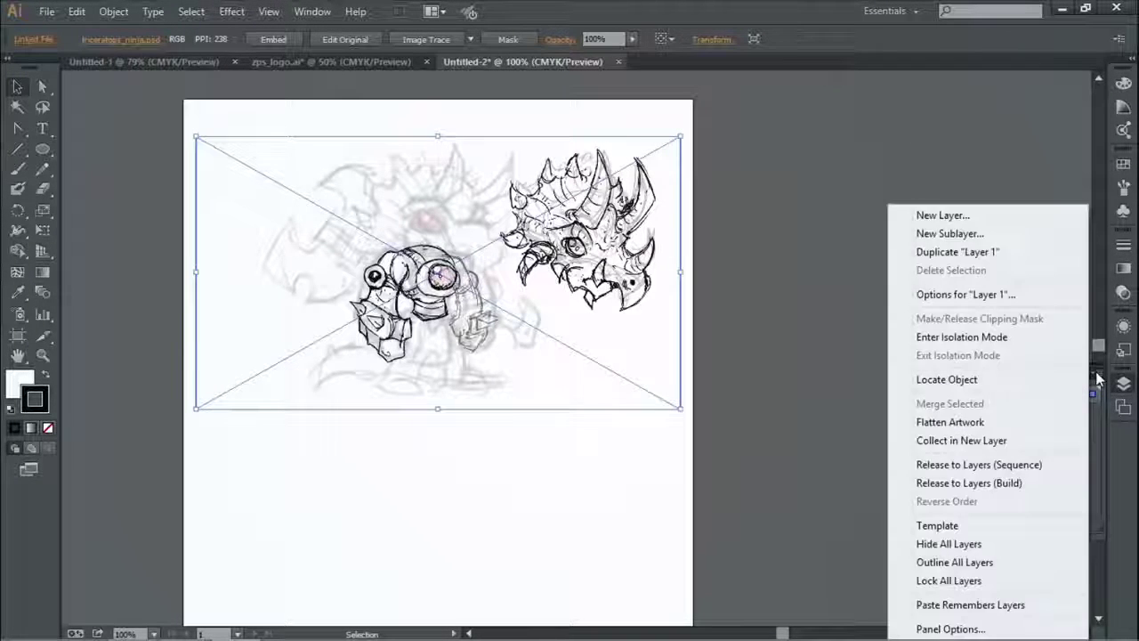
click(966, 525)
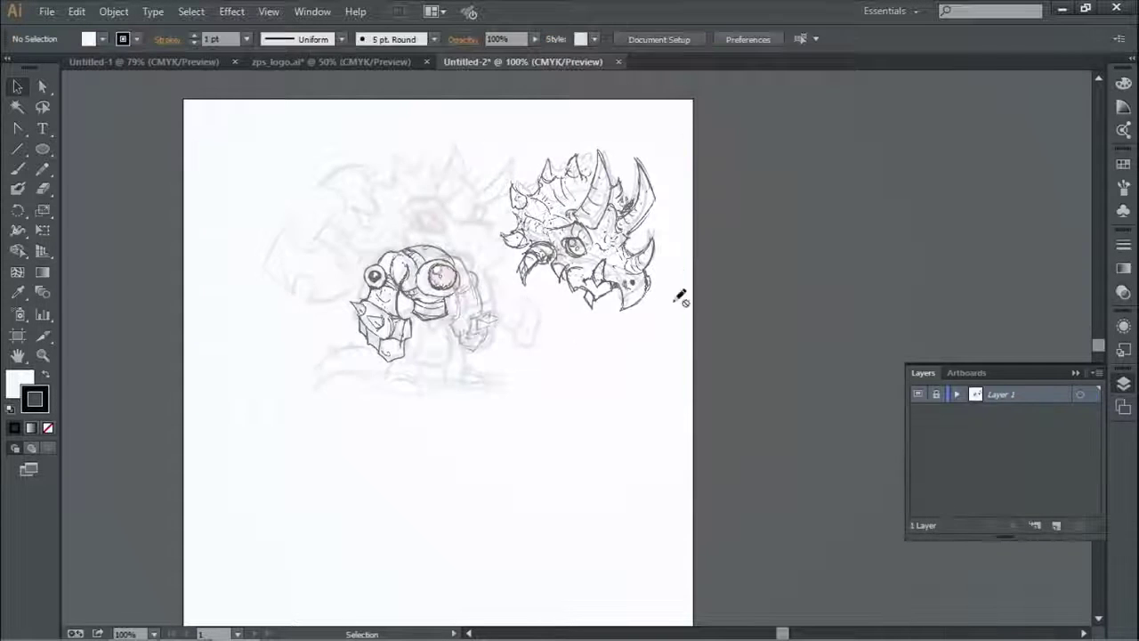
Add a new layer named Layer 2 above the template layer, keeping the Light Red color and default options.
click(1096, 374)
click(934, 214)
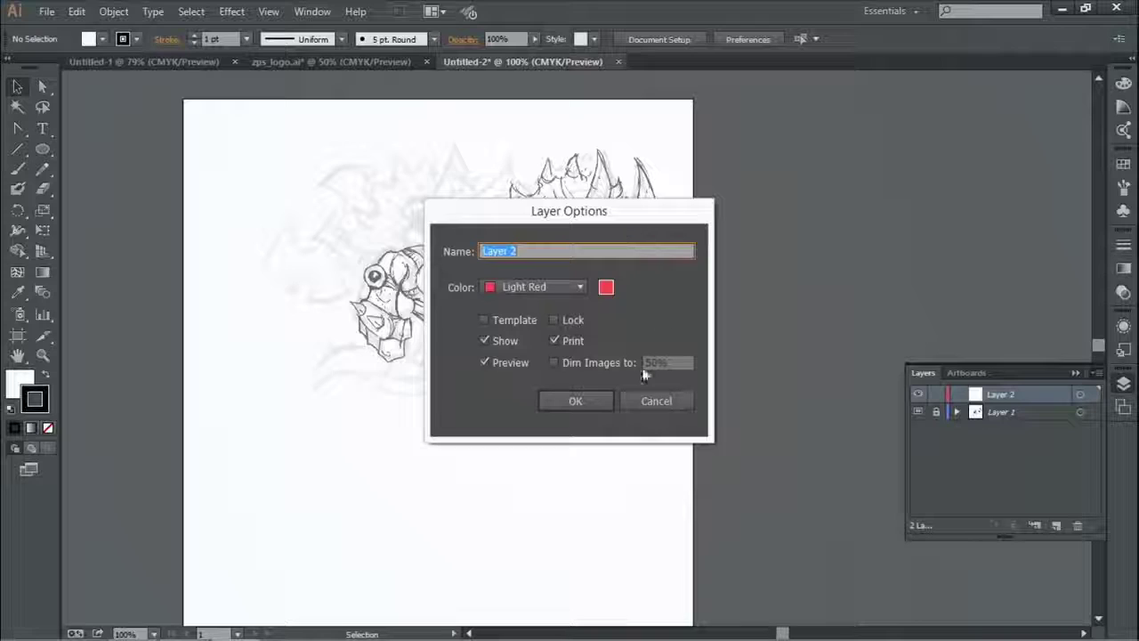
click(576, 400)
Draw a closed, straight-sided Pen path around the small horn jutting out at the far left of the triceratops head.
click(42, 355)
click(648, 225)
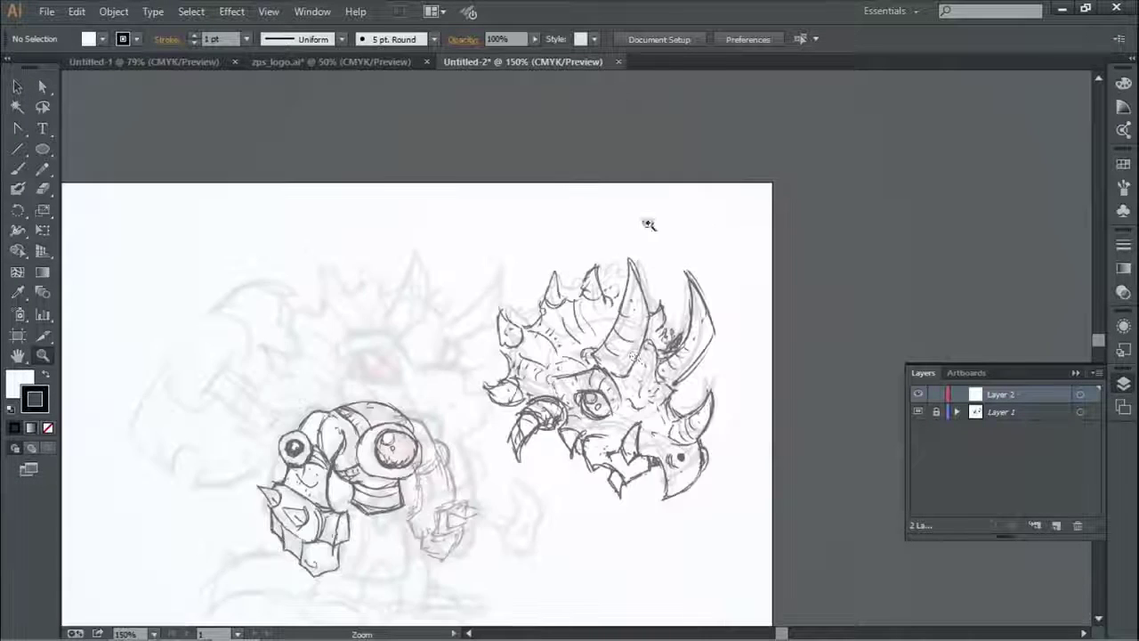
click(635, 356)
click(585, 406)
drag(467, 278, 500, 289)
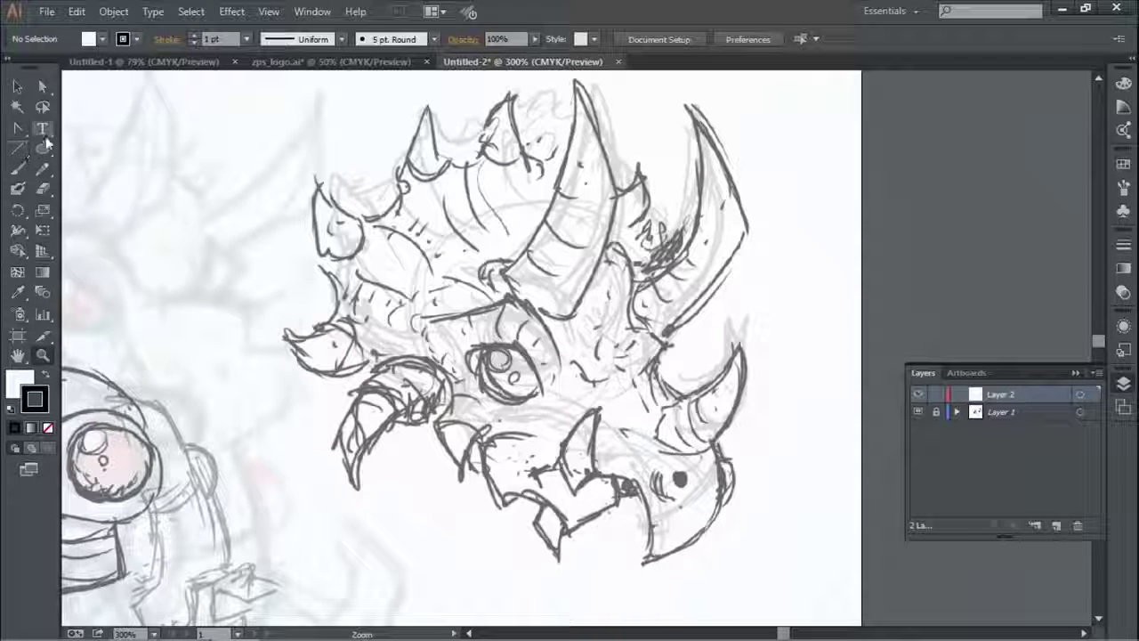
click(42, 168)
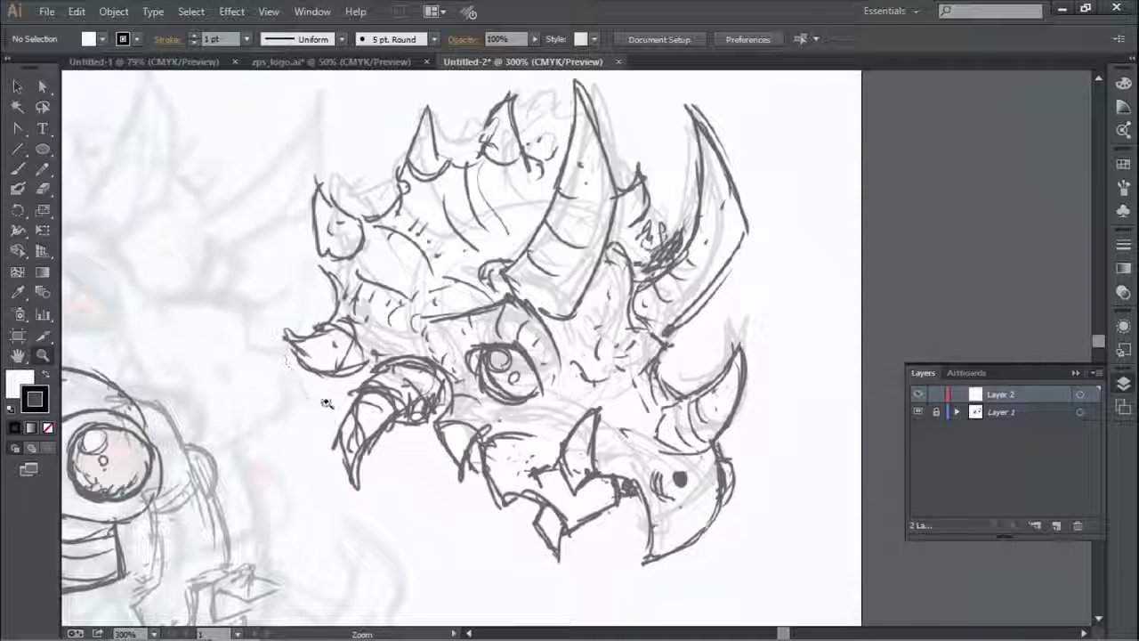
drag(376, 397, 414, 369)
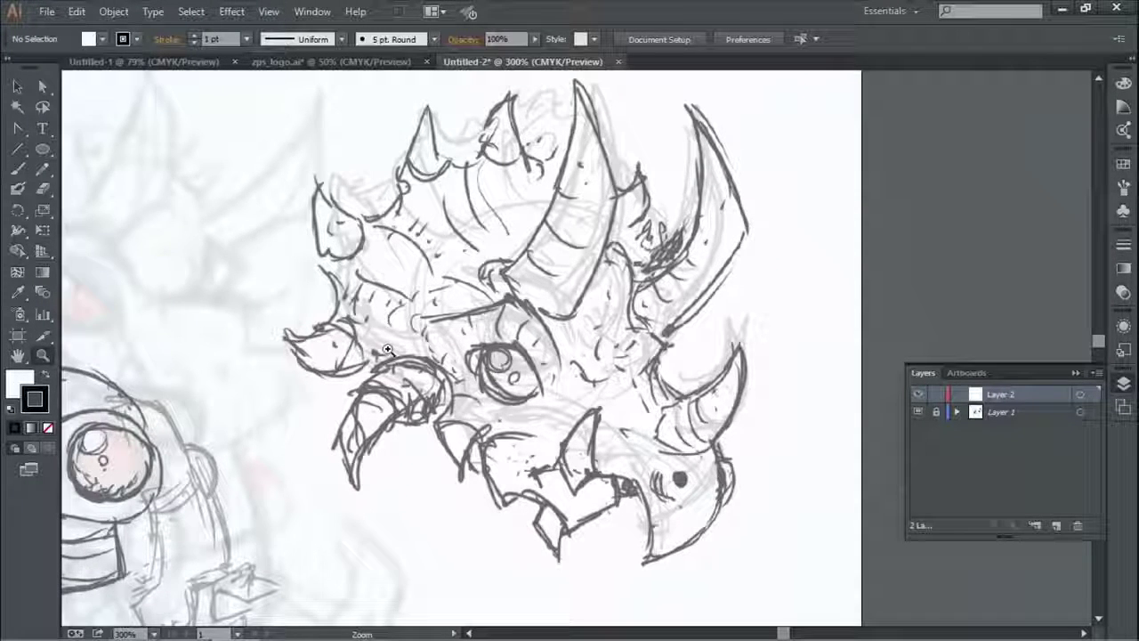
click(43, 172)
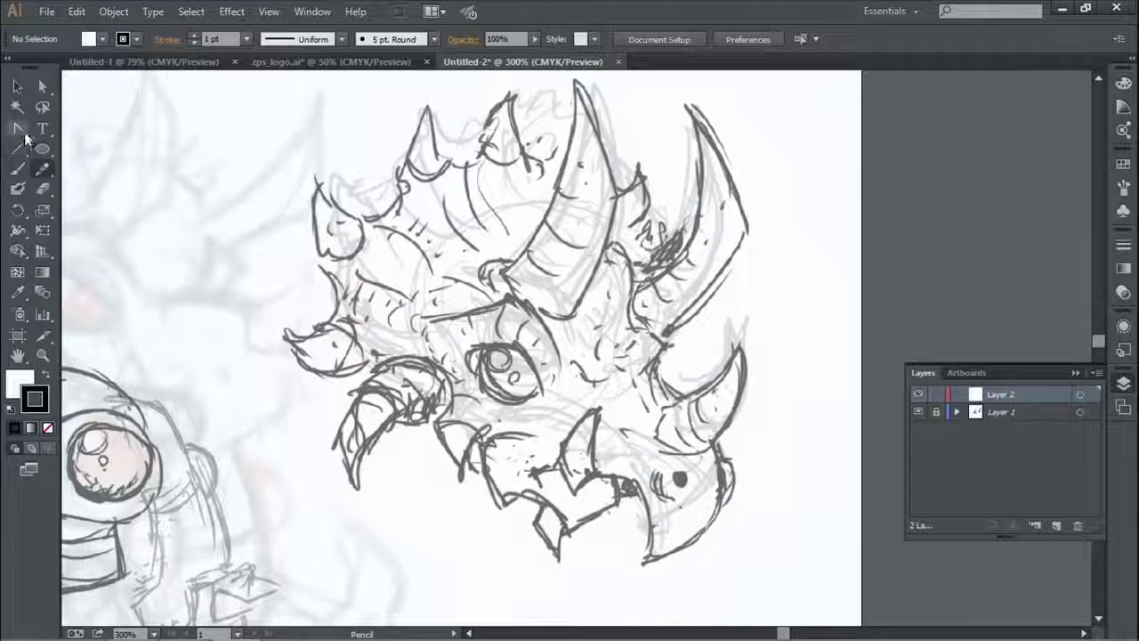
drag(19, 130, 71, 125)
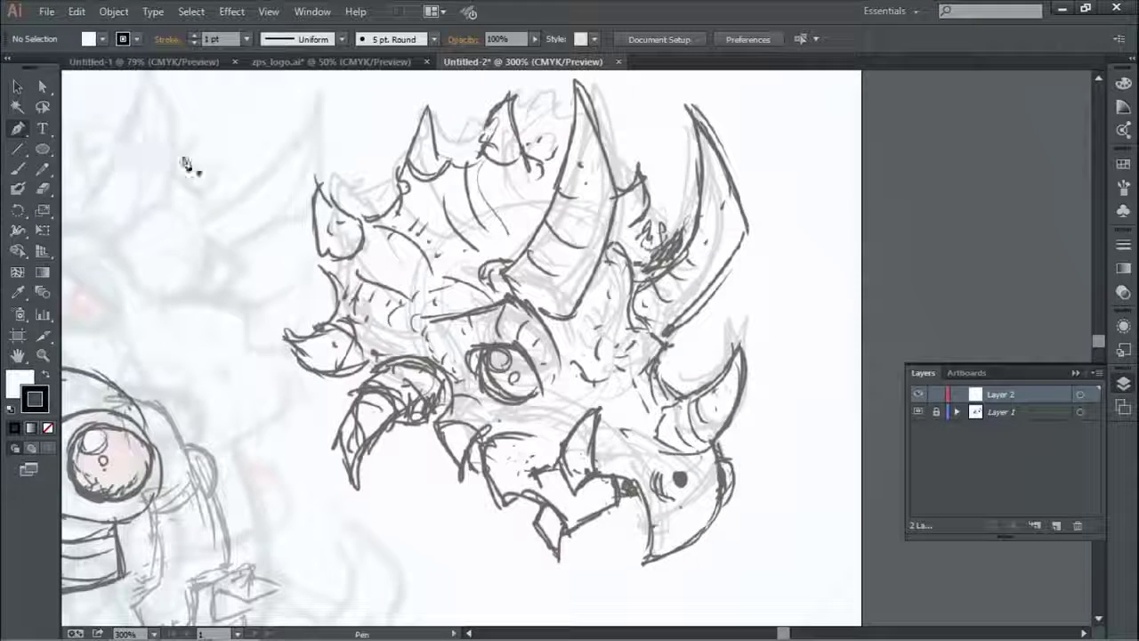
click(346, 322)
click(260, 318)
click(316, 378)
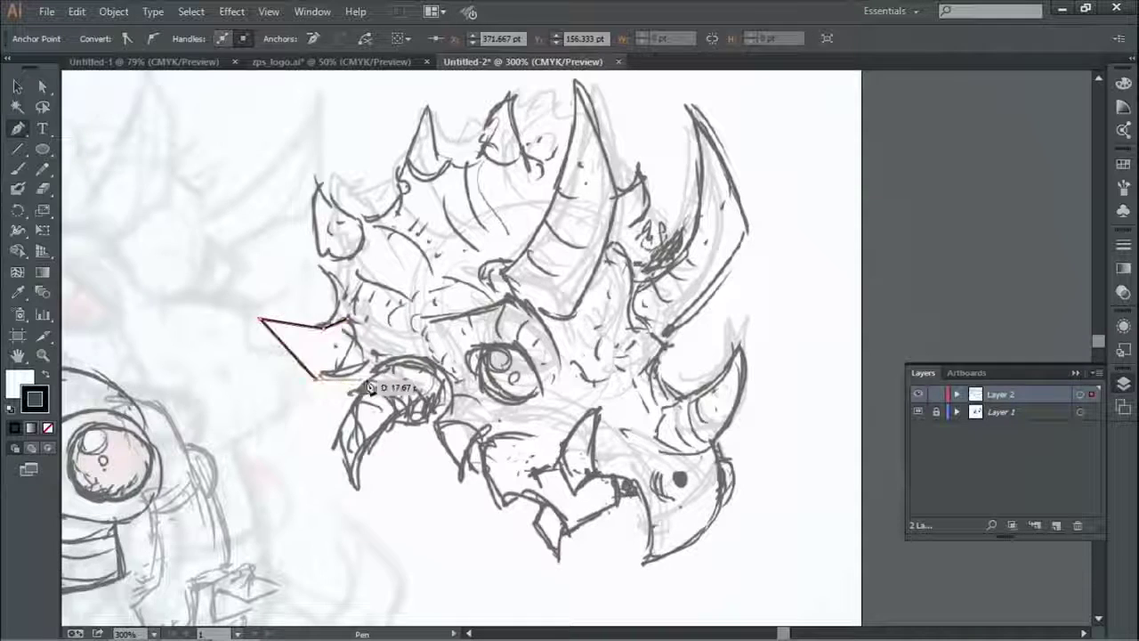
click(373, 377)
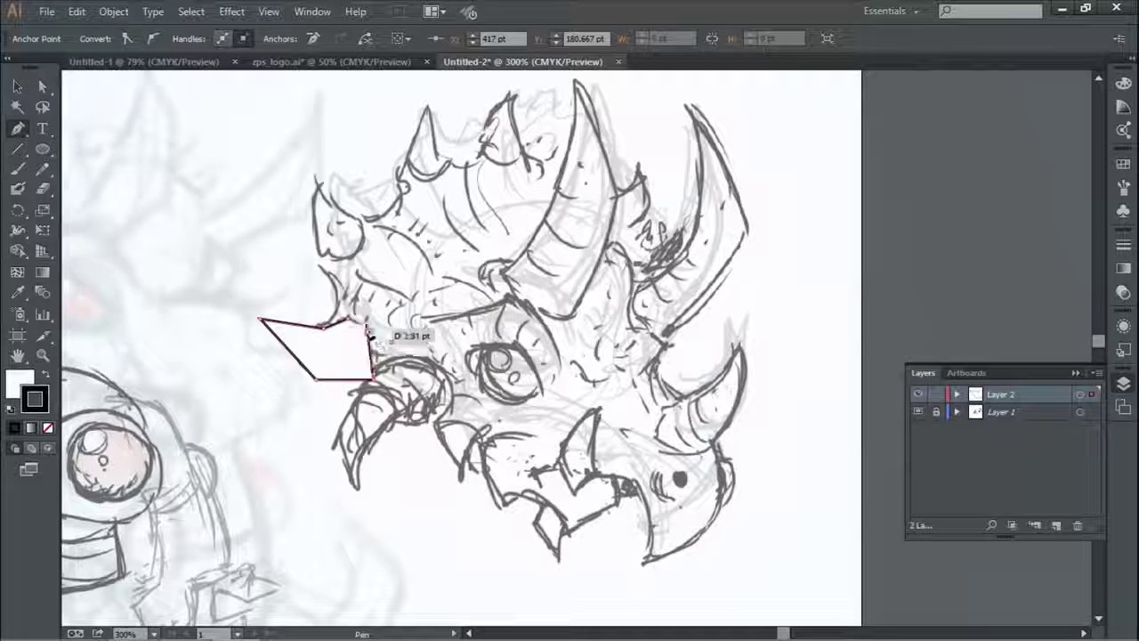
click(368, 333)
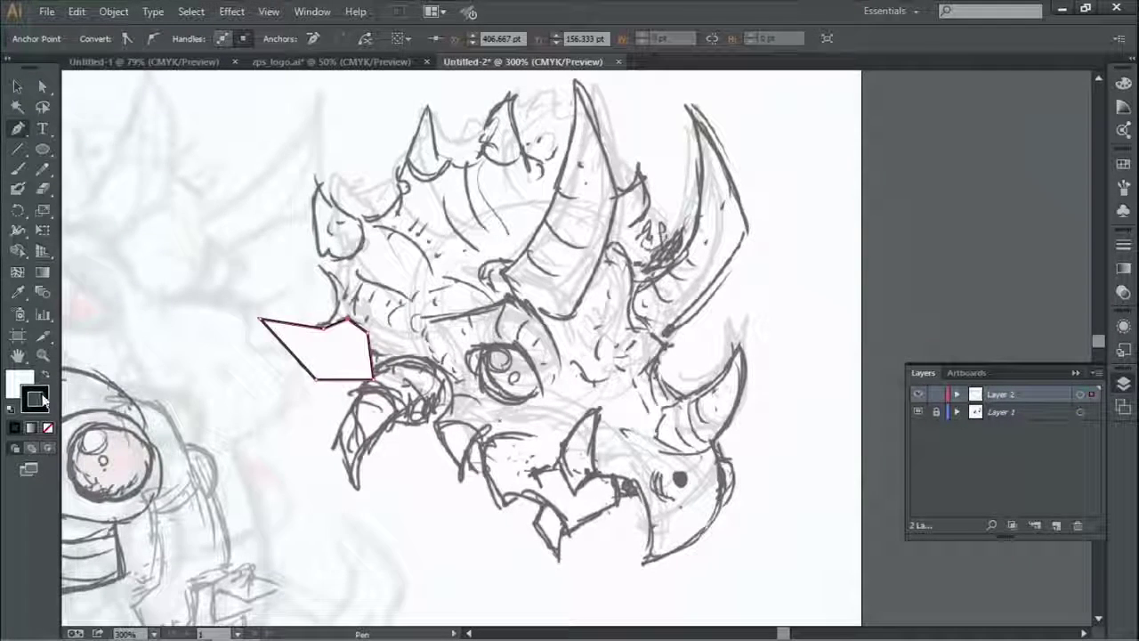
Remove the horn shape's stroke and set its fill to black, 000000.
click(49, 428)
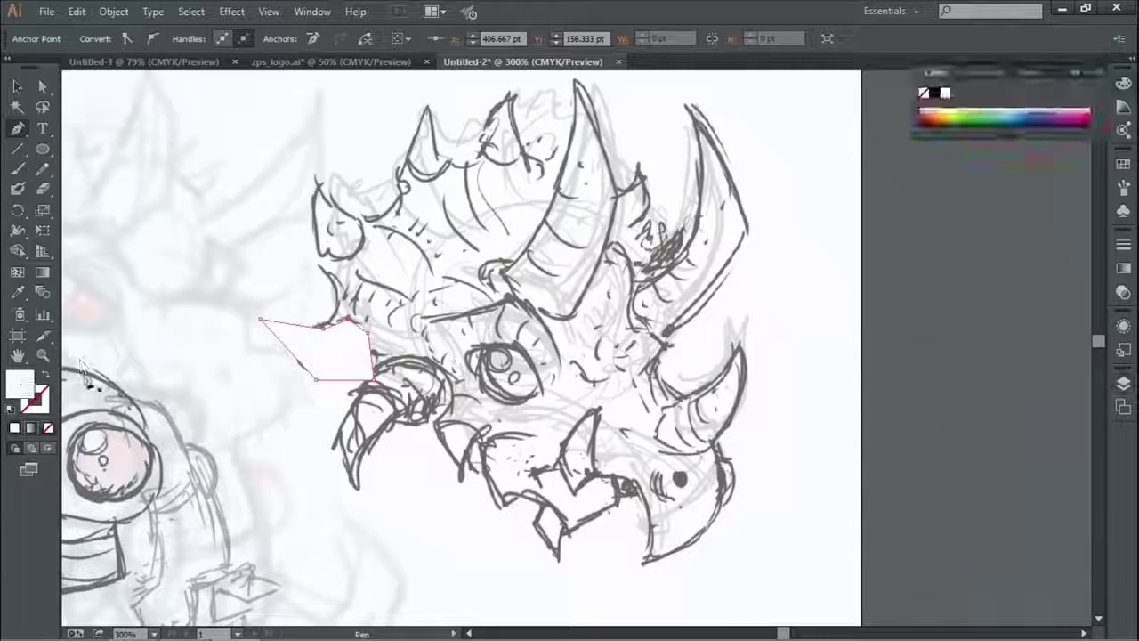
double_click(20, 383)
text(000000)
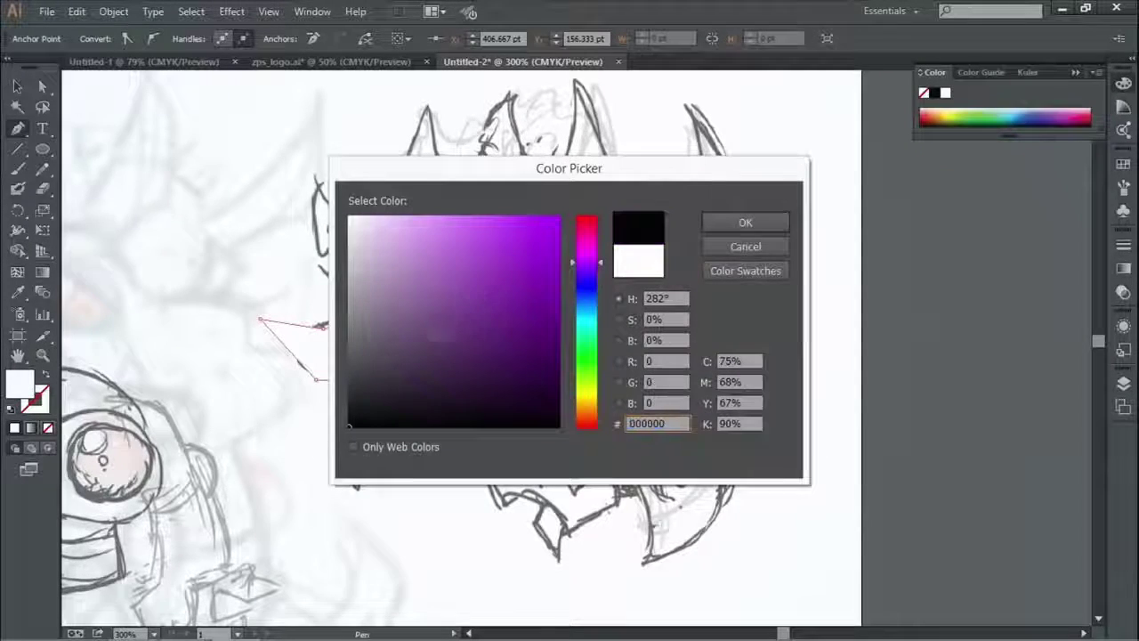
click(745, 224)
Curve the horn shape's edges with the Anchor Point tool to follow the sketch, and move the shape slightly to the left.
drag(18, 129, 105, 189)
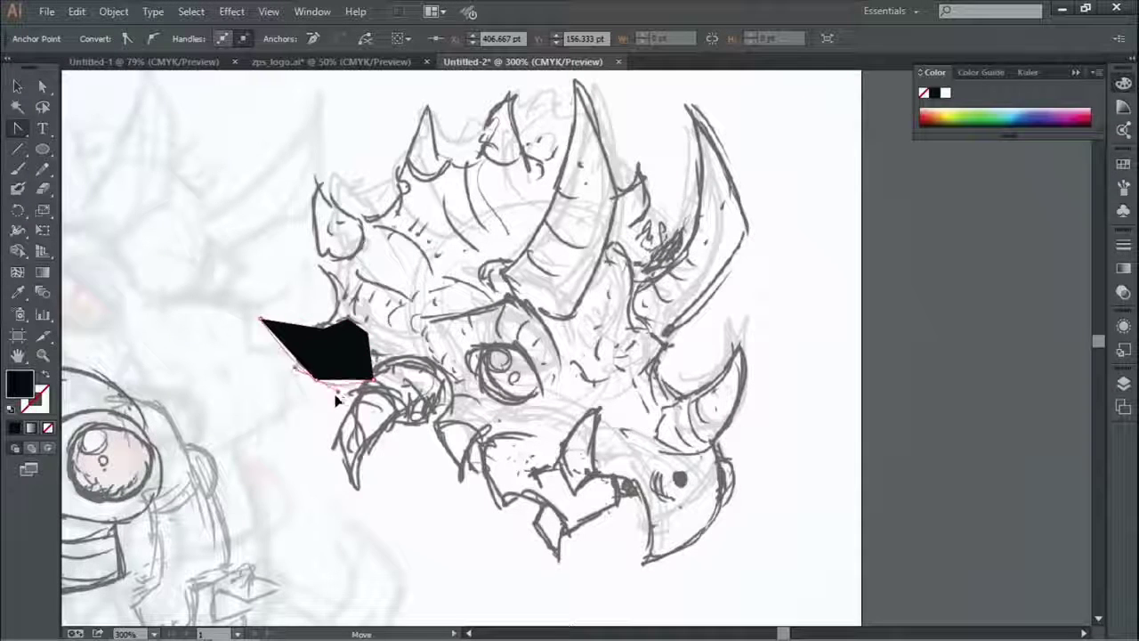
drag(336, 394, 347, 387)
drag(324, 329, 364, 321)
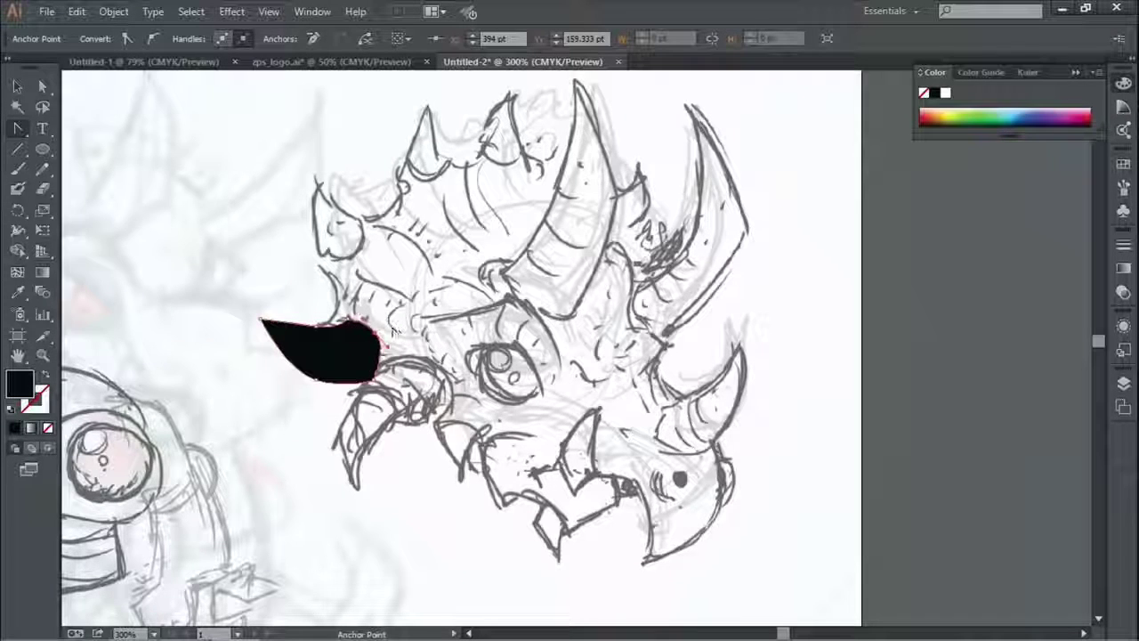
click(18, 86)
click(347, 310)
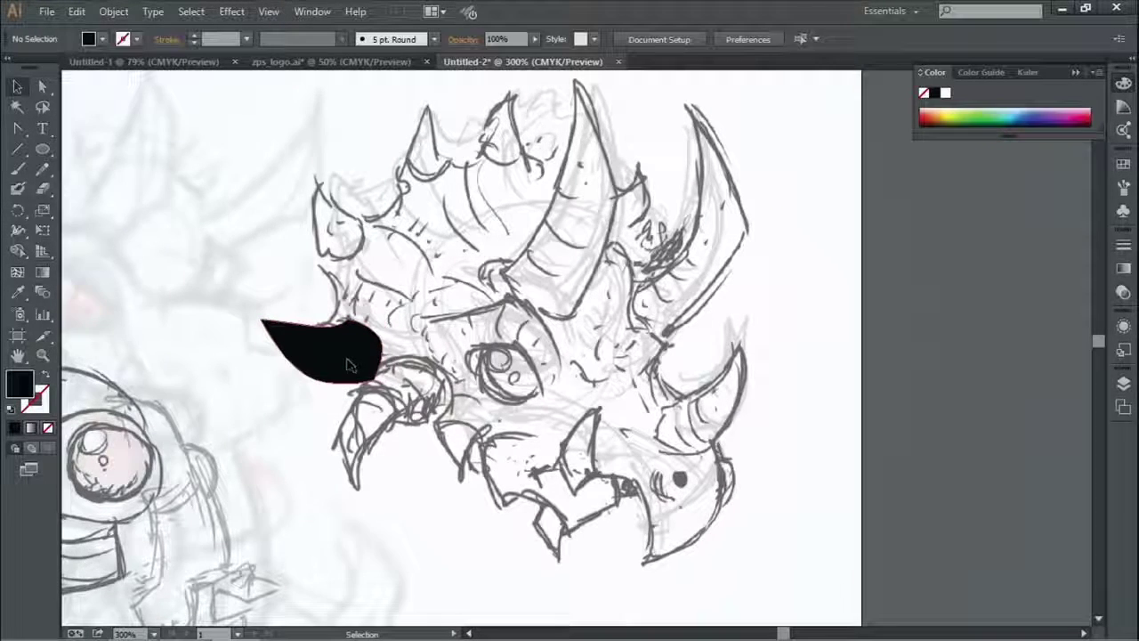
drag(367, 377, 363, 376)
Draw a closed four-cornered Pen shape with black fill over the sketched eye.
drag(18, 127, 19, 125)
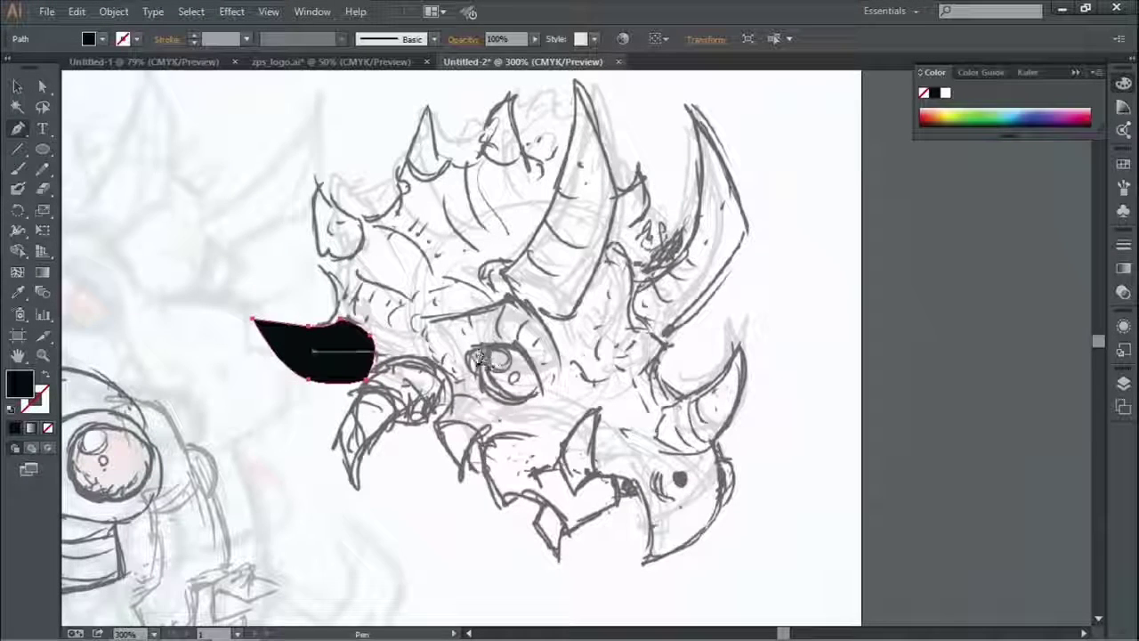
click(471, 354)
click(482, 398)
click(545, 402)
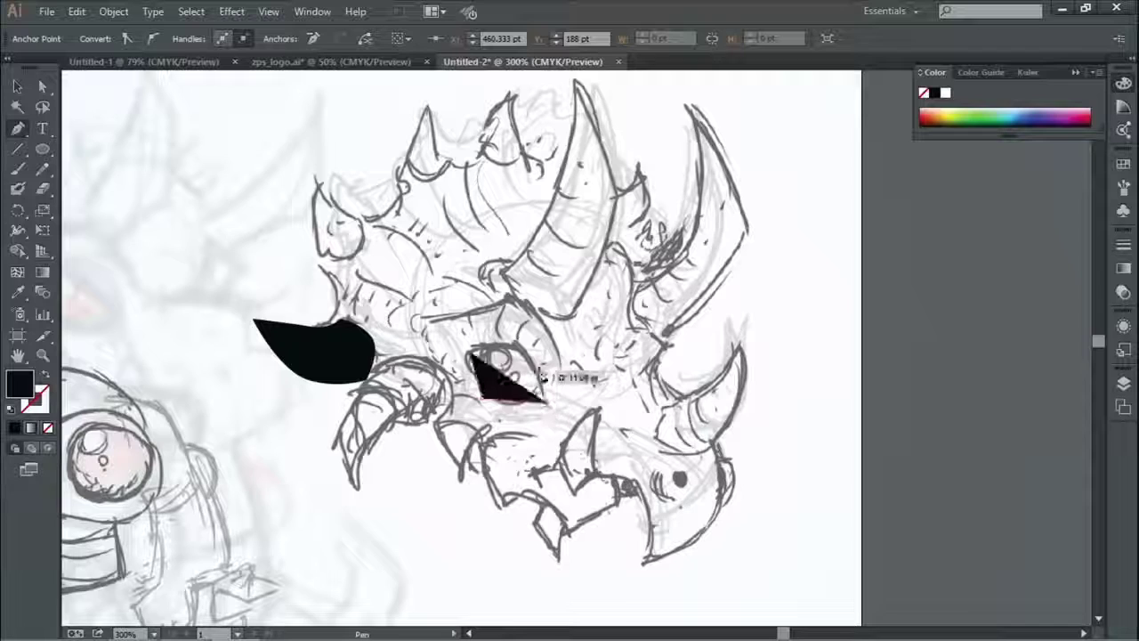
click(531, 350)
click(469, 354)
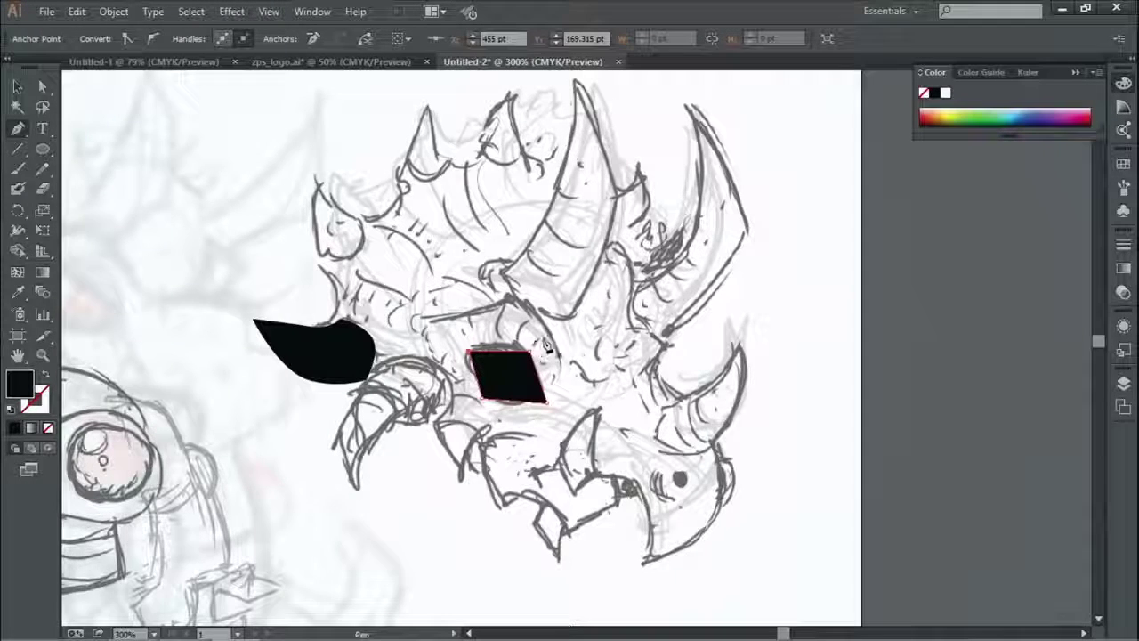
Bend the eye shape's straight sides into curves with the Anchor Point tool to match the sketched eye outline.
drag(17, 131, 94, 189)
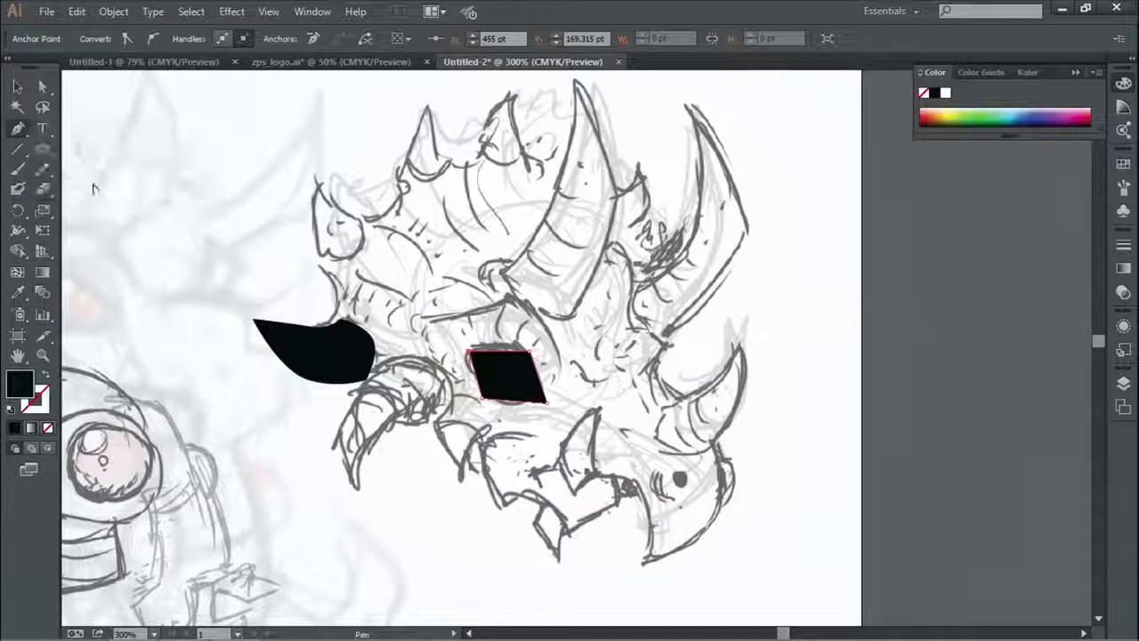
drag(468, 354, 508, 343)
drag(483, 399, 491, 420)
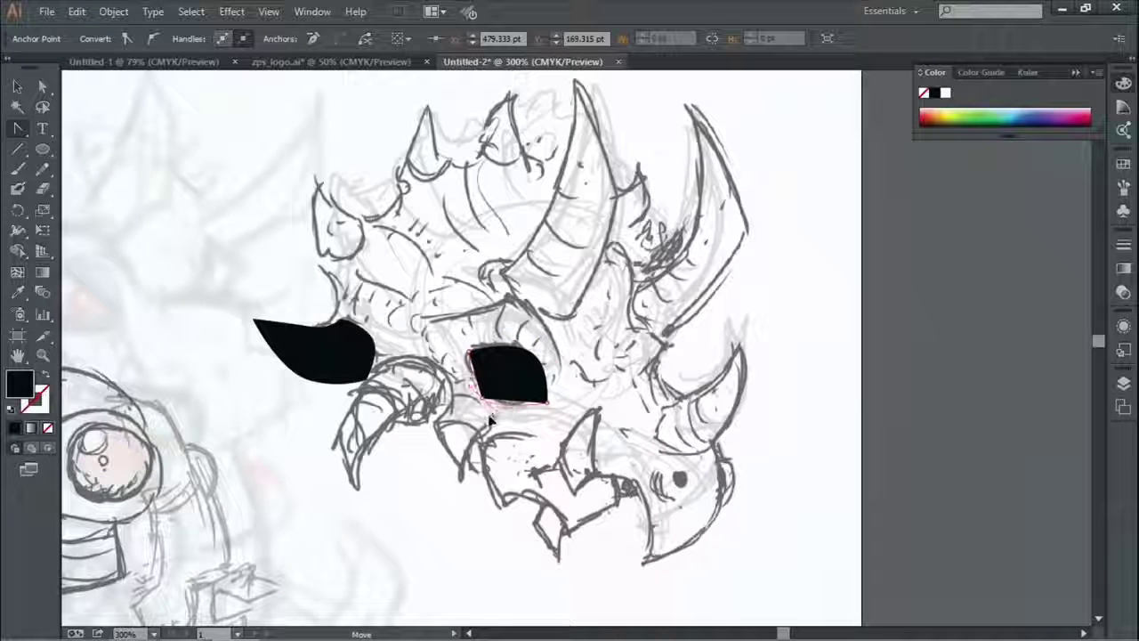
click(17, 87)
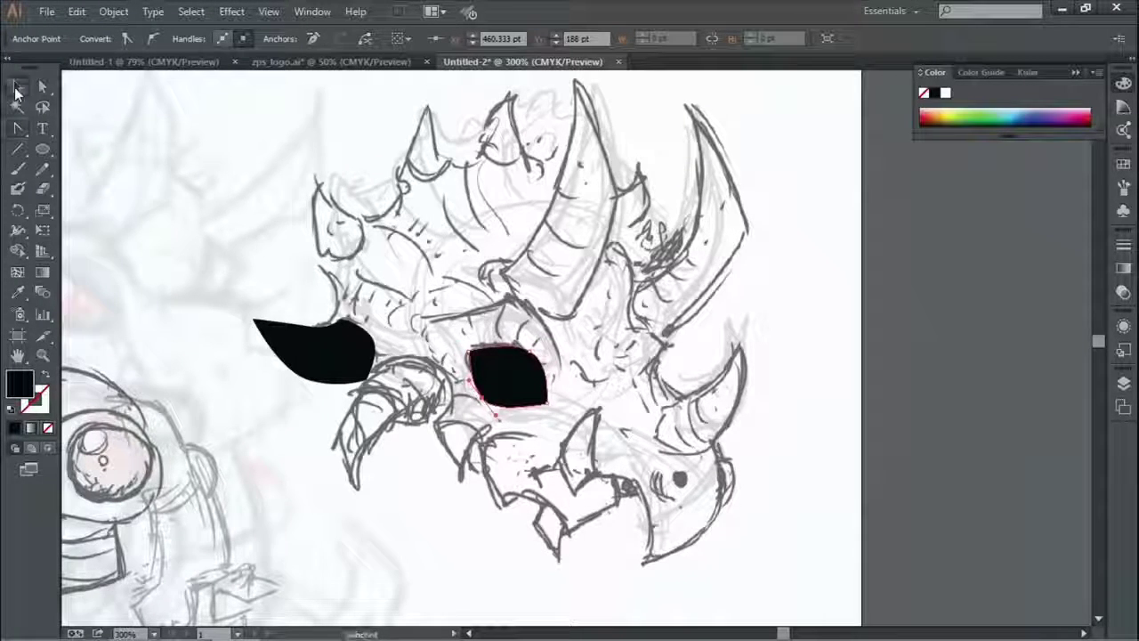
Draw a thin black Pen sliver from the left of the eye to the eye's edge, and select it.
click(17, 127)
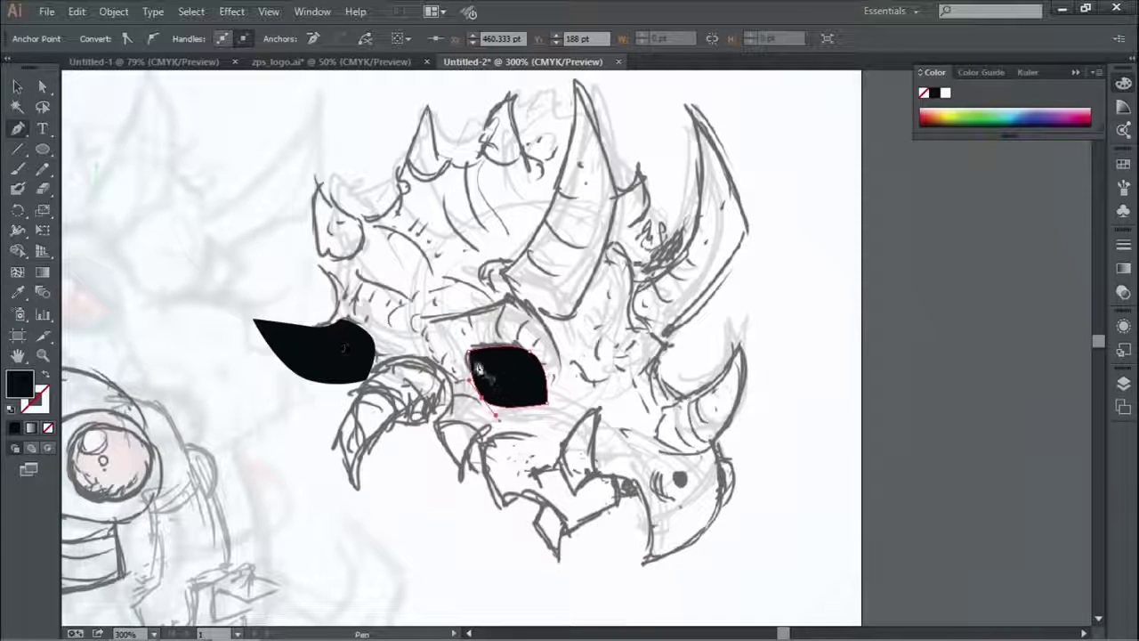
drag(445, 356, 475, 377)
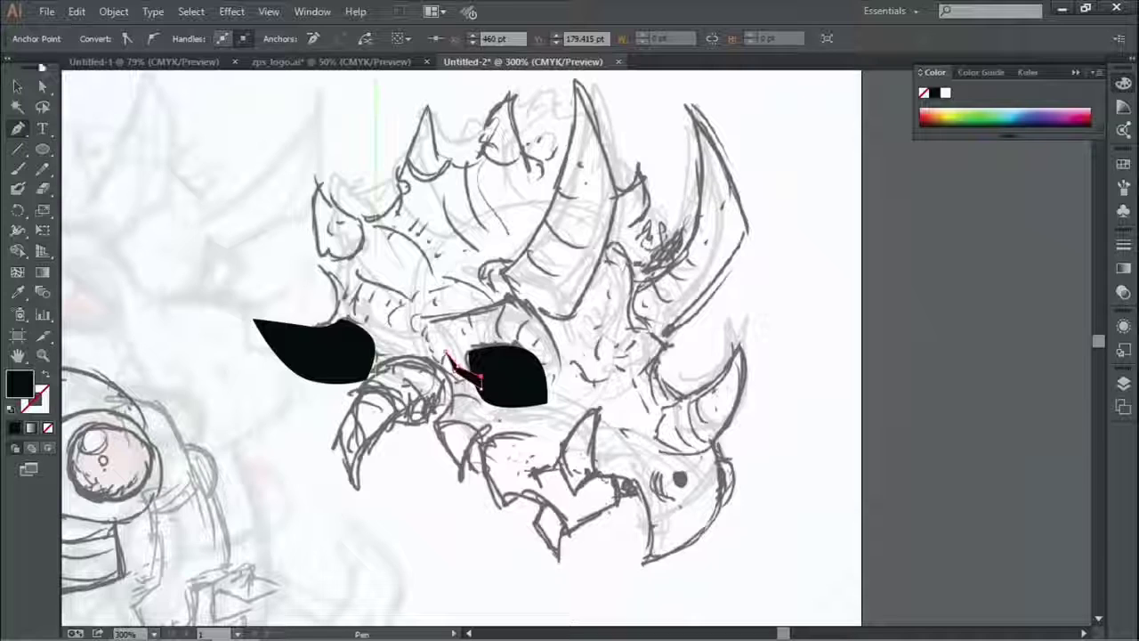
click(18, 88)
click(499, 228)
click(460, 371)
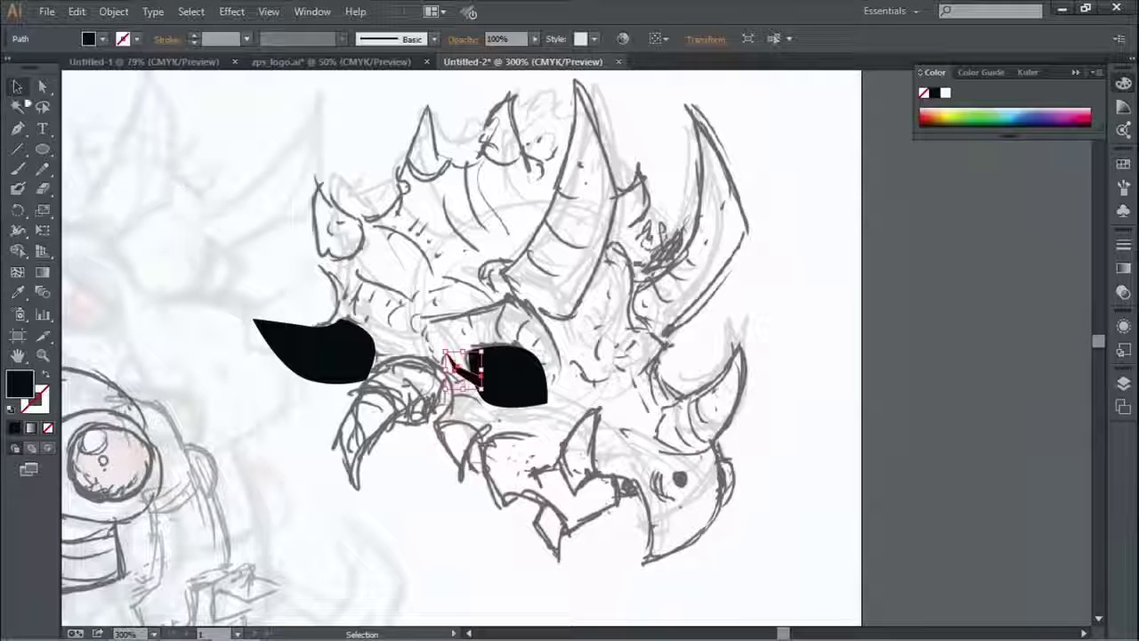
Curve the thin sliver beside the eye with the Anchor Point tool, and select the black eye shape.
click(18, 130)
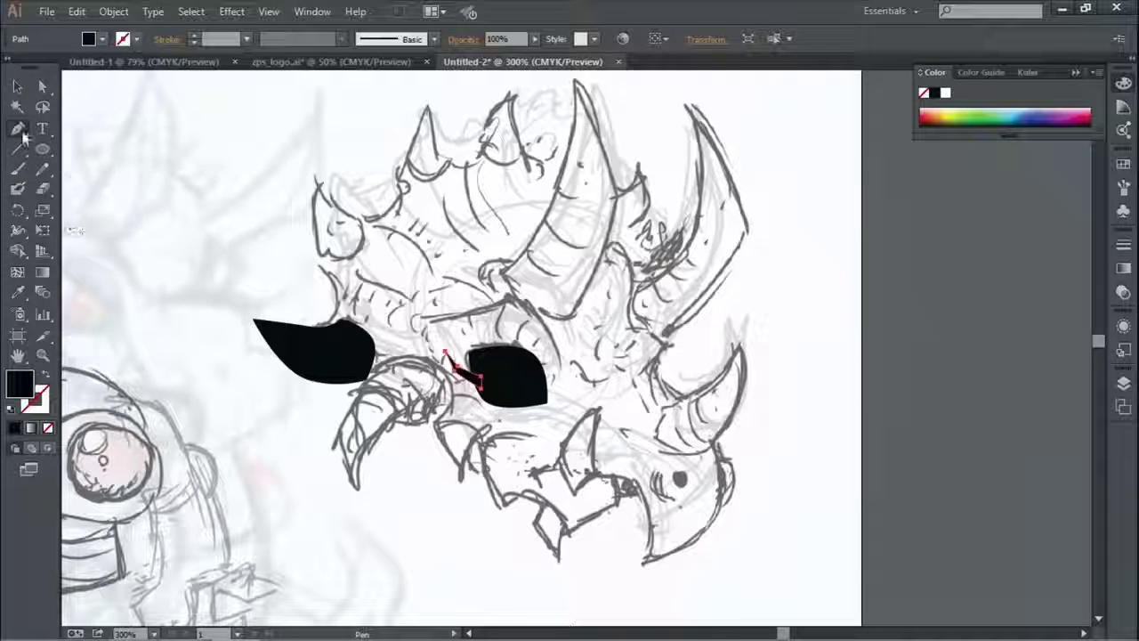
drag(18, 128, 88, 186)
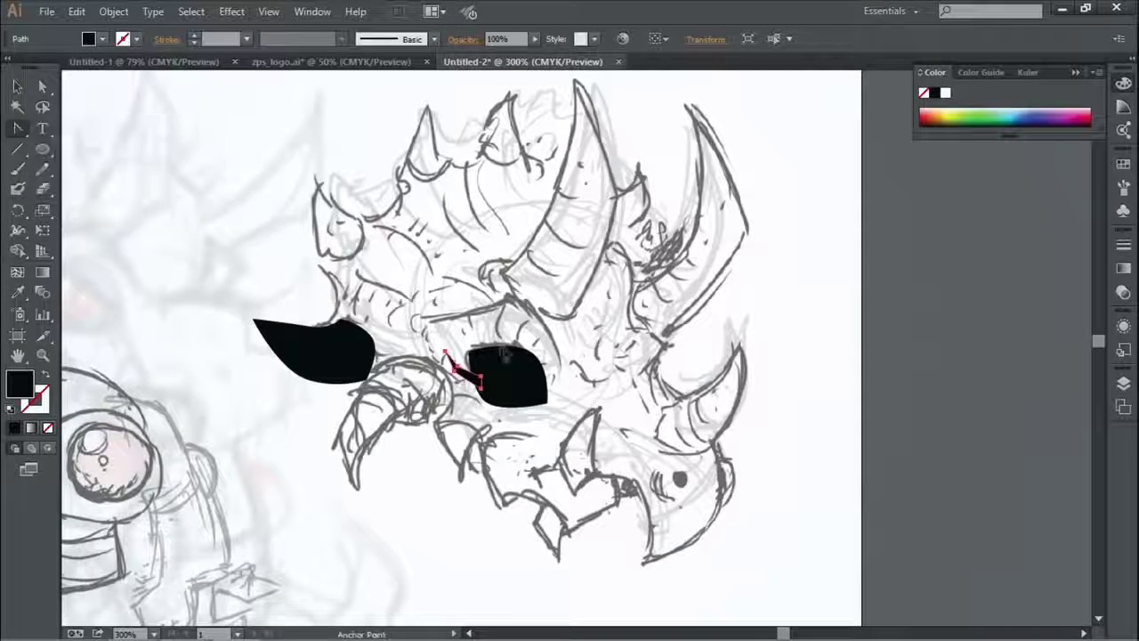
click(450, 359)
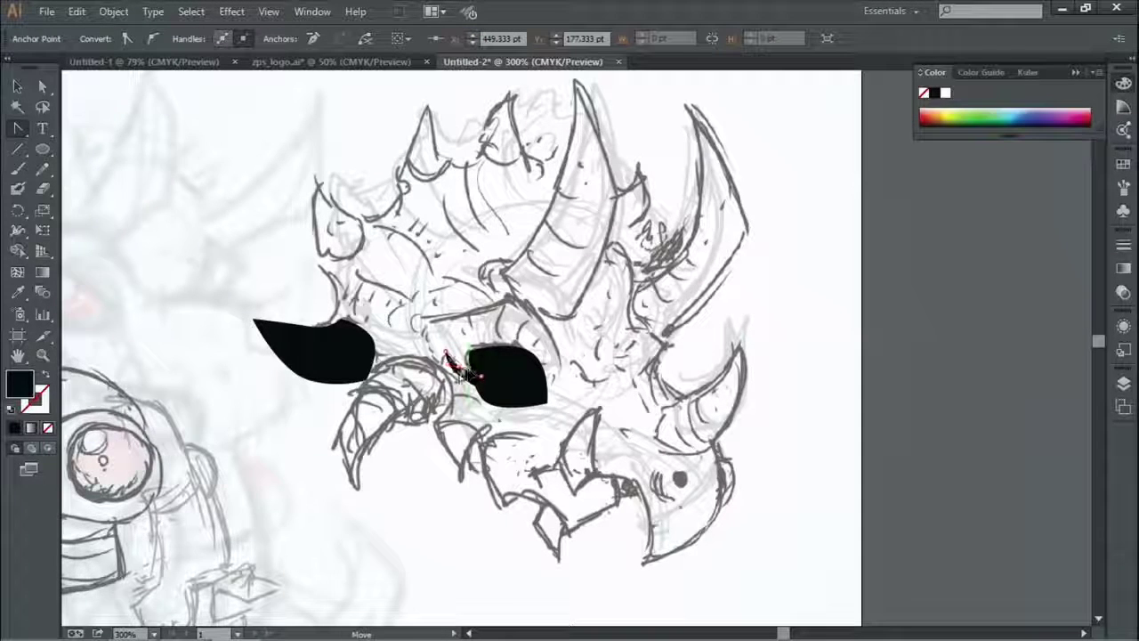
key(v)
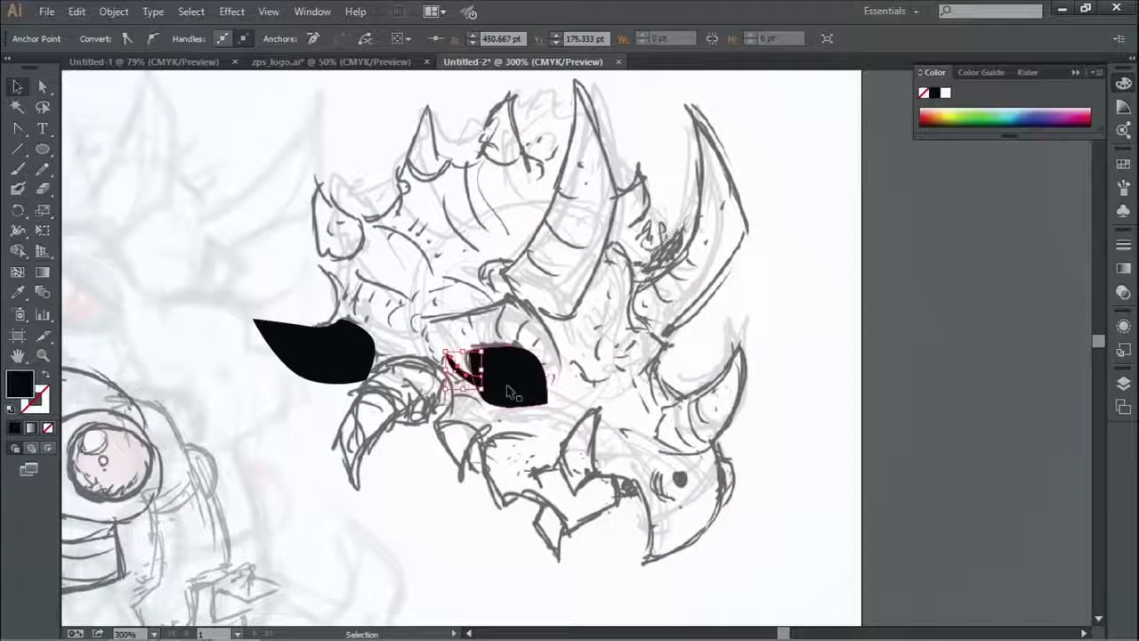
click(534, 386)
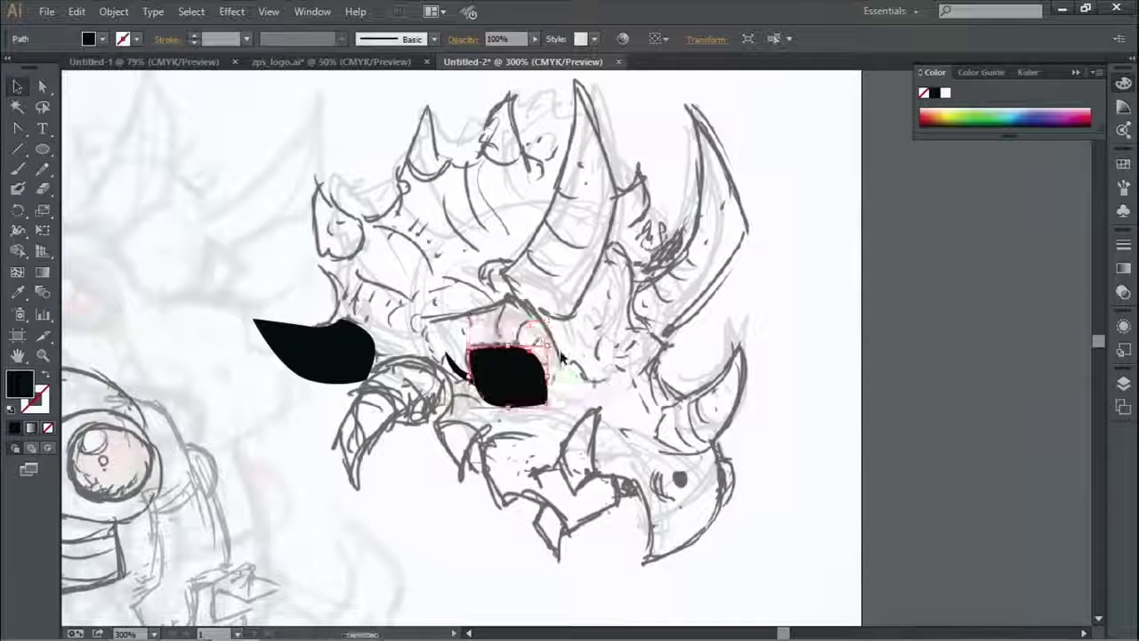
Scale the copied eye shape down to fit inside the black eye and fill it with bright red.
drag(549, 326, 542, 350)
double_click(20, 382)
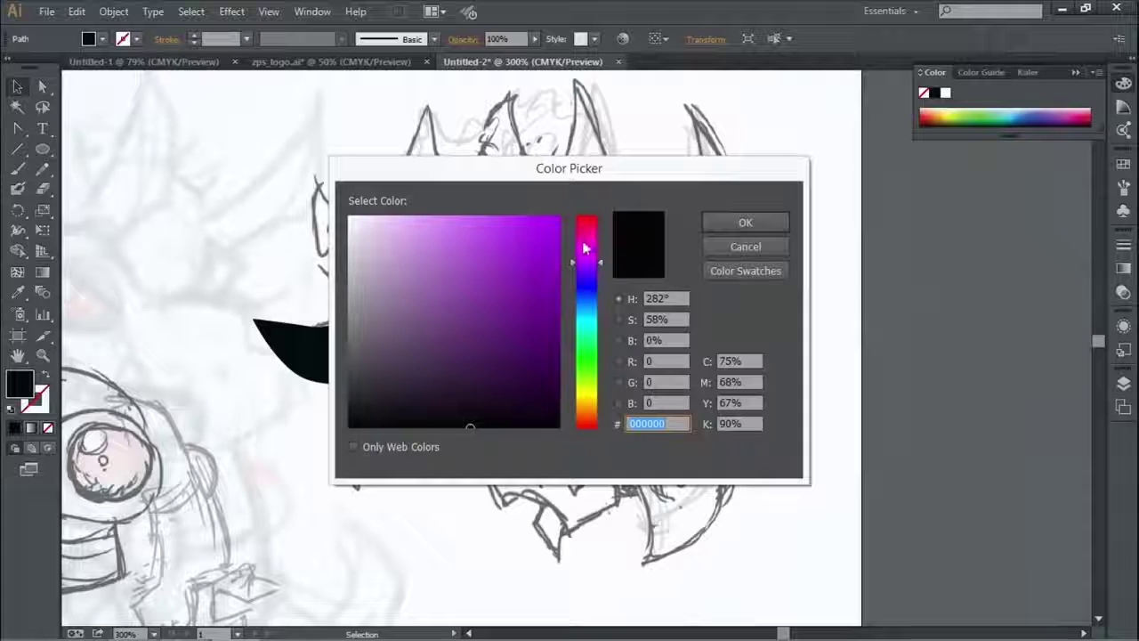
drag(584, 248, 585, 217)
click(557, 219)
click(745, 223)
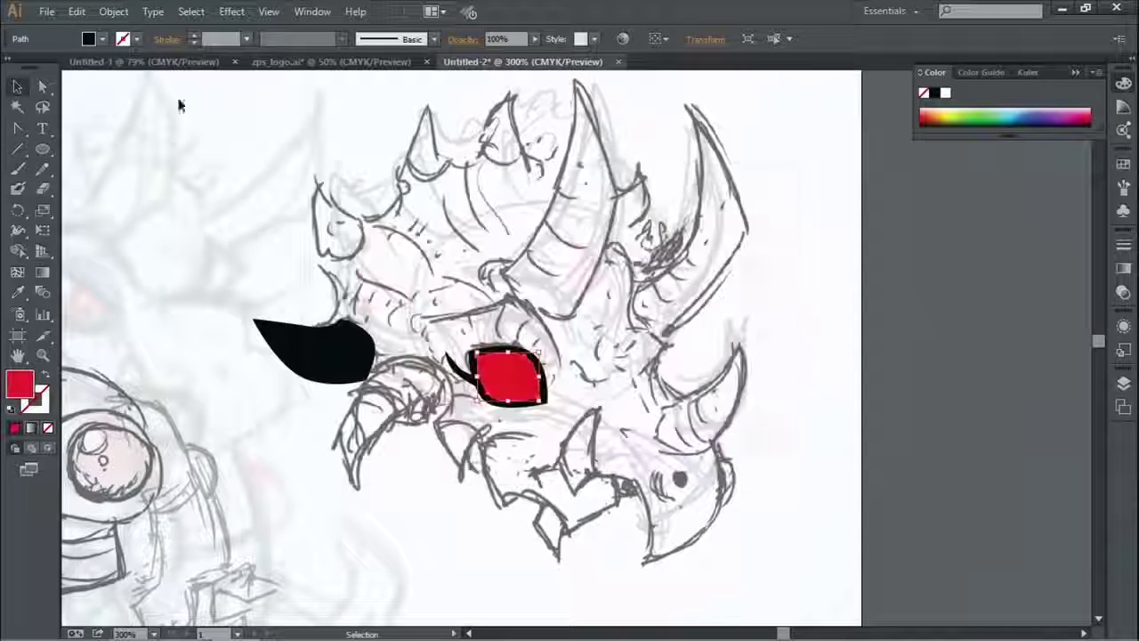
Nudge the red shape slightly to the right within the black eye outline and deselect it.
click(705, 374)
drag(507, 382, 512, 380)
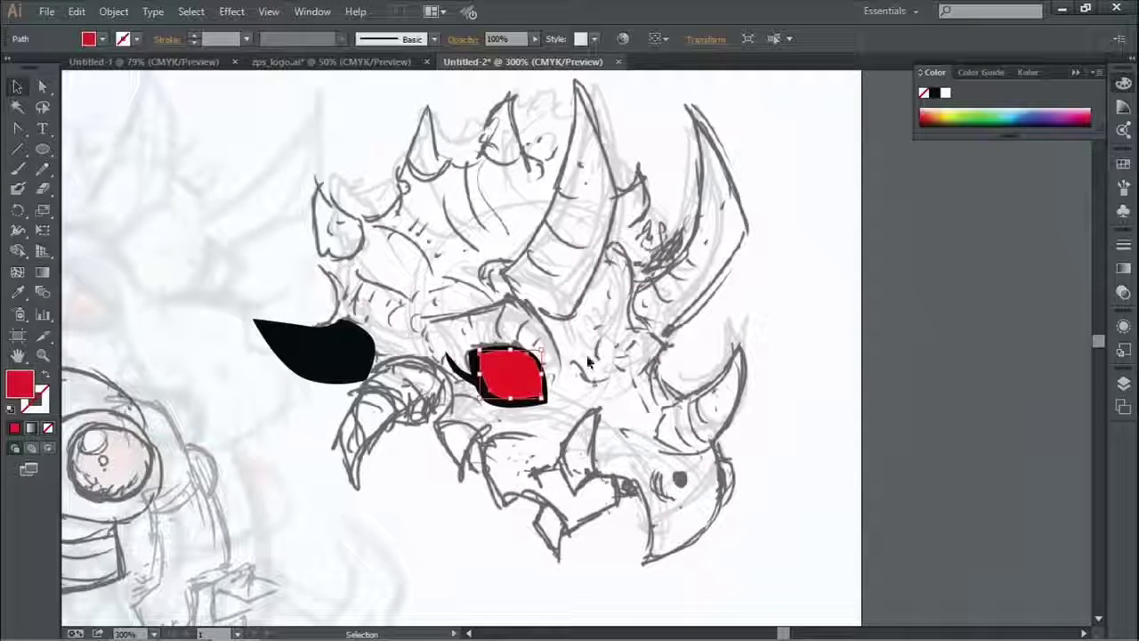
click(587, 361)
Draw a small white (FFFFFF) ellipse as a highlight in the upper left of the red eye.
click(41, 150)
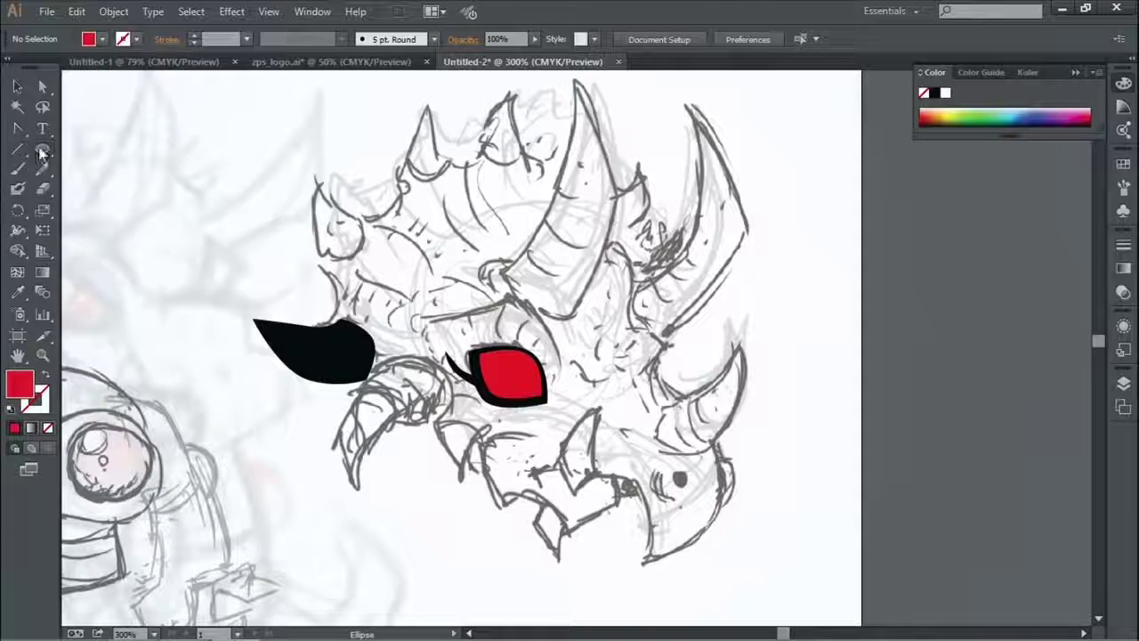
drag(41, 153, 112, 188)
double_click(21, 384)
click(349, 216)
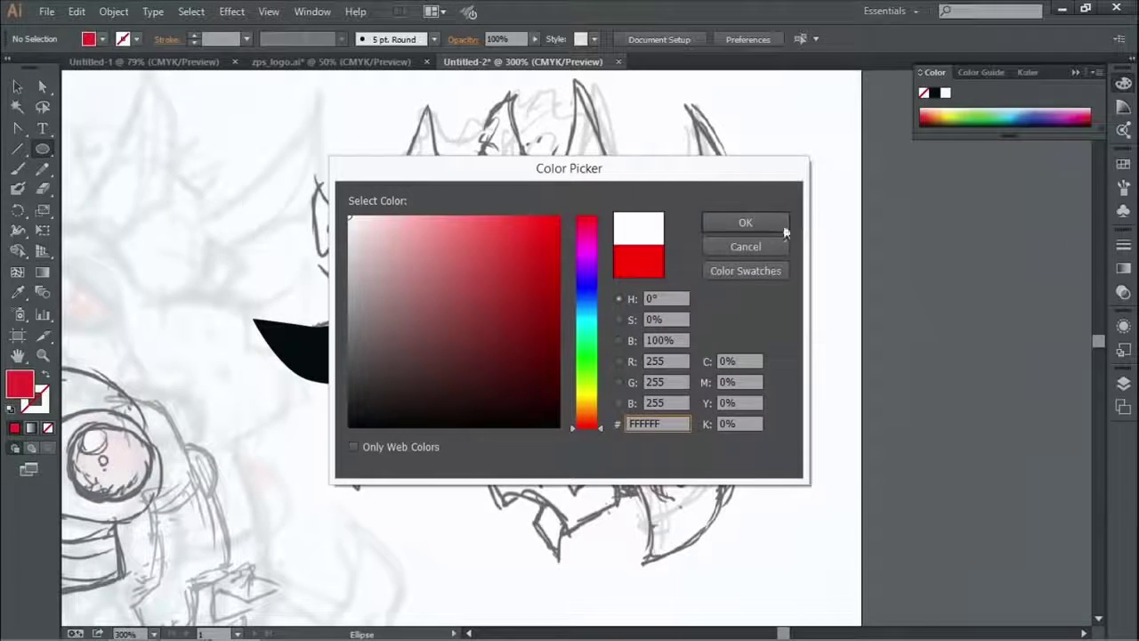
click(745, 223)
drag(486, 365, 505, 380)
key(v)
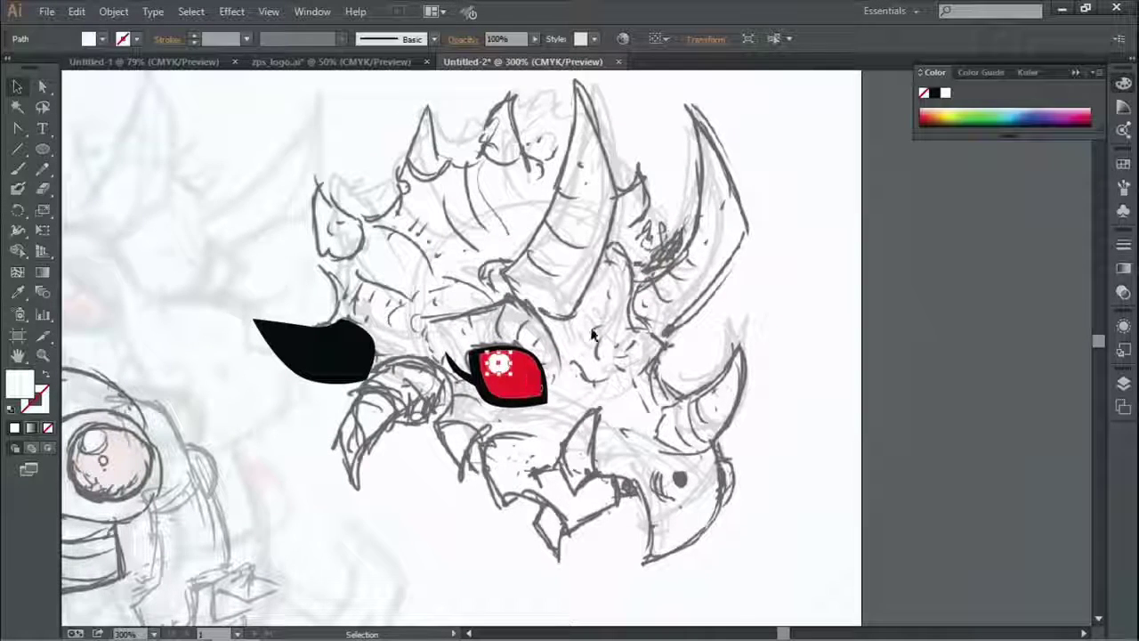
alt+drag(503, 367, 533, 343)
click(579, 355)
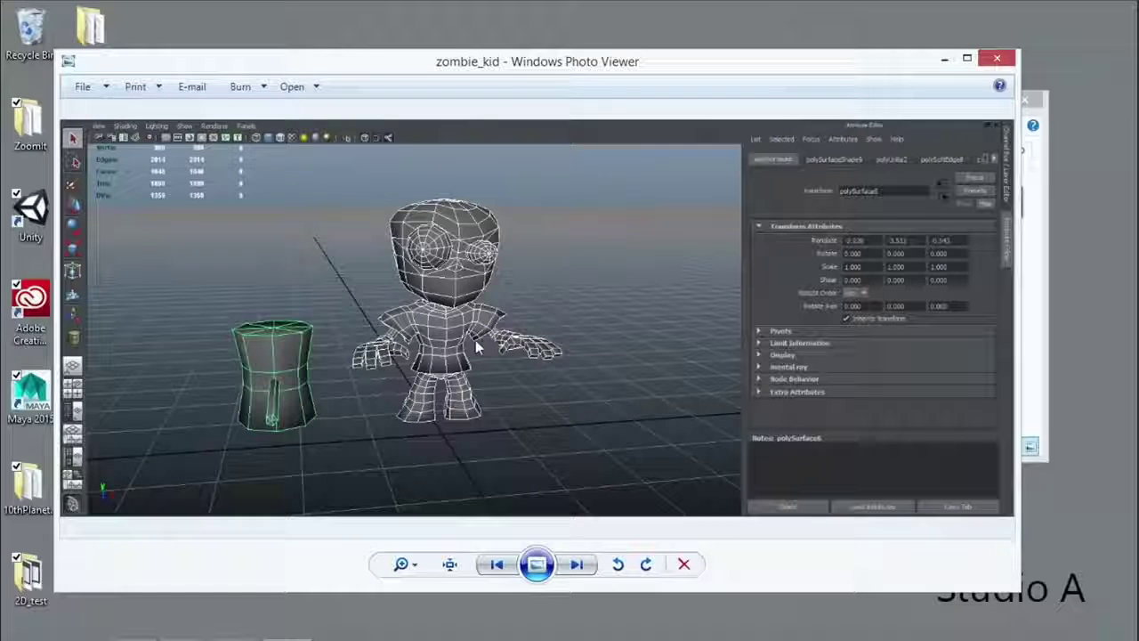
Show zombie_kid2 in Windows Photo Viewer and circle the model's arm, head, smaller eye and legs in red on the magnified view.
click(578, 572)
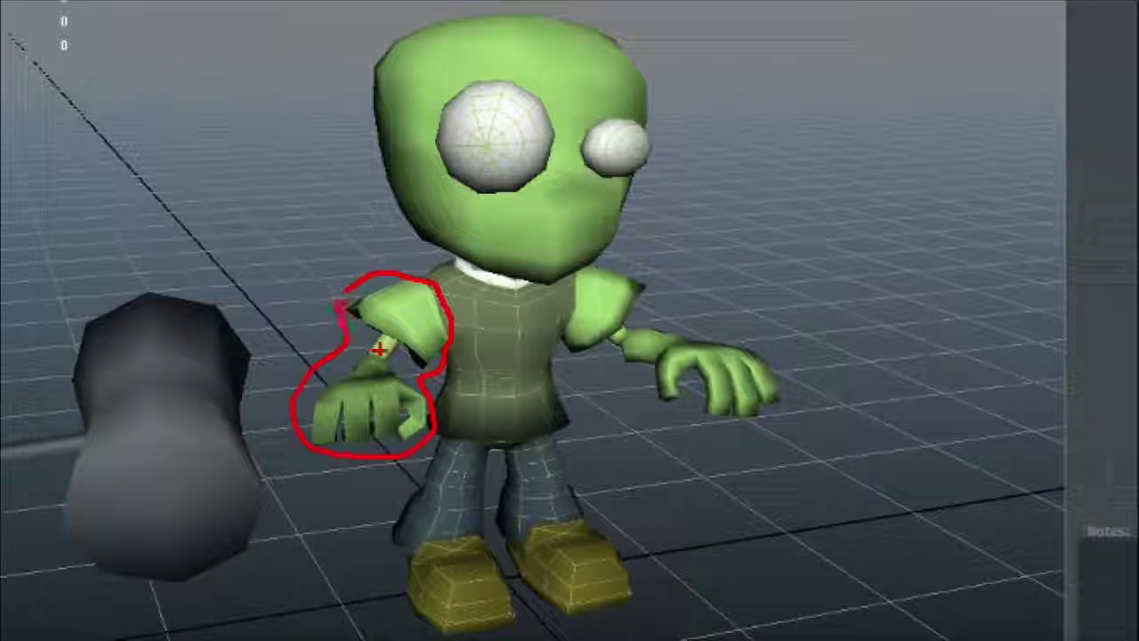
mouse_move(503, 279)
mouse_down()
mouse_move(378, 17)
mouse_move(770, 315)
mouse_move(488, 293)
mouse_up()
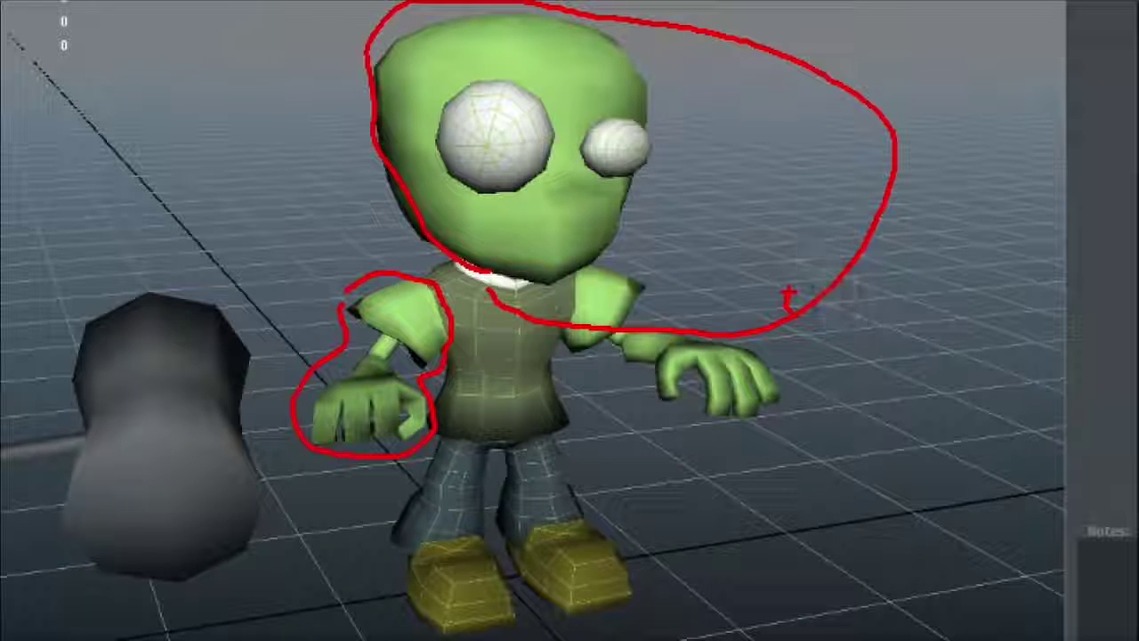
mouse_move(583, 183)
mouse_down()
mouse_move(637, 125)
mouse_move(587, 175)
mouse_up()
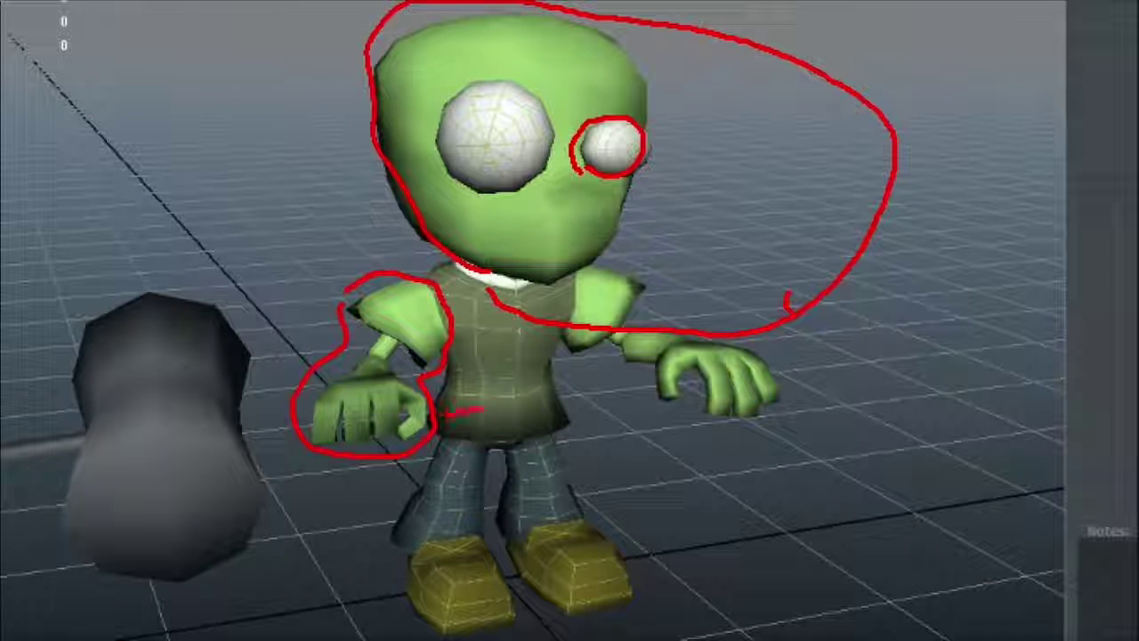
drag(481, 408, 589, 437)
mouse_move(633, 582)
mouse_down()
mouse_move(432, 623)
mouse_move(418, 455)
mouse_up()
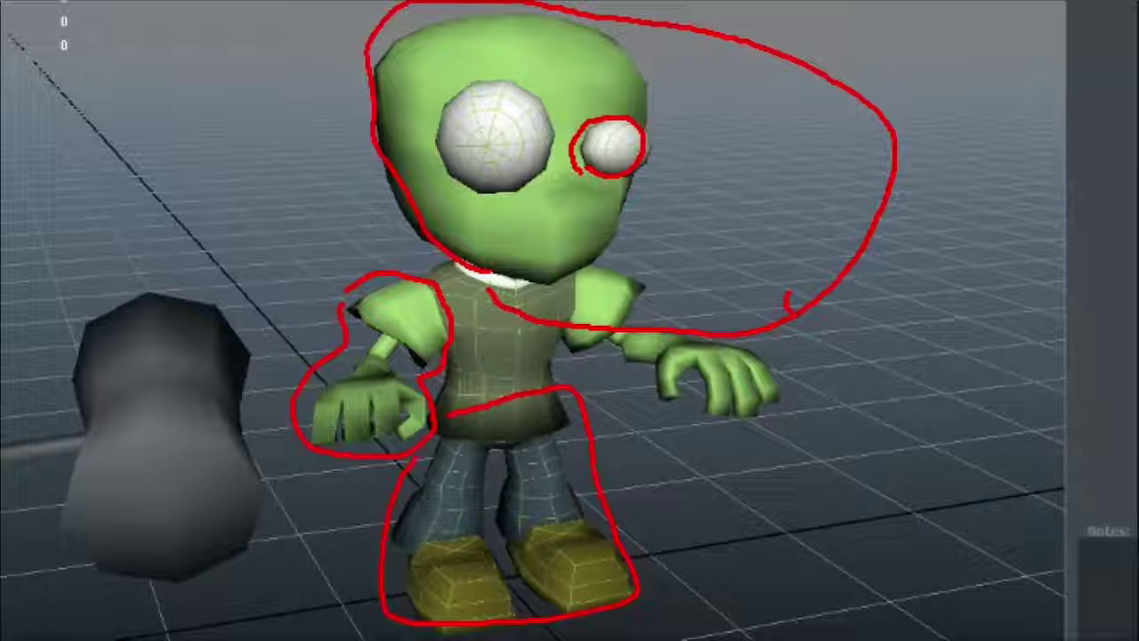
mouse_move(382, 339)
mouse_down()
mouse_move(351, 434)
mouse_move(384, 336)
mouse_up()
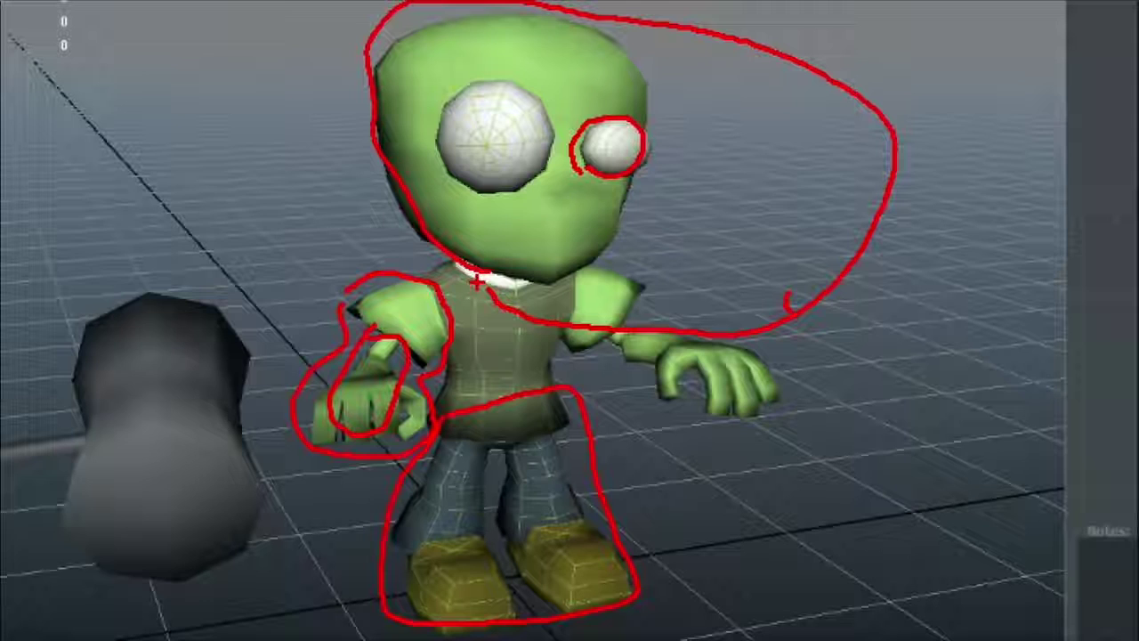
key(Escape)
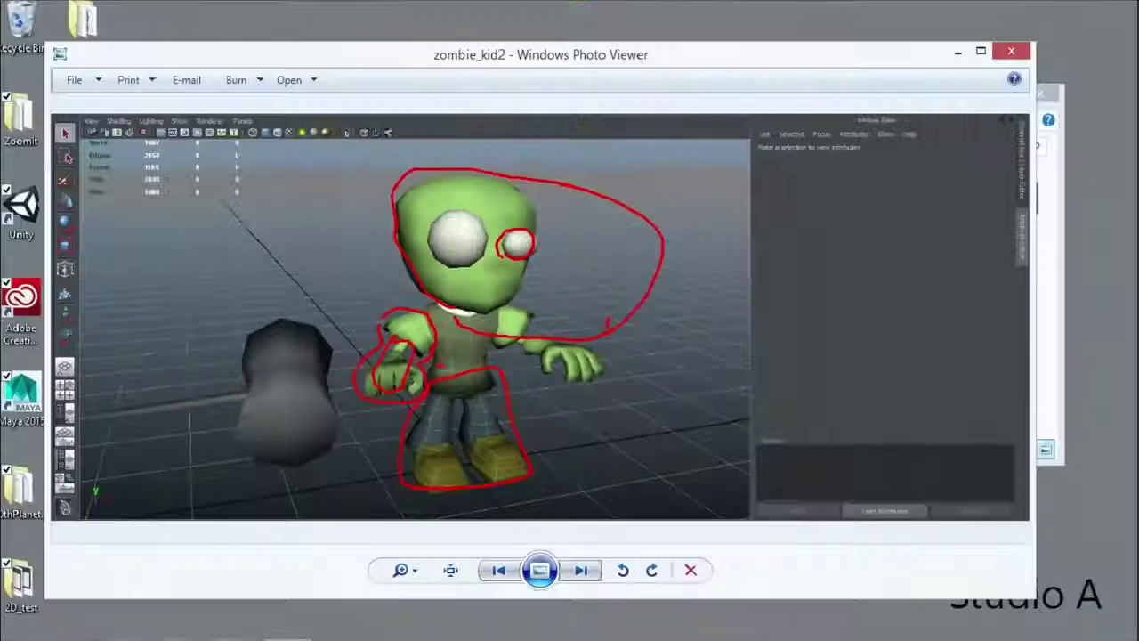
Browse through the following zombie model images, zombie_kid3 and zombie_kid4, to examine the finished character.
click(584, 568)
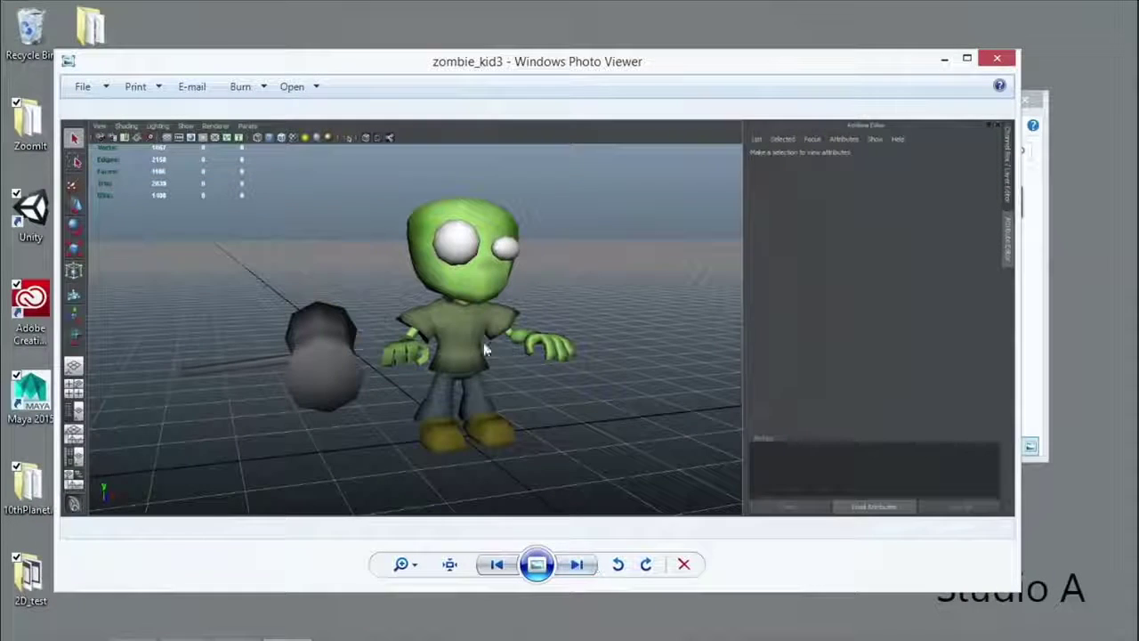
click(576, 564)
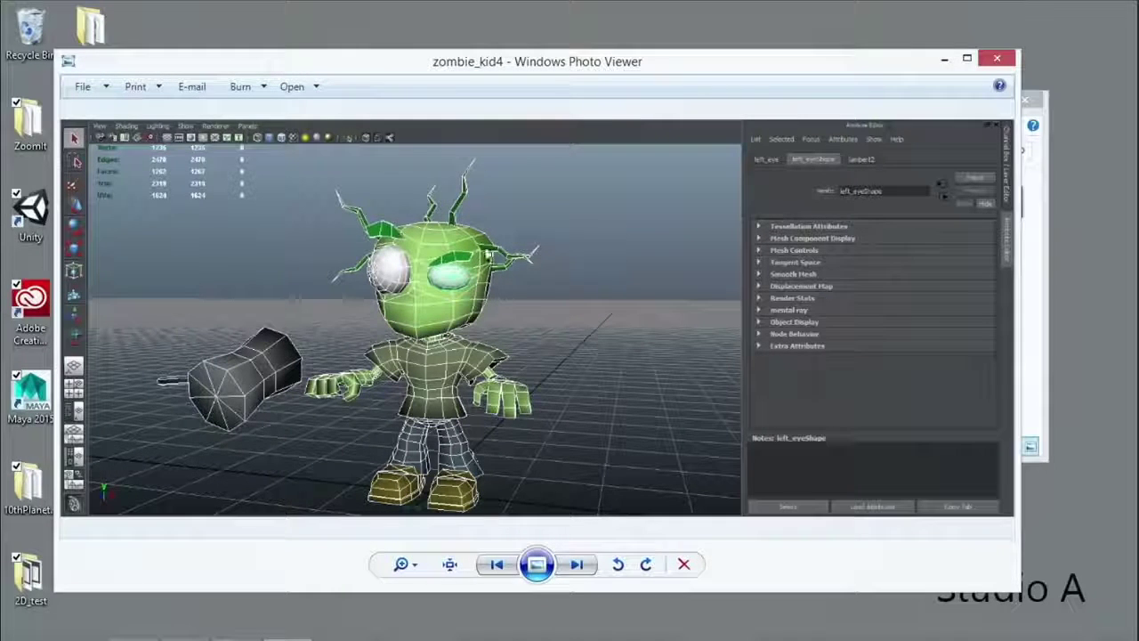
click(578, 566)
click(496, 564)
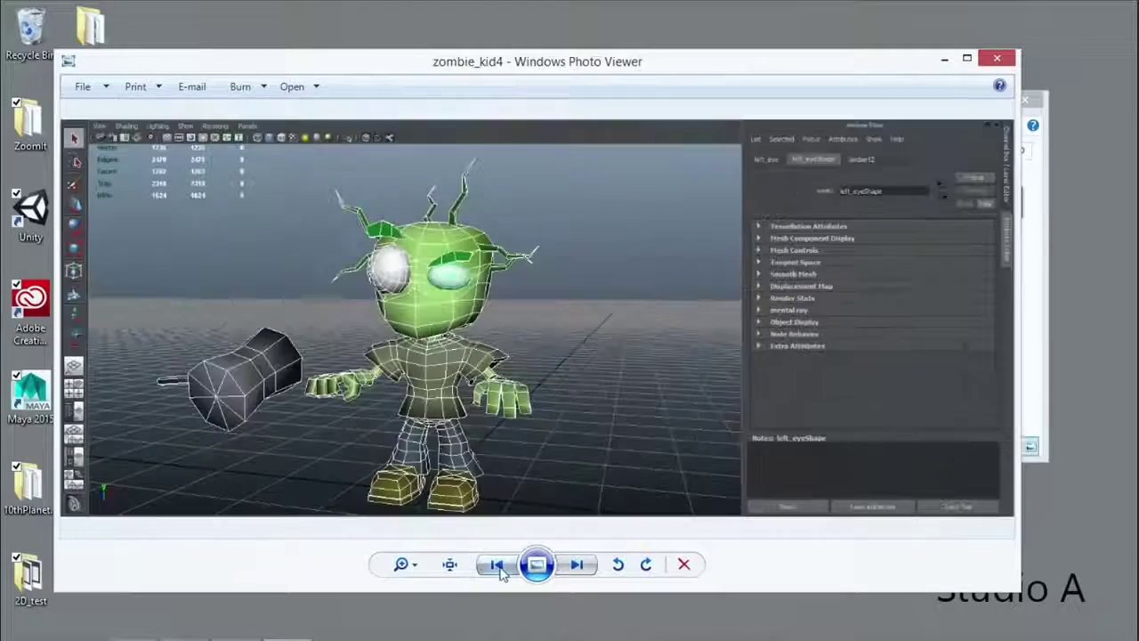
Show creating_pumpkins01 in a maximized window, magnify it, and mark the first pumpkin's mouth block and the second pumpkin's cut-out in red.
click(574, 568)
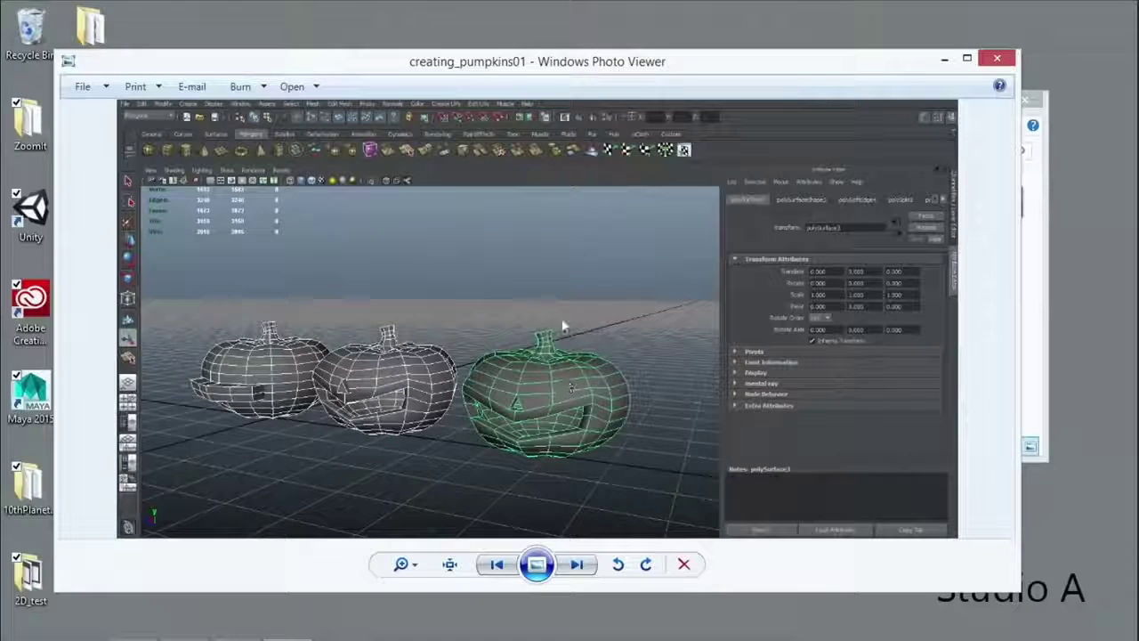
double_click(512, 64)
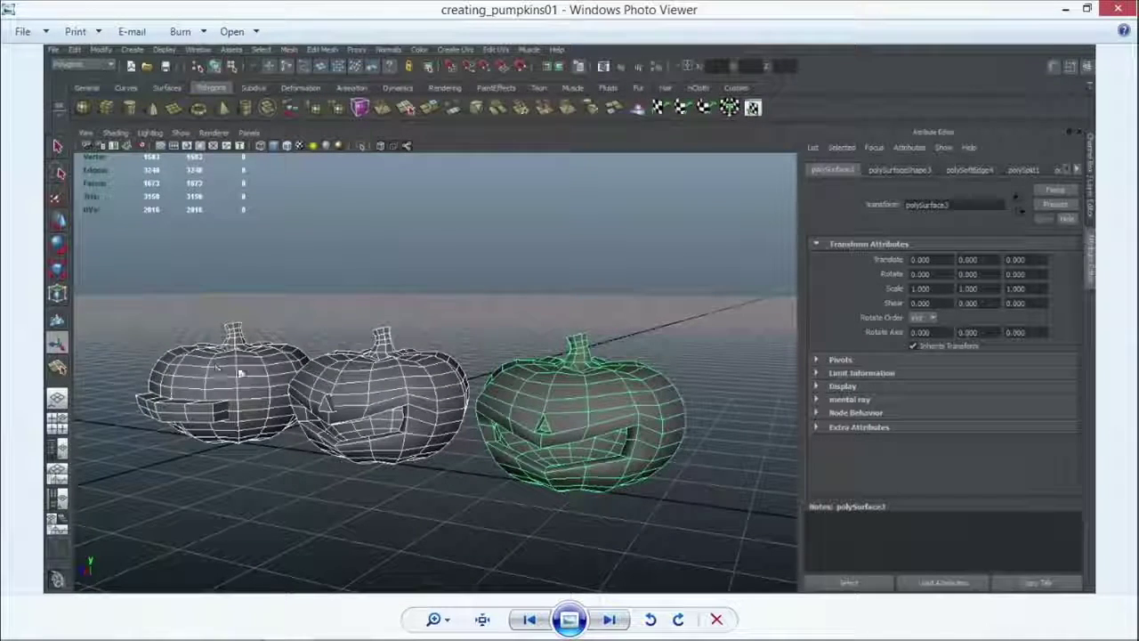
scroll(240, 374, up, 2)
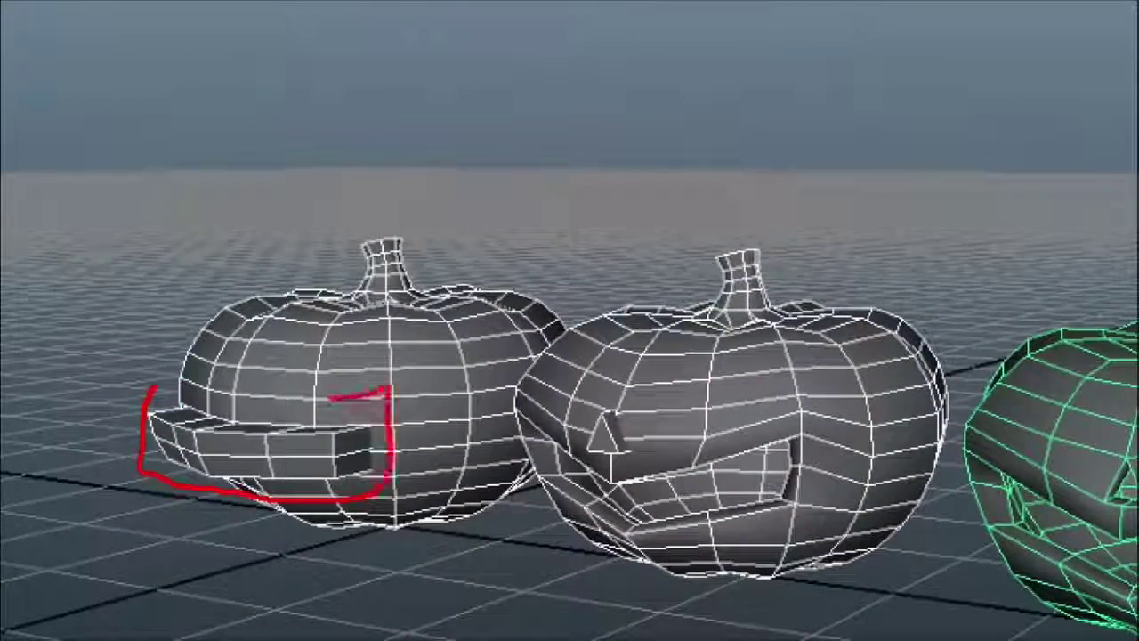
drag(329, 398, 169, 388)
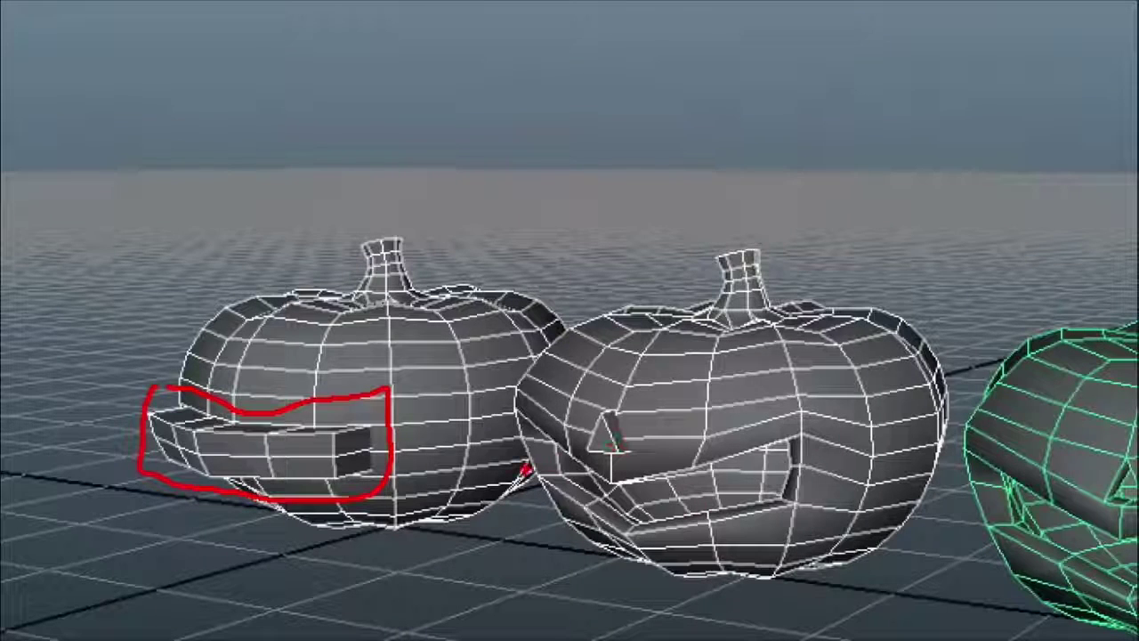
mouse_move(509, 487)
mouse_down()
mouse_move(527, 409)
mouse_move(824, 448)
mouse_move(531, 545)
mouse_up()
mouse_move(591, 452)
mouse_down()
mouse_move(654, 441)
mouse_move(587, 452)
mouse_up()
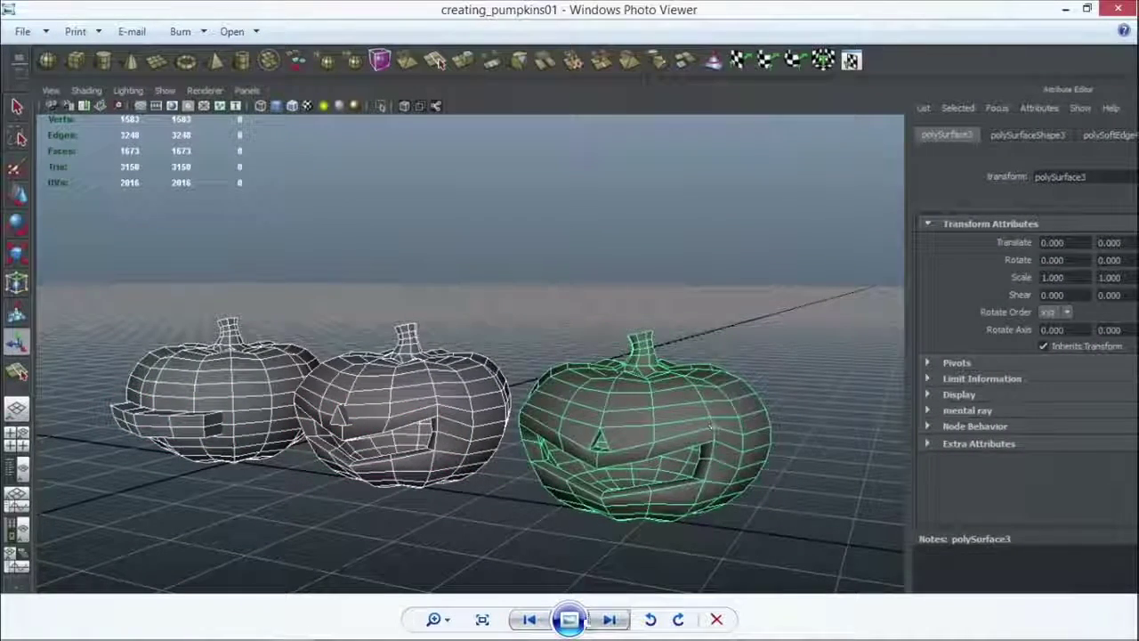
Page through creating_pumpkins02 and creating_pumpkins03 to examine how the pumpkins' eyes and mouths are cut.
key(Right)
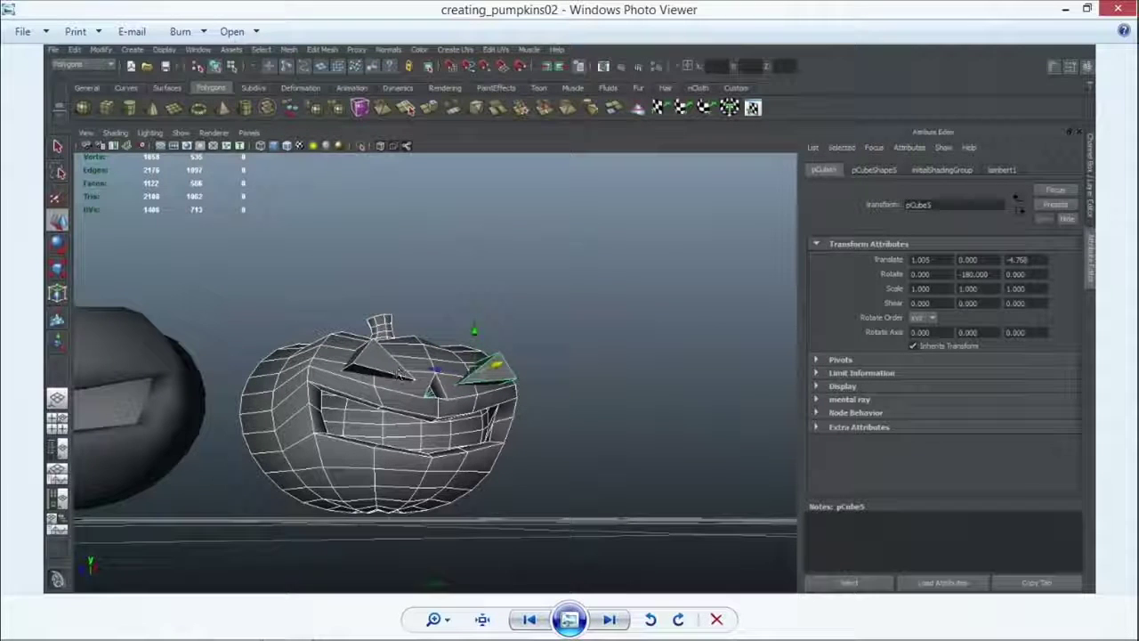
click(610, 619)
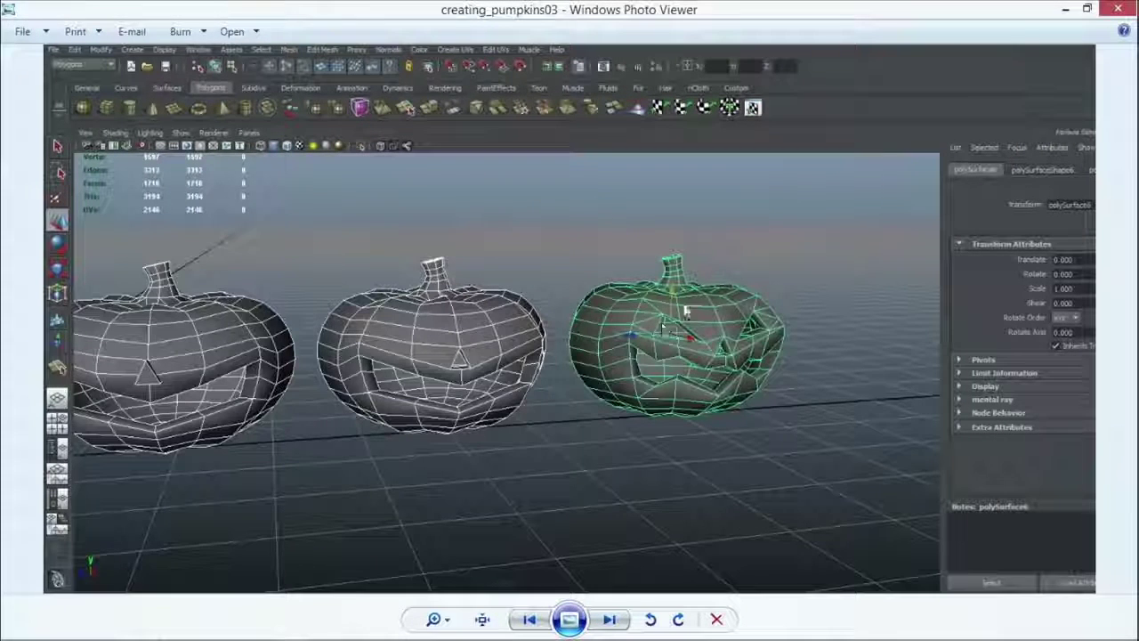
click(609, 619)
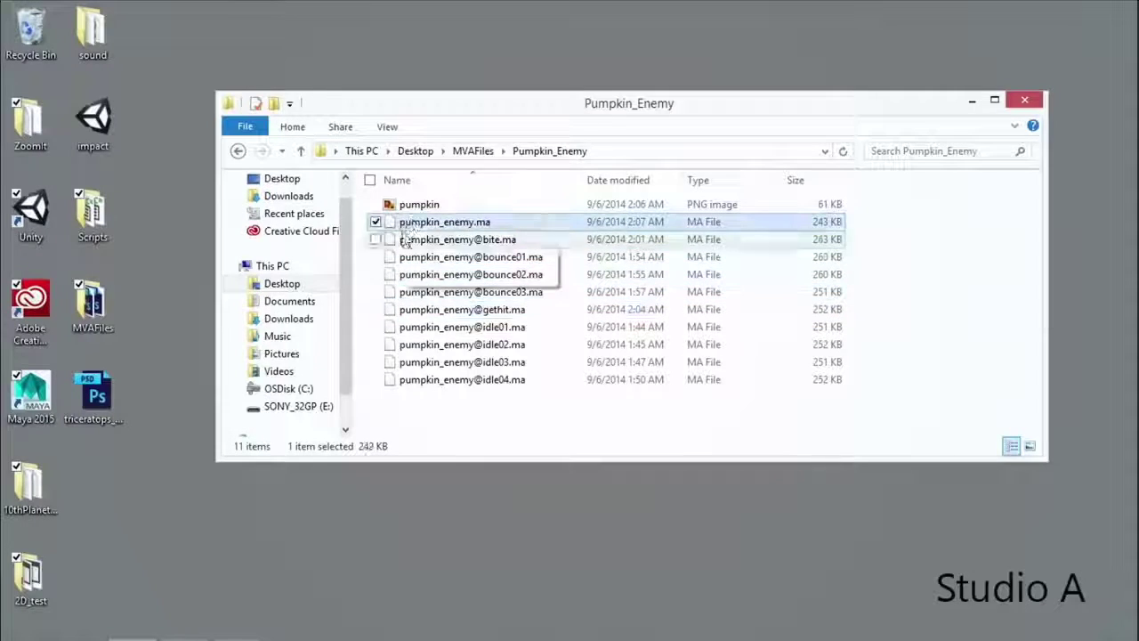
Launch Maya 2015 from the desktop and move the Pumpkin_Enemy folder window slightly upward with no file selected.
click(108, 576)
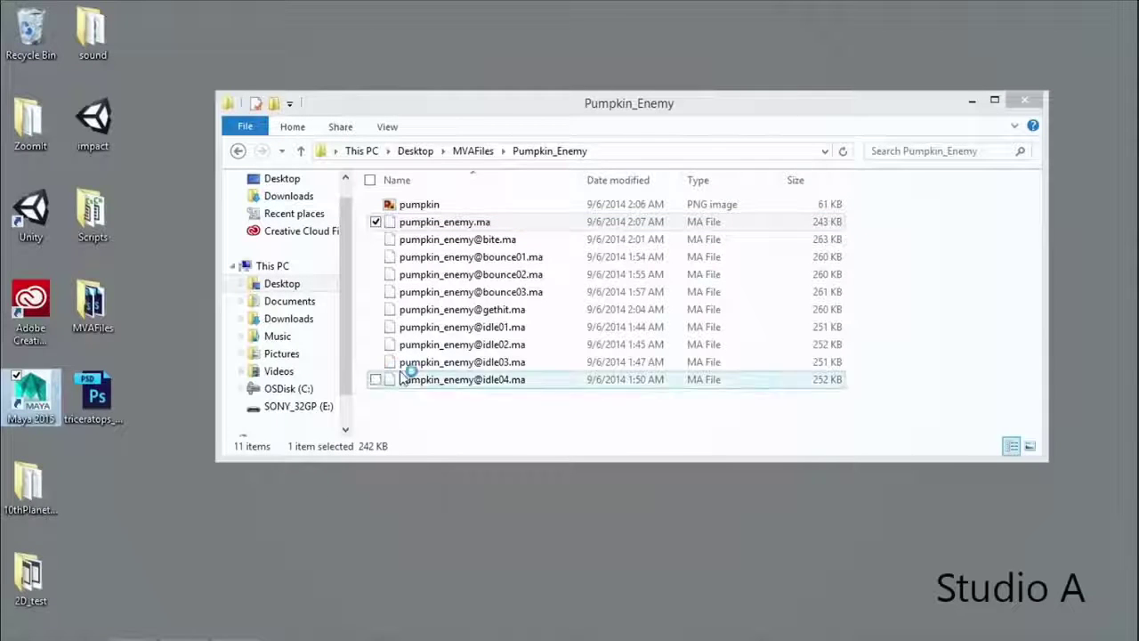
click(627, 414)
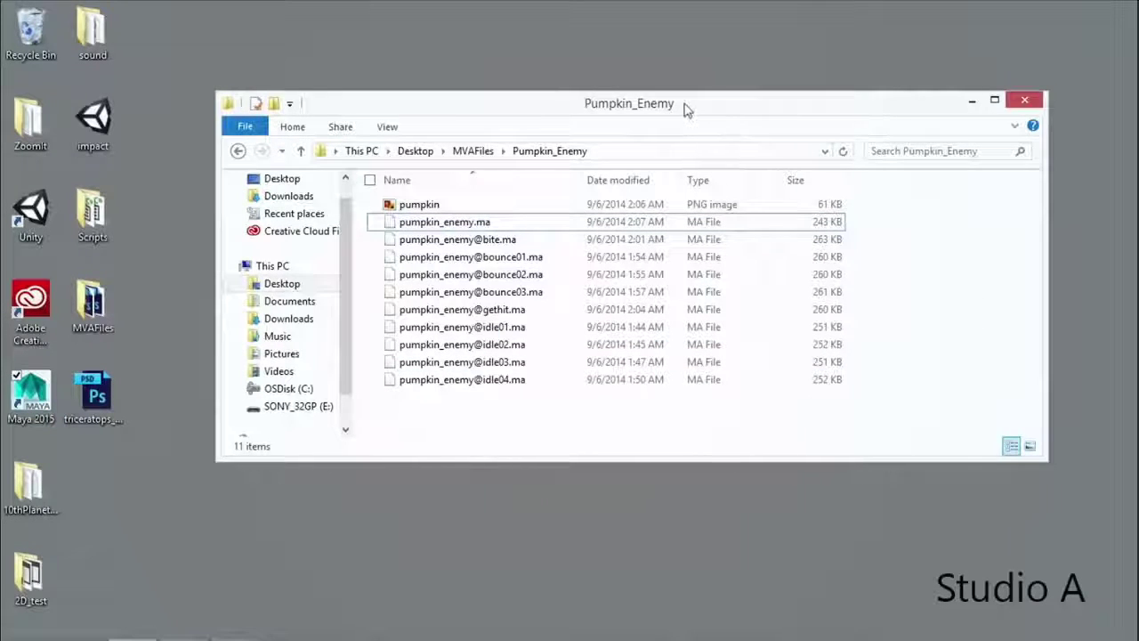
drag(685, 108, 696, 93)
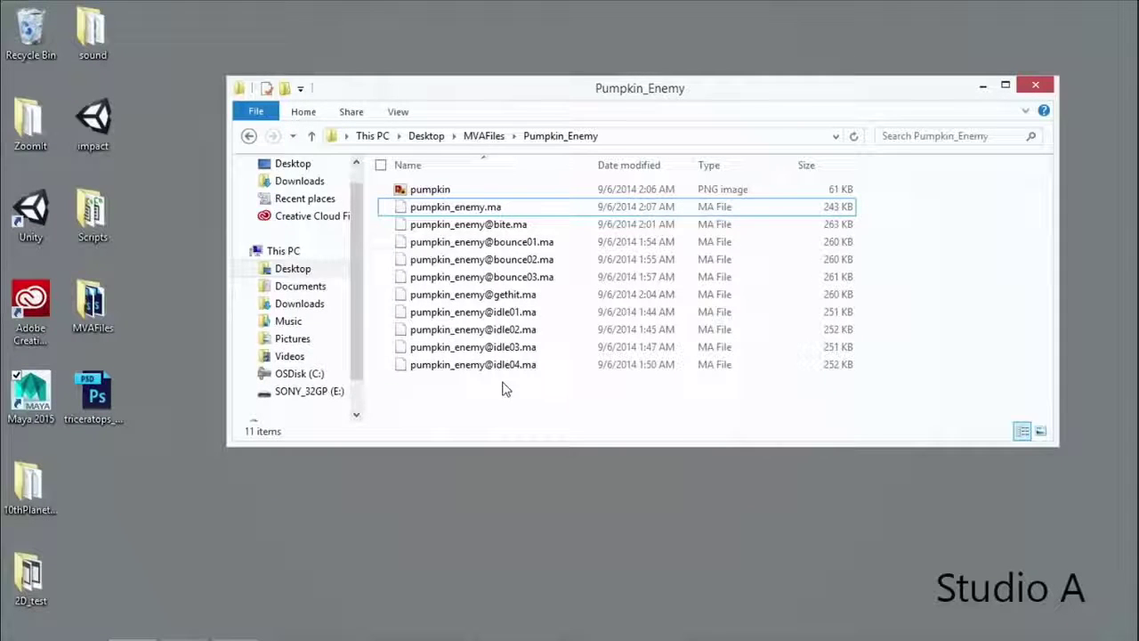